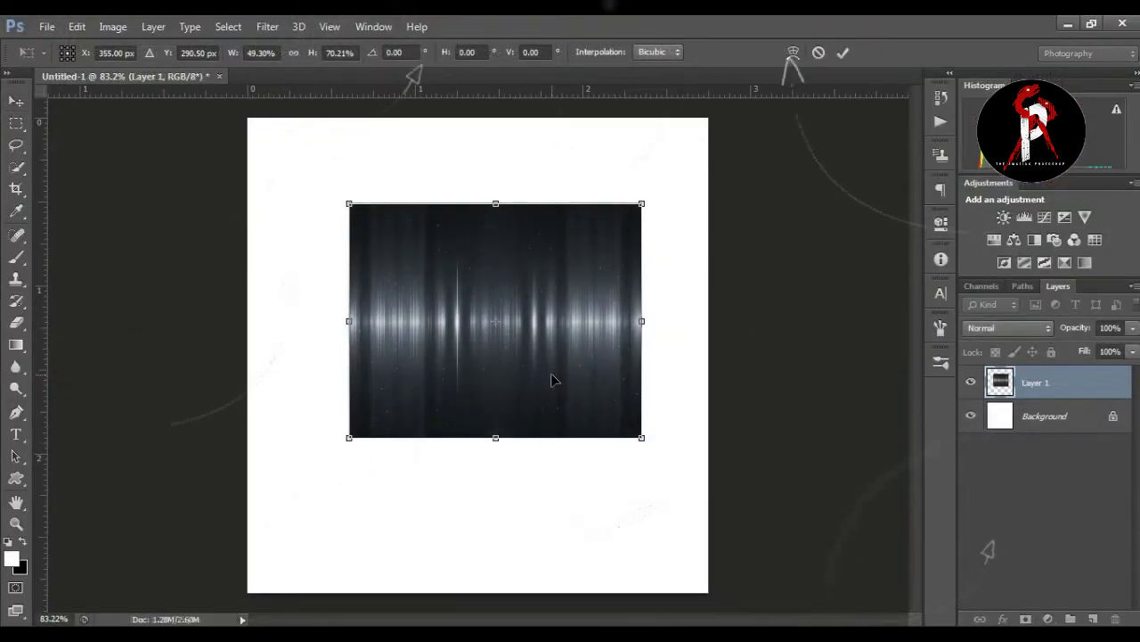
Scale the dark light-streak texture past the canvas edges to cover the full width and top.
key("Return")
mouse_move(536, 367)
left_mouse_down()
mouse_move(528, 389)
mouse_move(552, 335)
mouse_move(553, 280)
left_mouse_up()
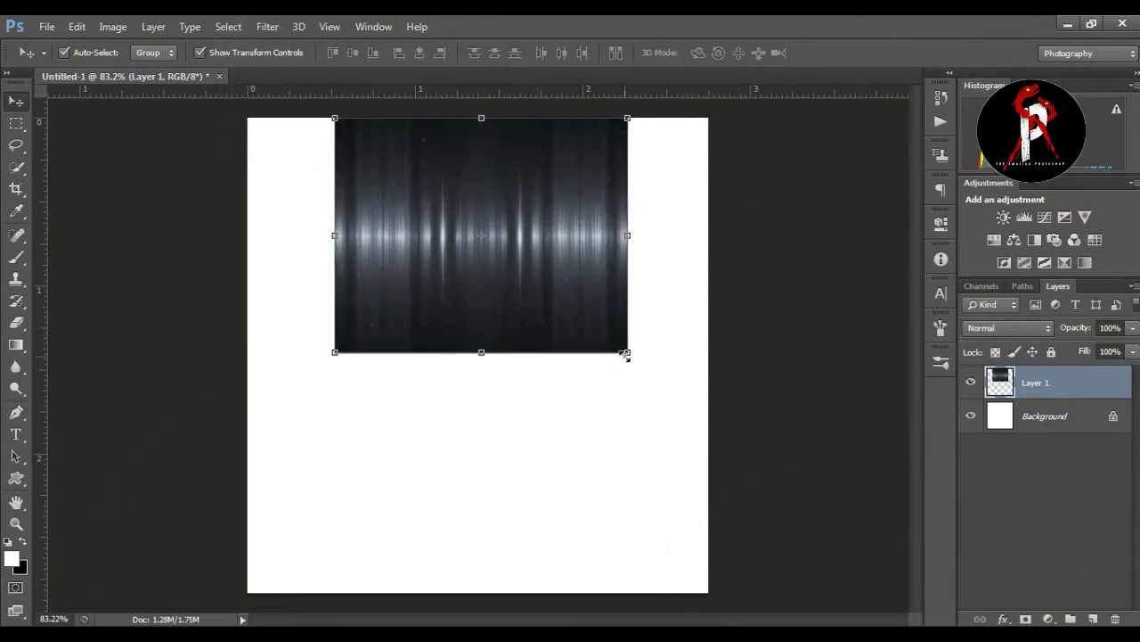
left_click_drag(626, 354, 709, 370)
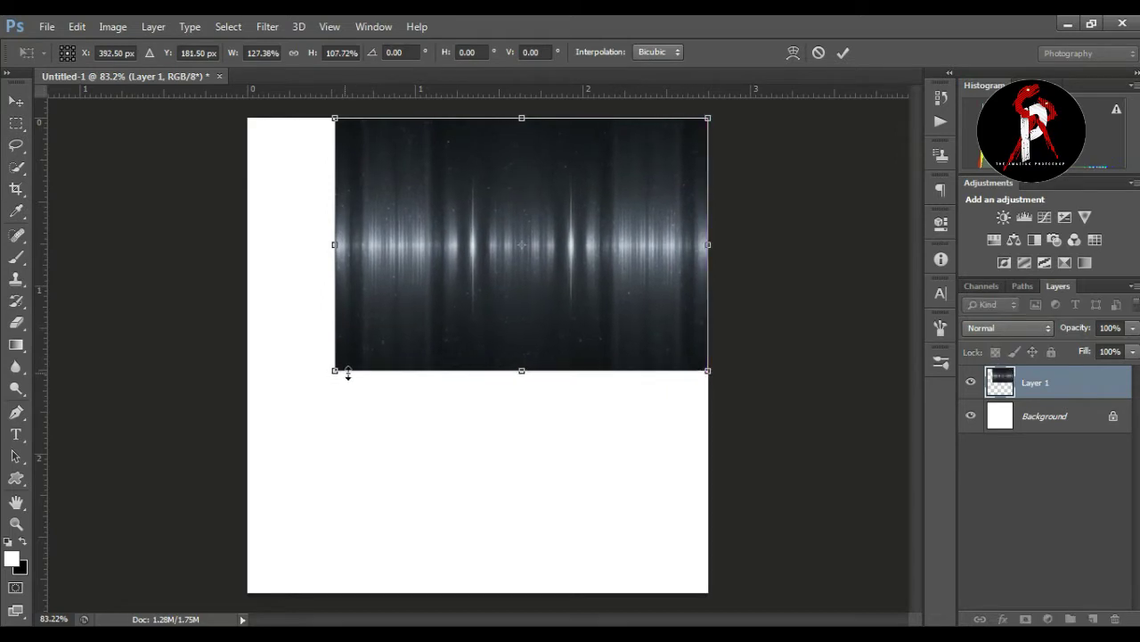
left_click_drag(334, 371, 183, 441)
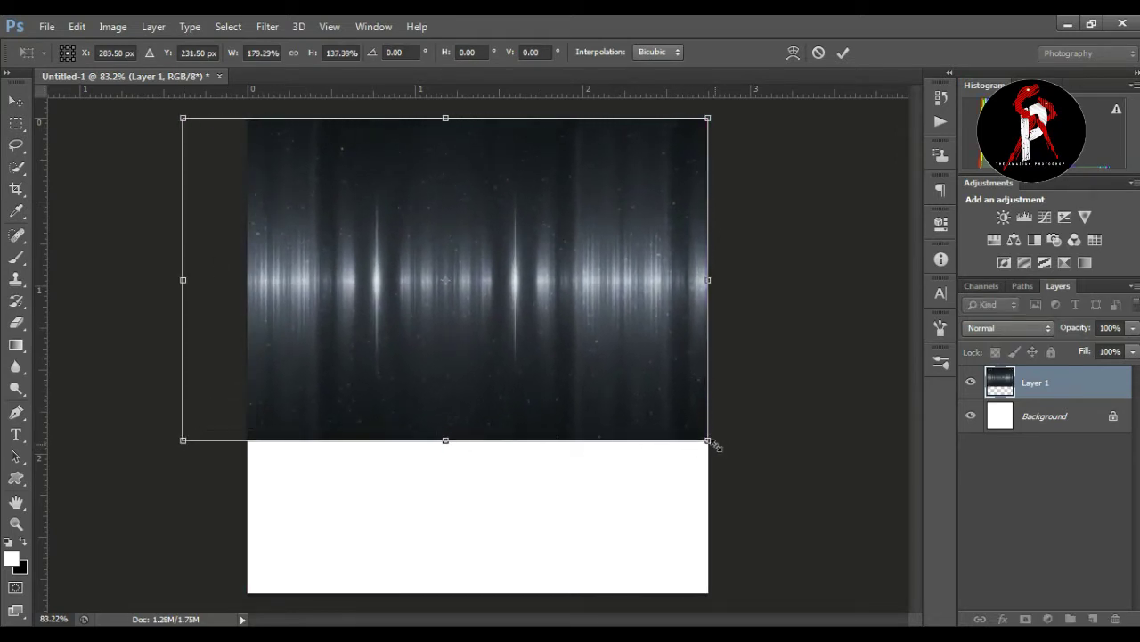
left_click_drag(713, 443, 782, 462)
mouse_move(489, 382)
left_mouse_down()
mouse_move(476, 375)
mouse_move(479, 352)
mouse_move(478, 380)
mouse_move(481, 364)
left_mouse_up()
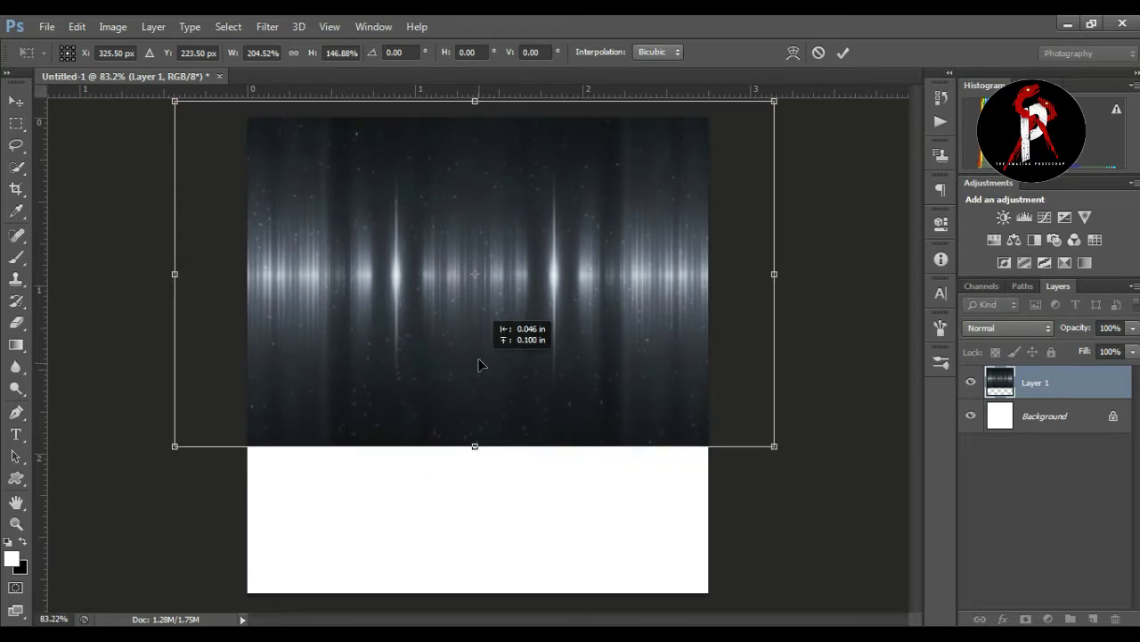
key("Return")
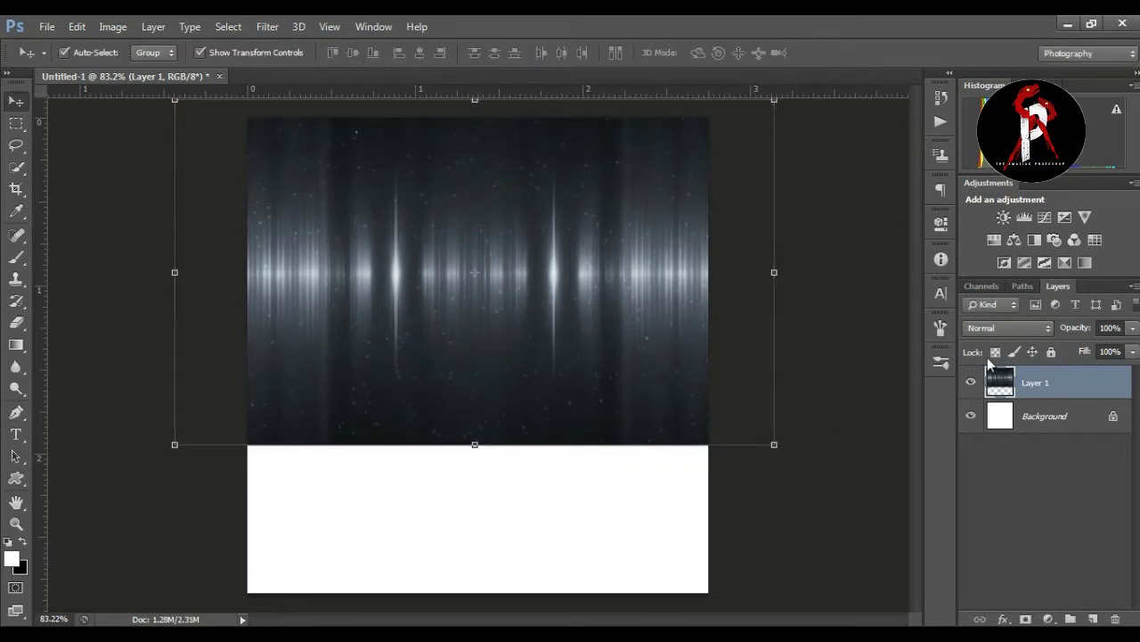
Add a layer mask to Layer 1 and fade its bottom softly into white with a gradient.
left_click(1026, 619)
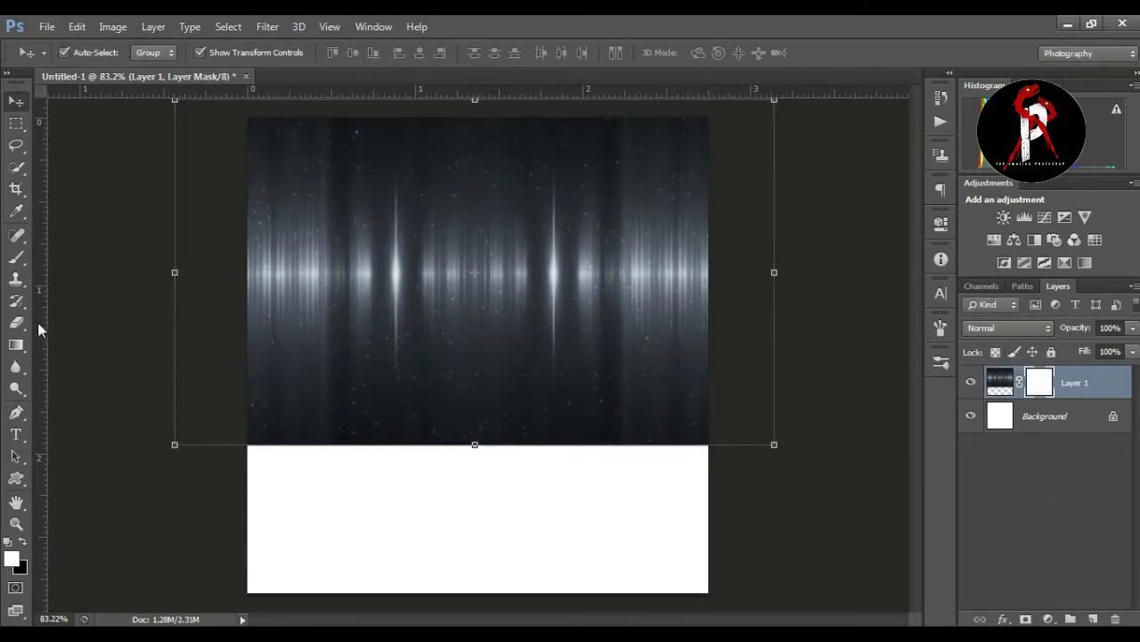
left_click(15, 344)
left_click(89, 343)
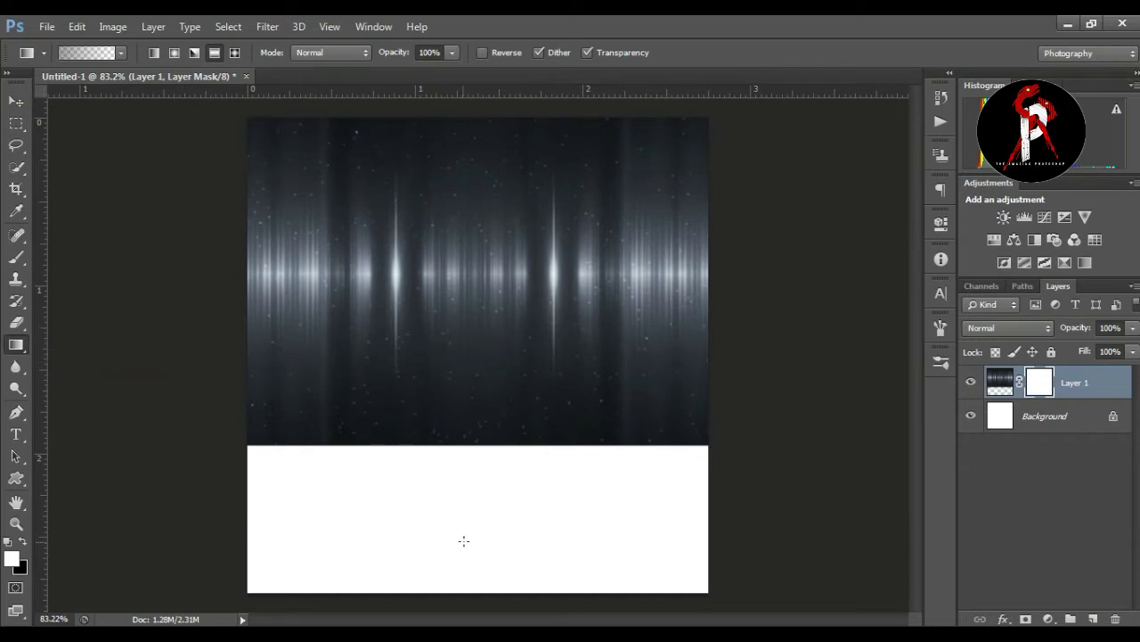
left_click_drag(467, 591, 468, 331)
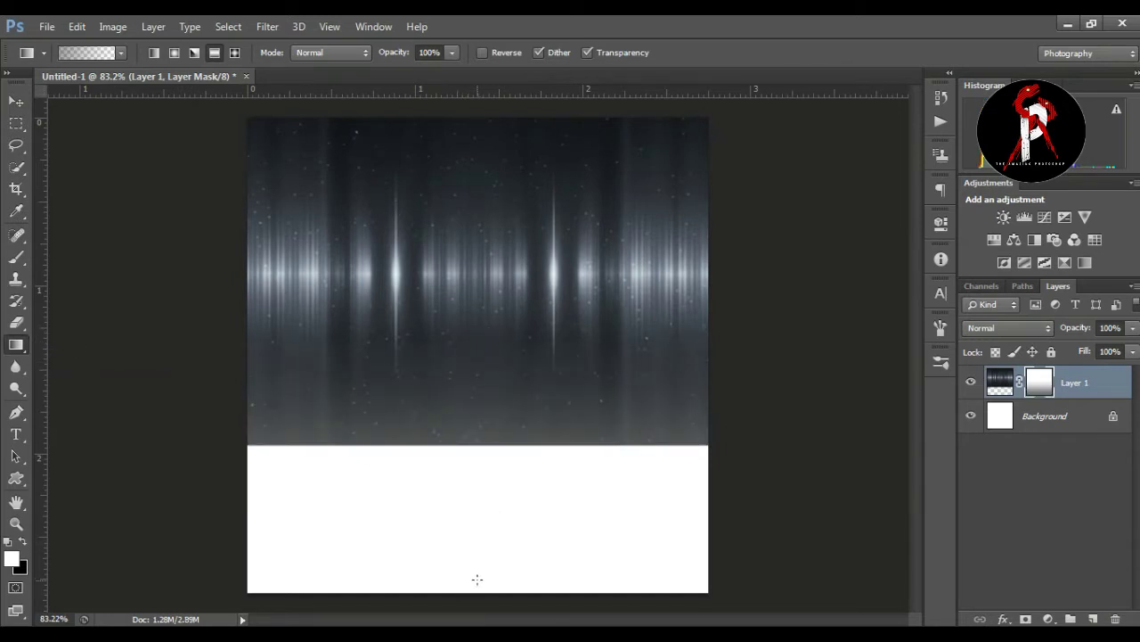
left_click_drag(475, 589, 466, 377)
left_click_drag(467, 495, 461, 419)
left_click_drag(473, 466, 481, 390)
mouse_move(473, 495)
left_mouse_down()
mouse_move(488, 366)
mouse_move(475, 444)
left_mouse_up()
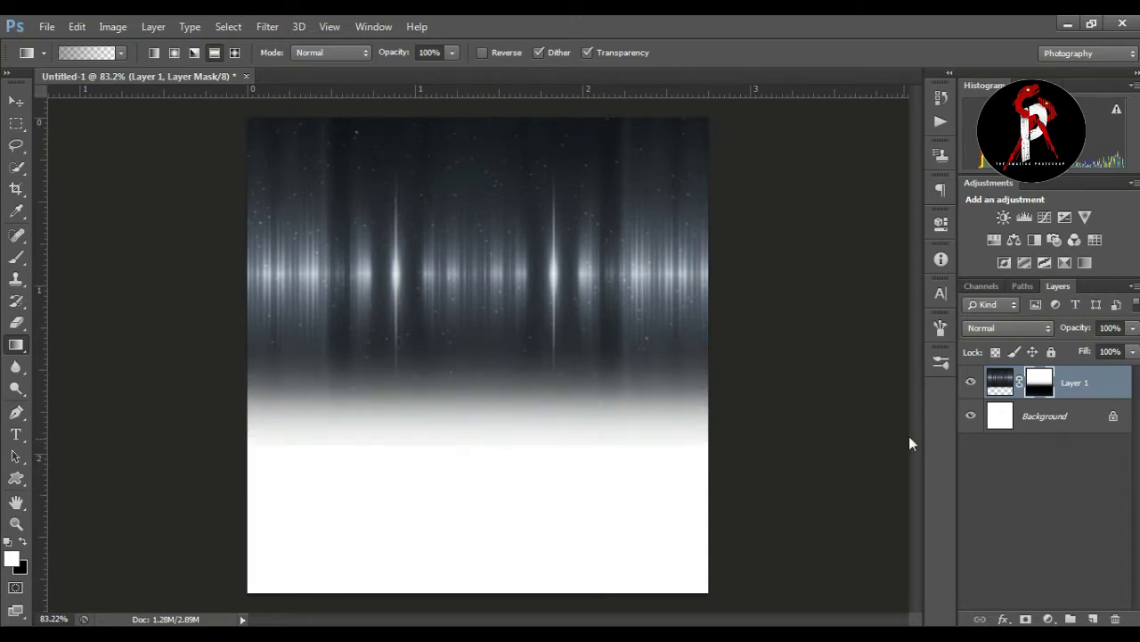
Move the faded texture about 100 px lower and duplicate it as Layer 1 copy.
left_click(16, 100)
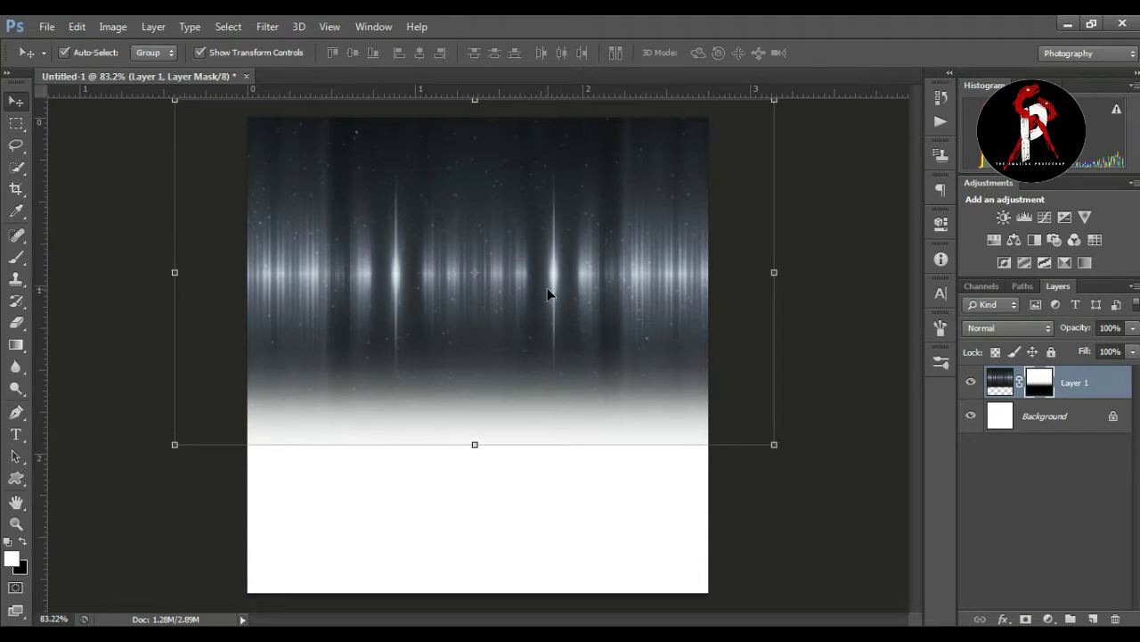
left_click_drag(548, 294, 552, 385)
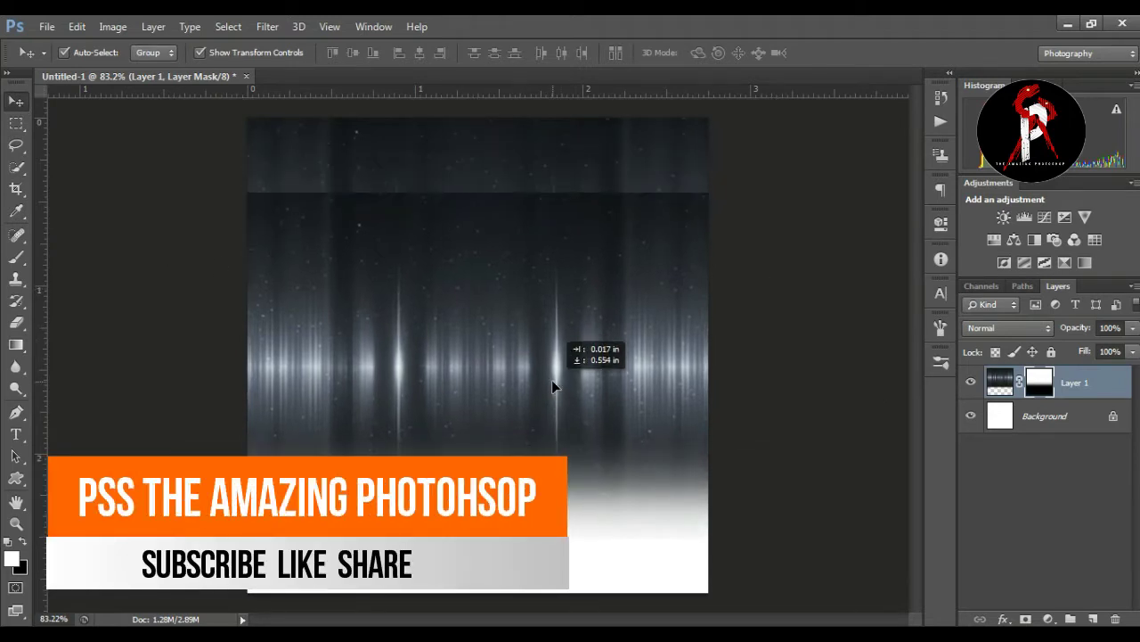
key("ctrl+j")
Flip Layer 1 copy vertically and stretch it beneath the original as a -73.54% height reflection.
key("ctrl+t")
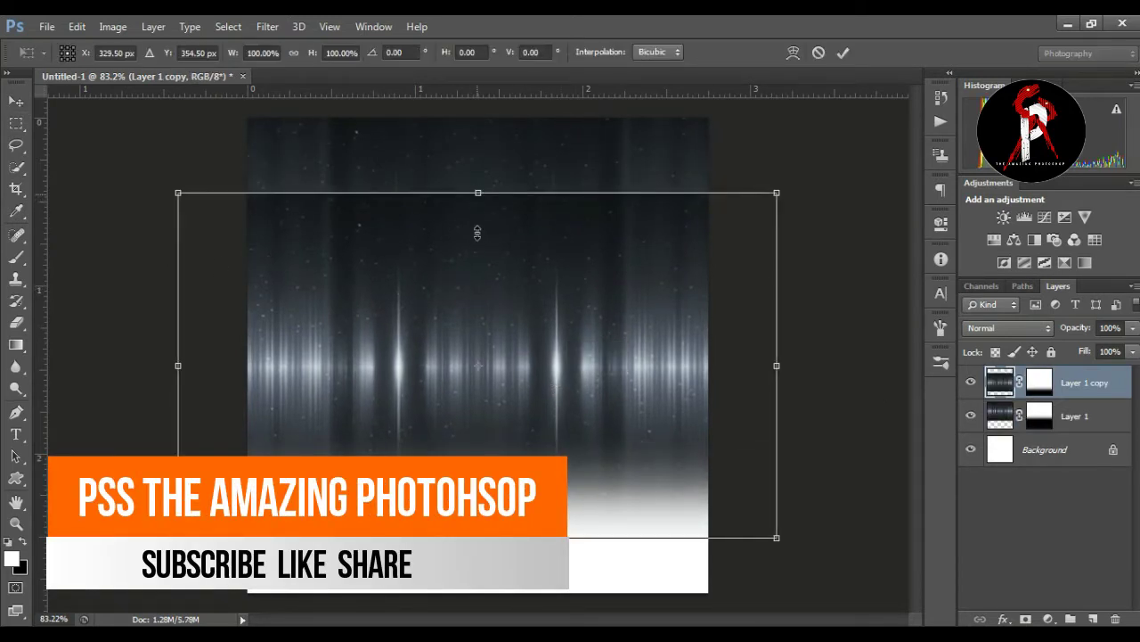
right_click(478, 305)
left_click(473, 194)
mouse_move(479, 192)
left_mouse_down()
mouse_move(449, 409)
mouse_move(475, 396)
mouse_move(478, 375)
left_mouse_up()
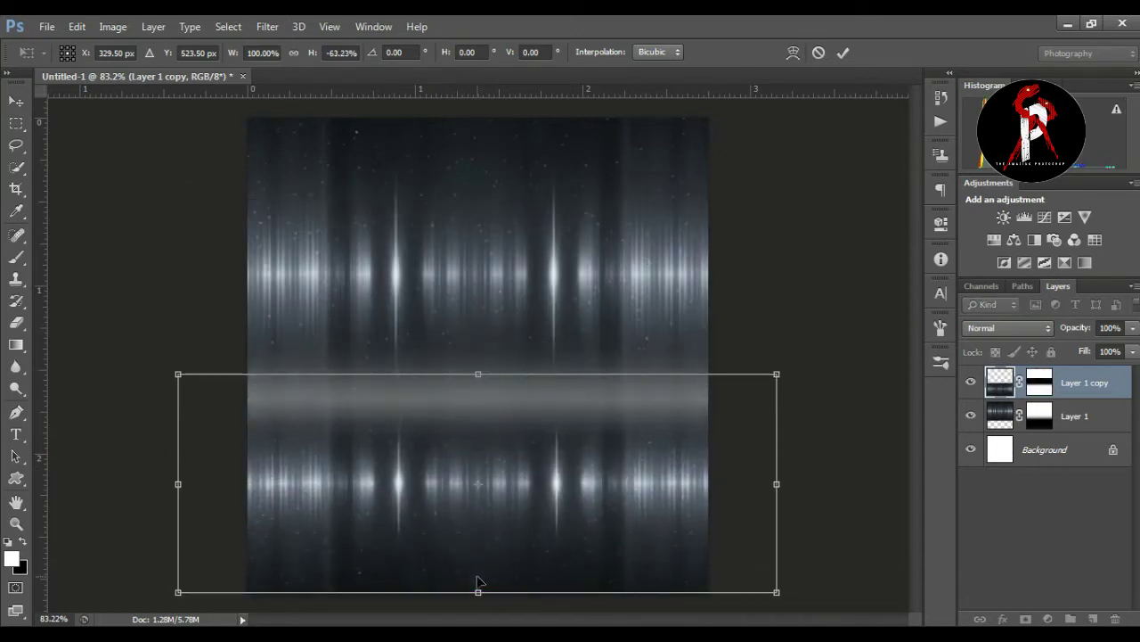
left_click_drag(478, 595, 481, 635)
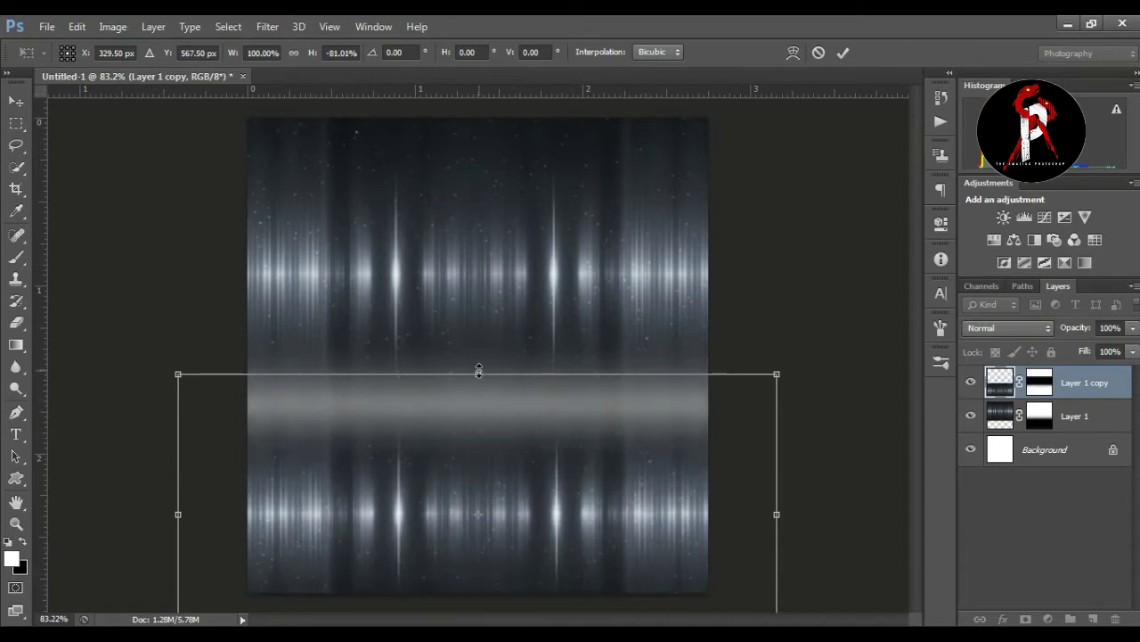
left_click_drag(478, 370, 476, 398)
left_click_drag(565, 570, 567, 542)
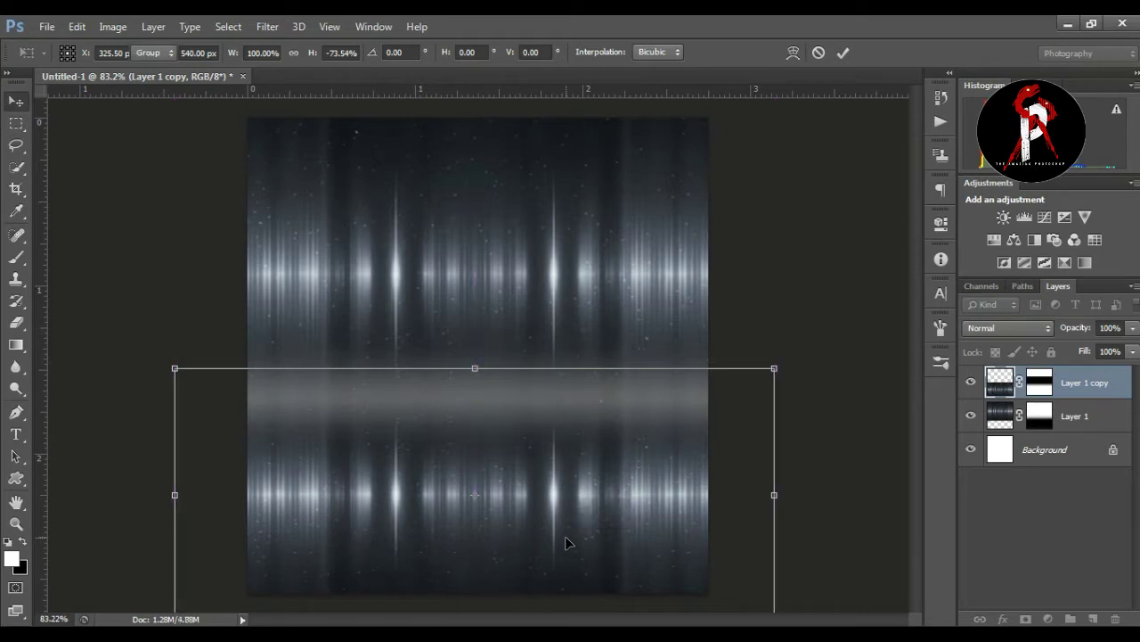
key("Return")
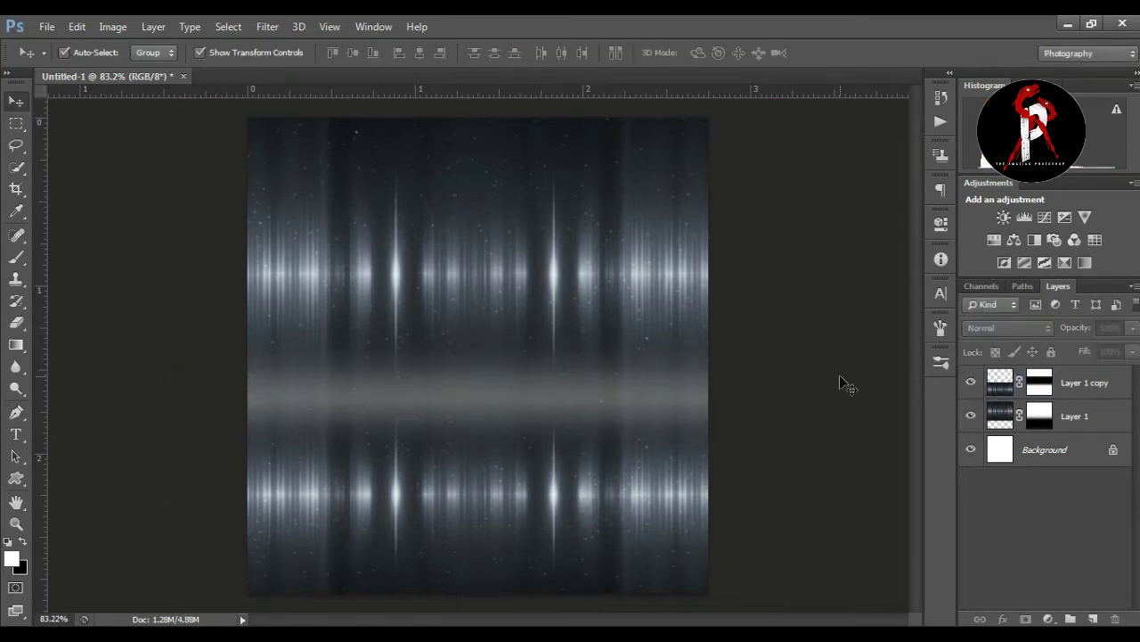
Add a new layer above Background and set the foreground colour to blue #177ecd.
left_click(1078, 445)
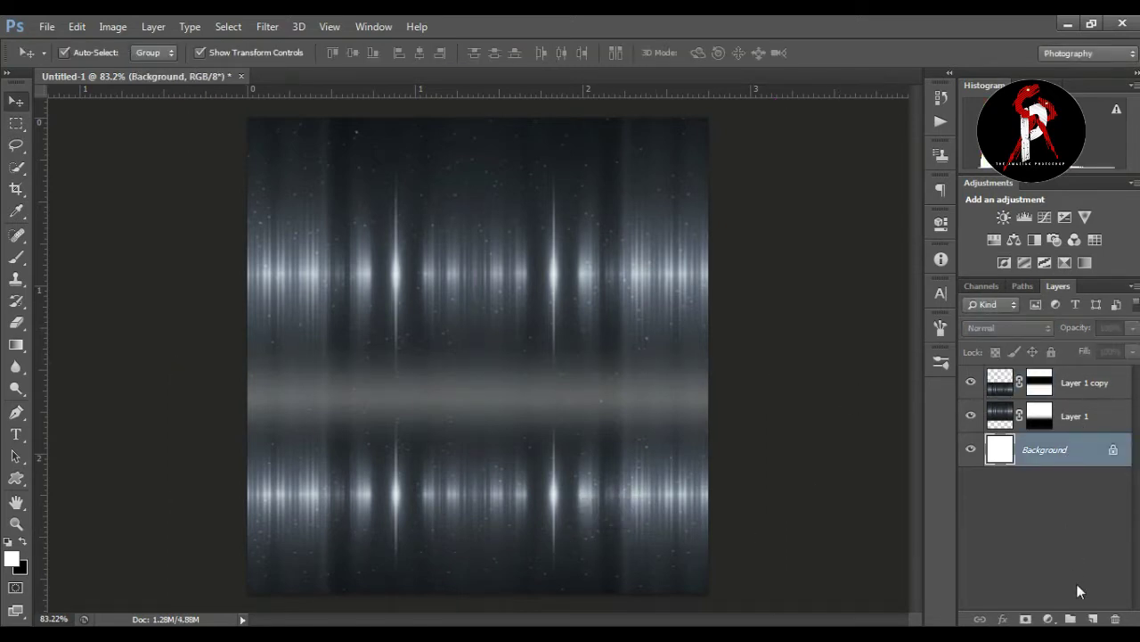
left_click(1093, 618)
left_click(12, 561)
left_click(1005, 215)
left_click_drag(965, 191, 950, 172)
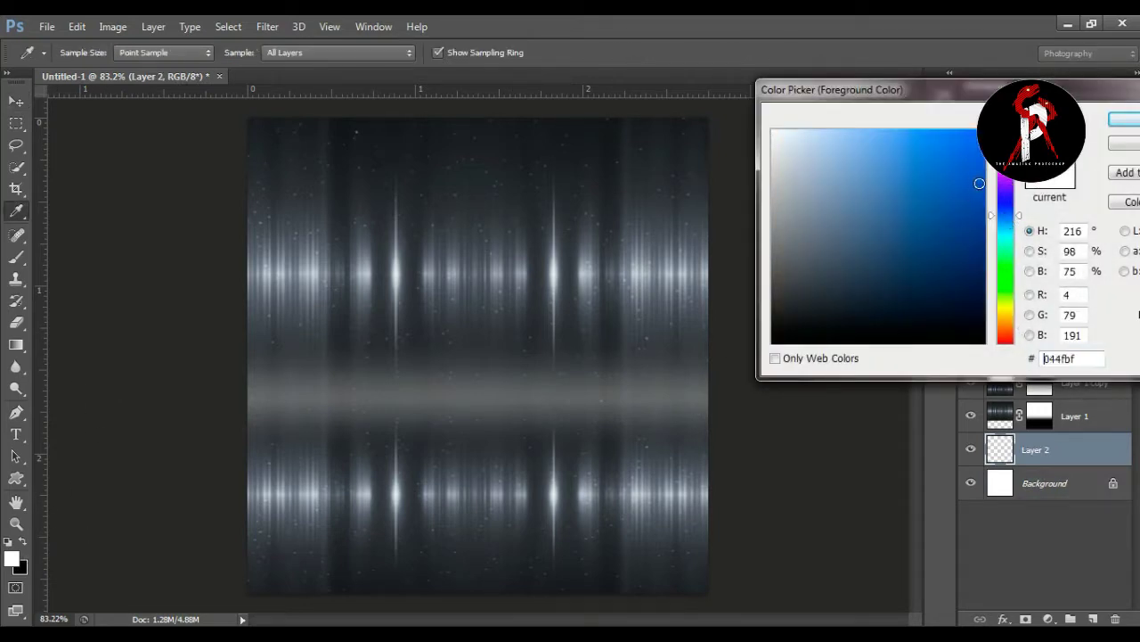
left_click_drag(1005, 215, 1014, 222)
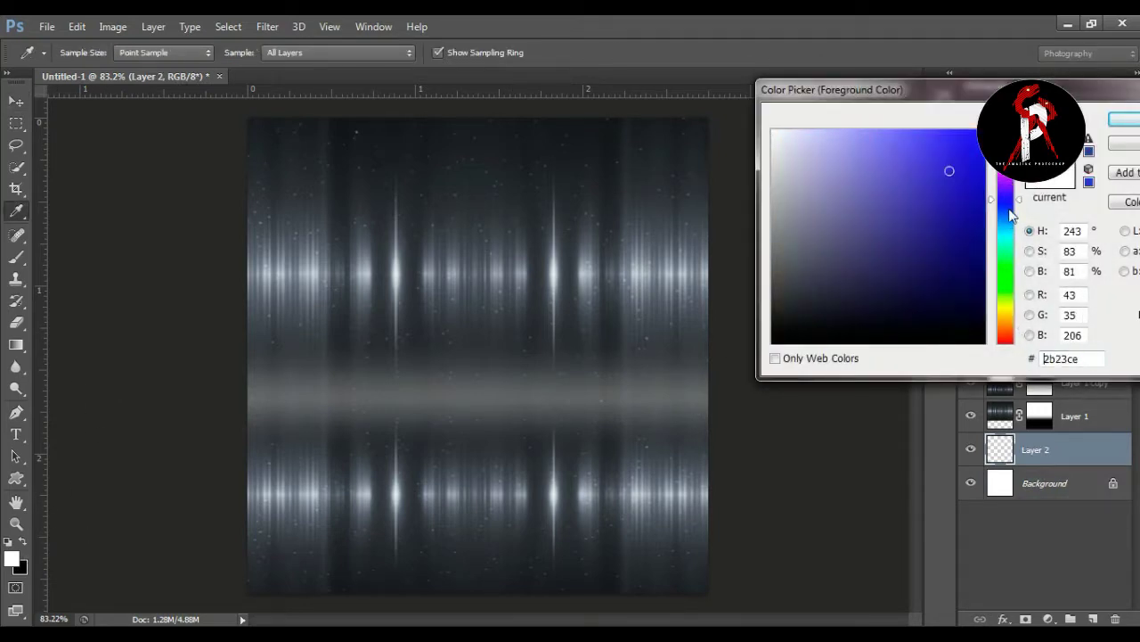
left_click_drag(950, 171, 955, 168)
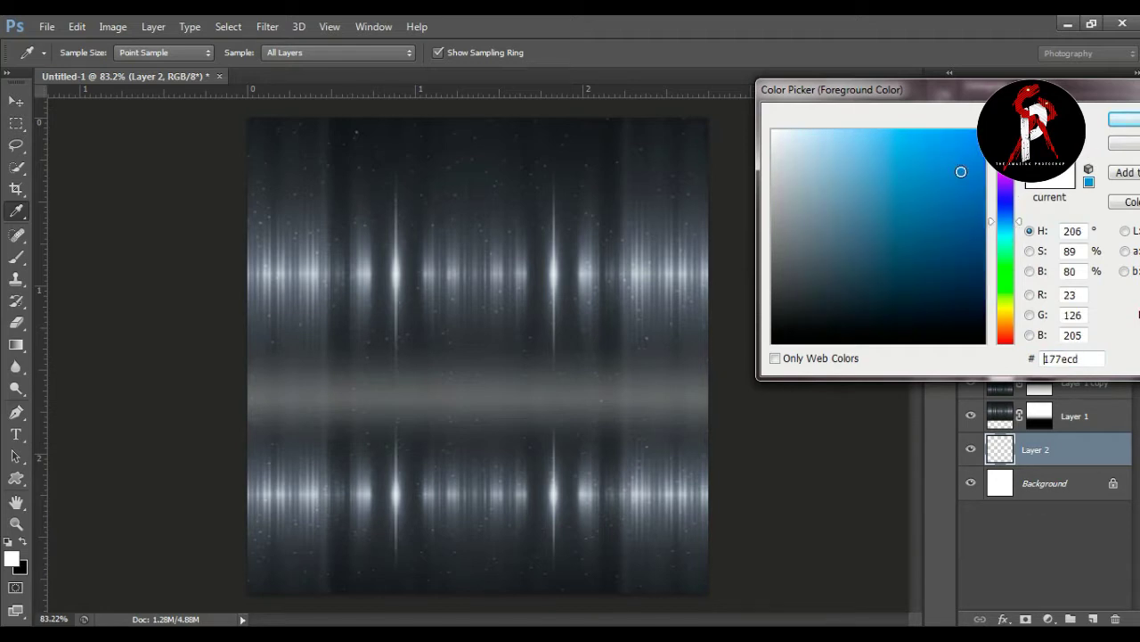
left_click(1124, 119)
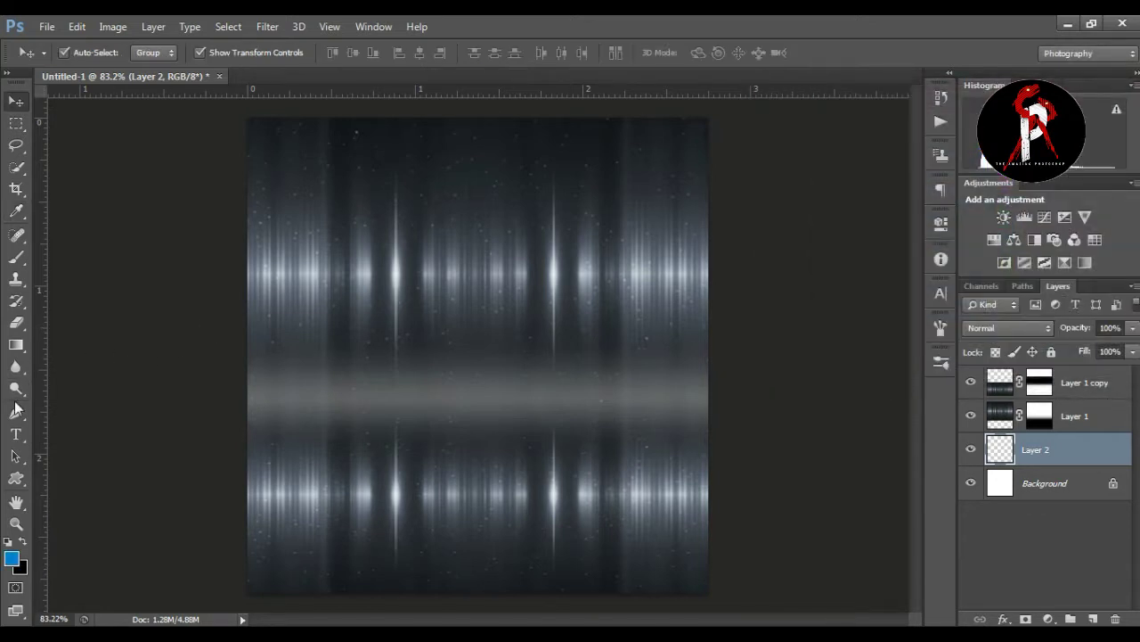
Fill Layer 2 with the blue using the Paint Bucket and zoom to check the canvas.
left_click_drag(16, 344, 94, 351)
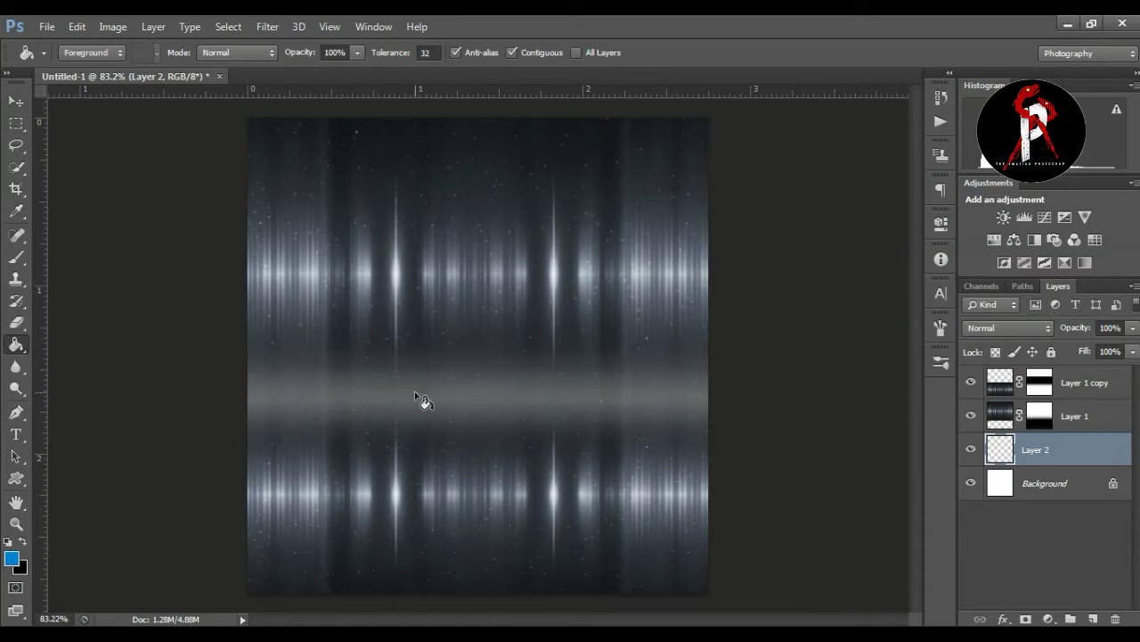
left_click(415, 392)
left_click(16, 101)
left_click(16, 523)
mouse_move(68, 526)
left_mouse_down()
mouse_move(328, 394)
mouse_move(473, 296)
mouse_move(450, 305)
mouse_move(458, 298)
left_mouse_up()
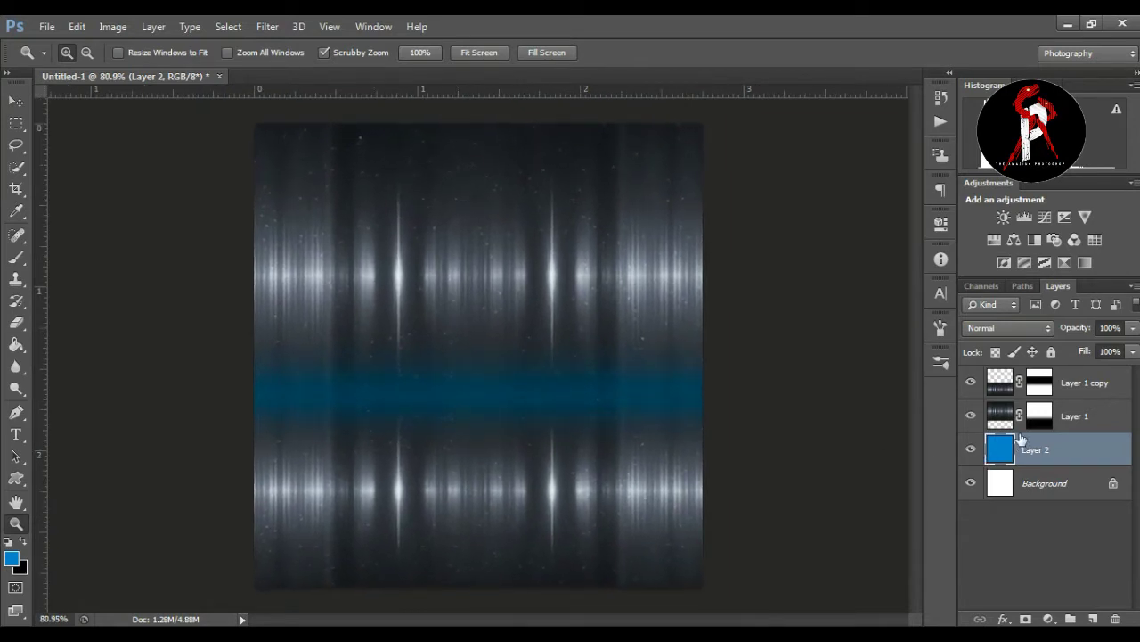
Stretch the Layer 1 copy reflection slightly taller and toggle the blue layer to compare.
left_click(1001, 421)
left_click(1001, 383)
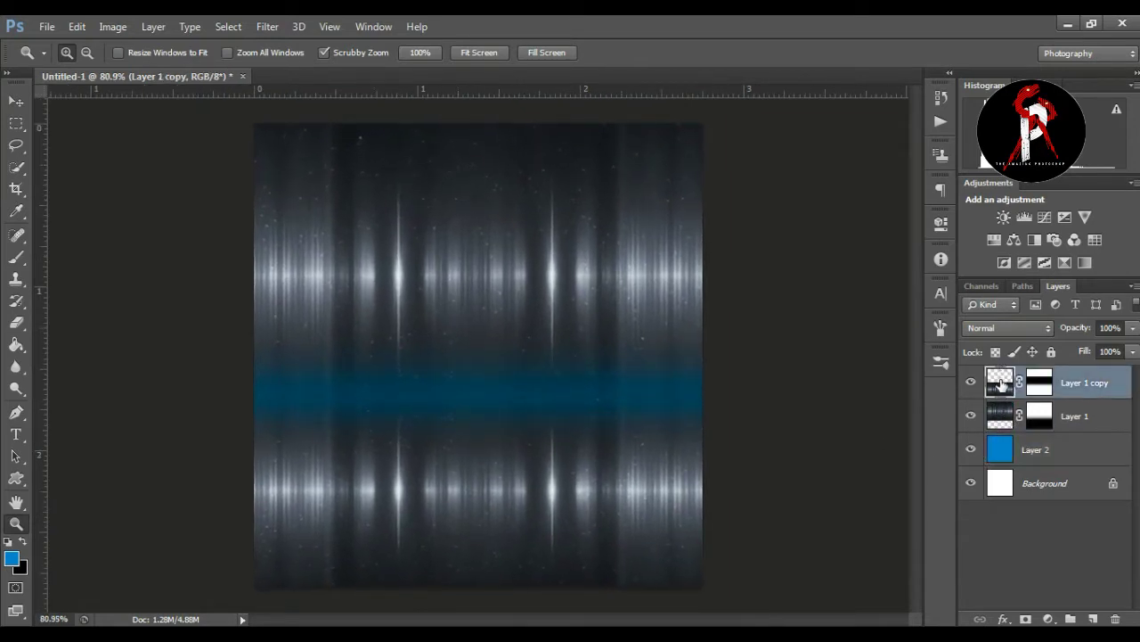
left_click(16, 100)
left_click_drag(477, 367, 479, 345)
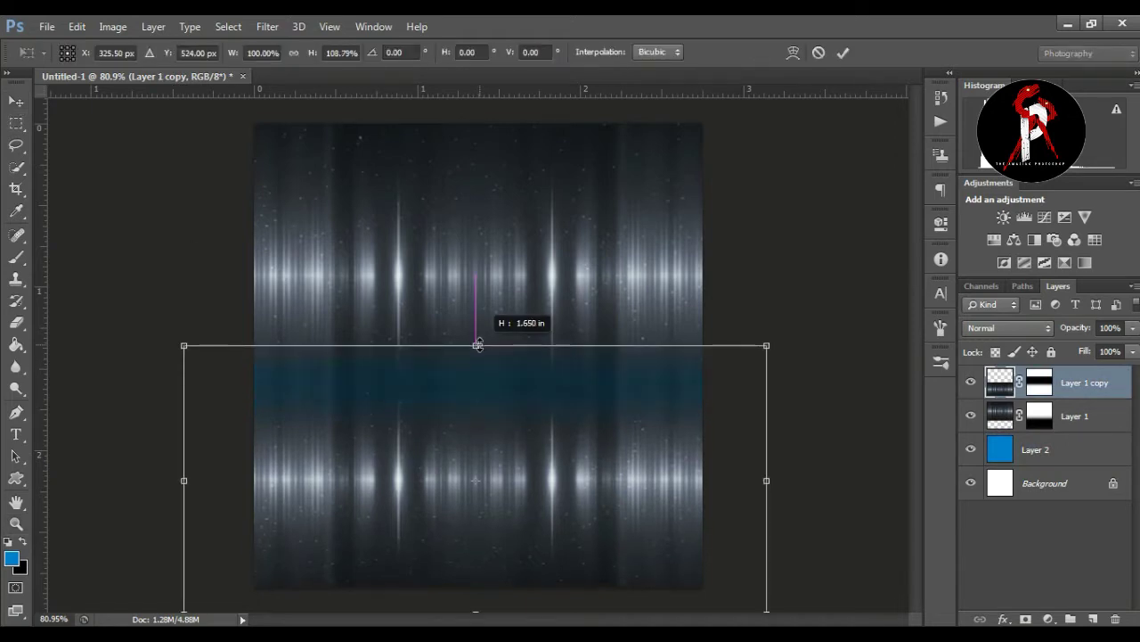
key("Return")
left_click(900, 430)
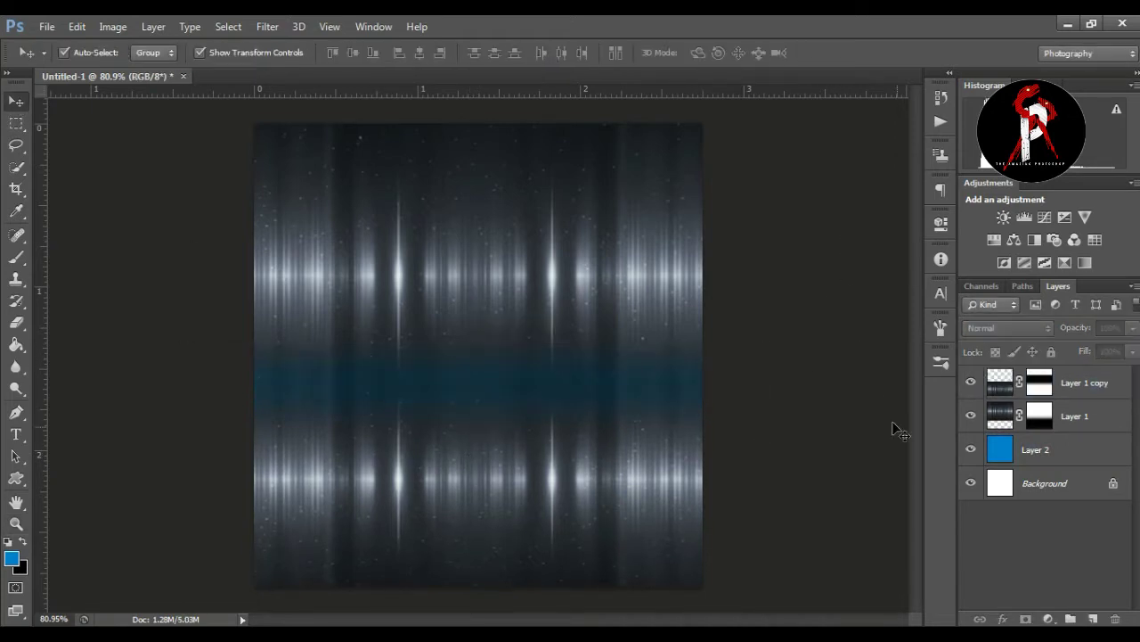
left_click(971, 450)
left_click(973, 451)
Darken the reflection layer's shadows with a Levels adjustment.
key("alt+period")
left_click(113, 26)
mouse_move(138, 69)
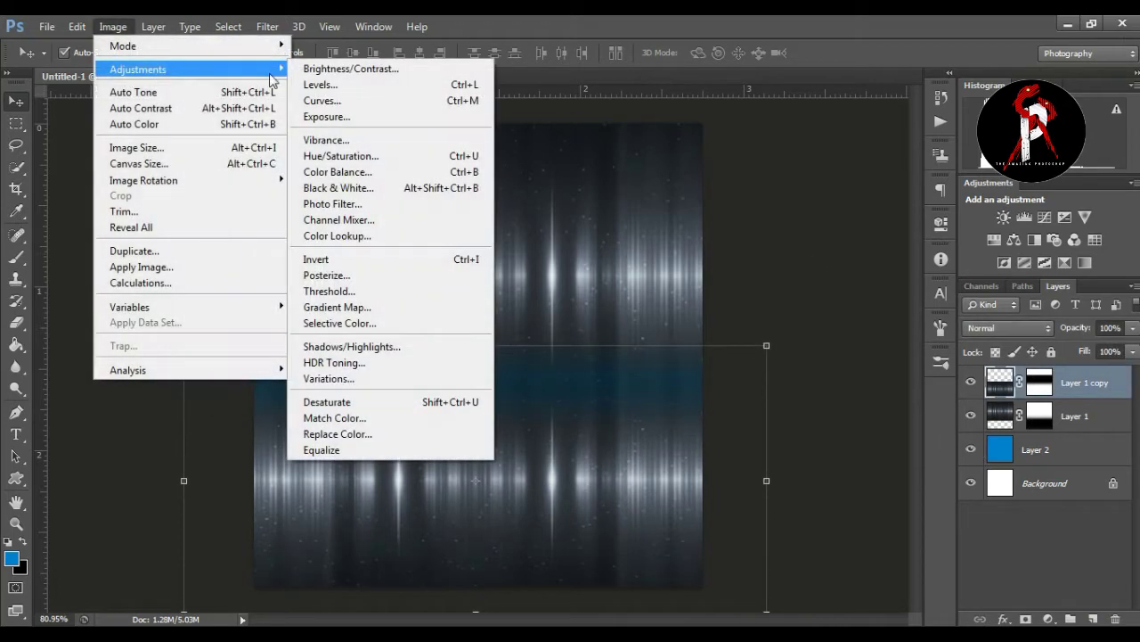
left_click(321, 84)
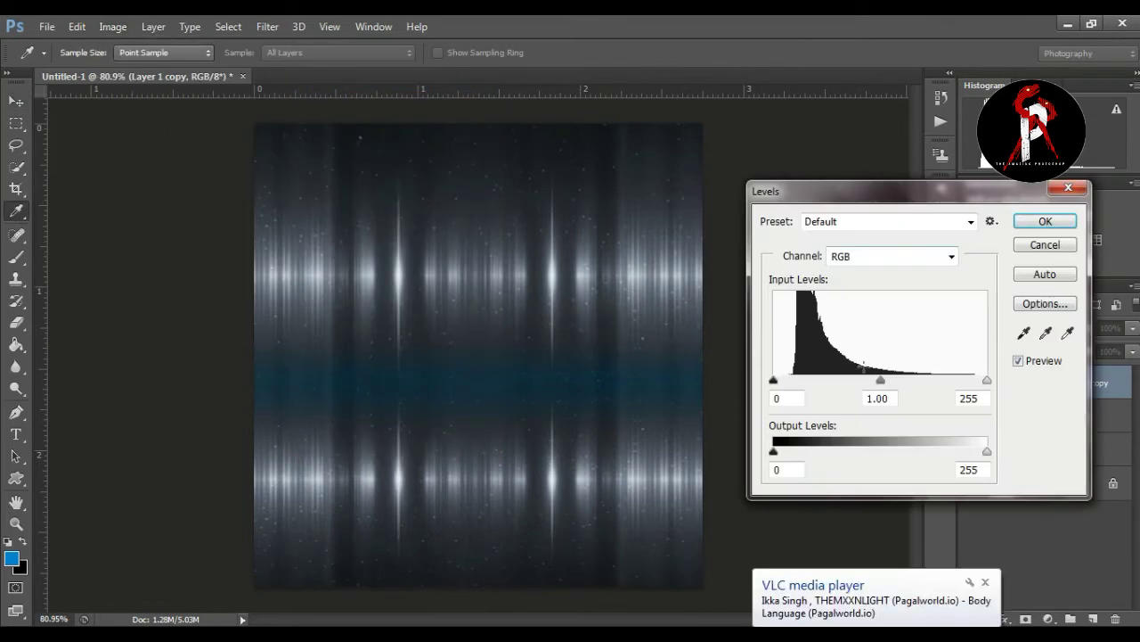
mouse_move(883, 382)
left_mouse_down()
mouse_move(871, 381)
mouse_move(881, 381)
left_mouse_up()
left_click_drag(774, 381, 781, 381)
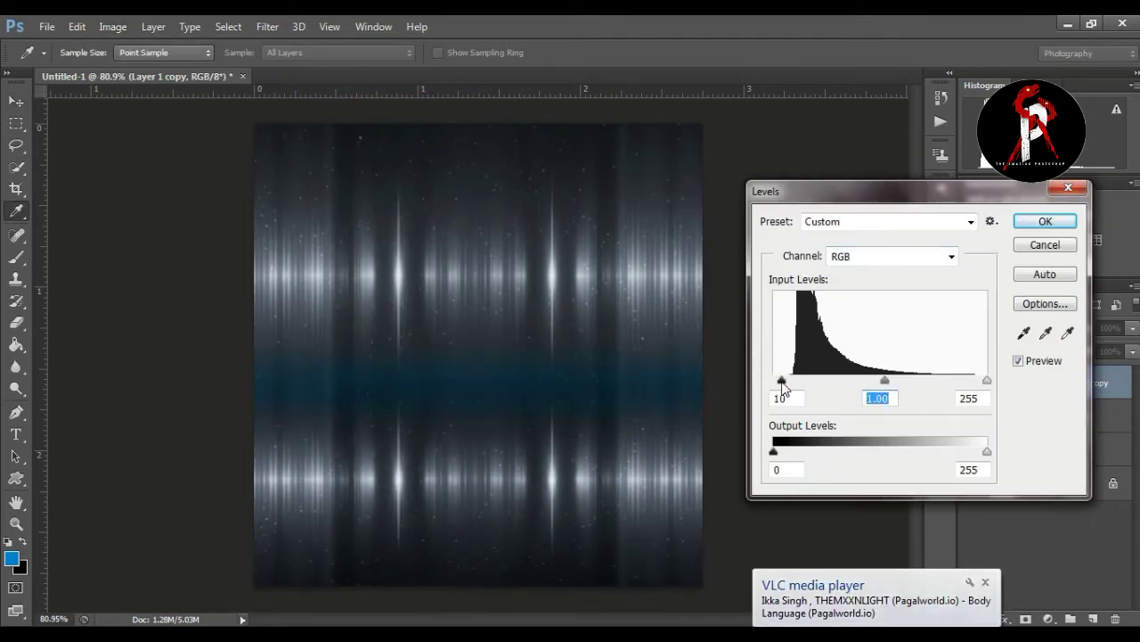
left_click(1045, 221)
key("v")
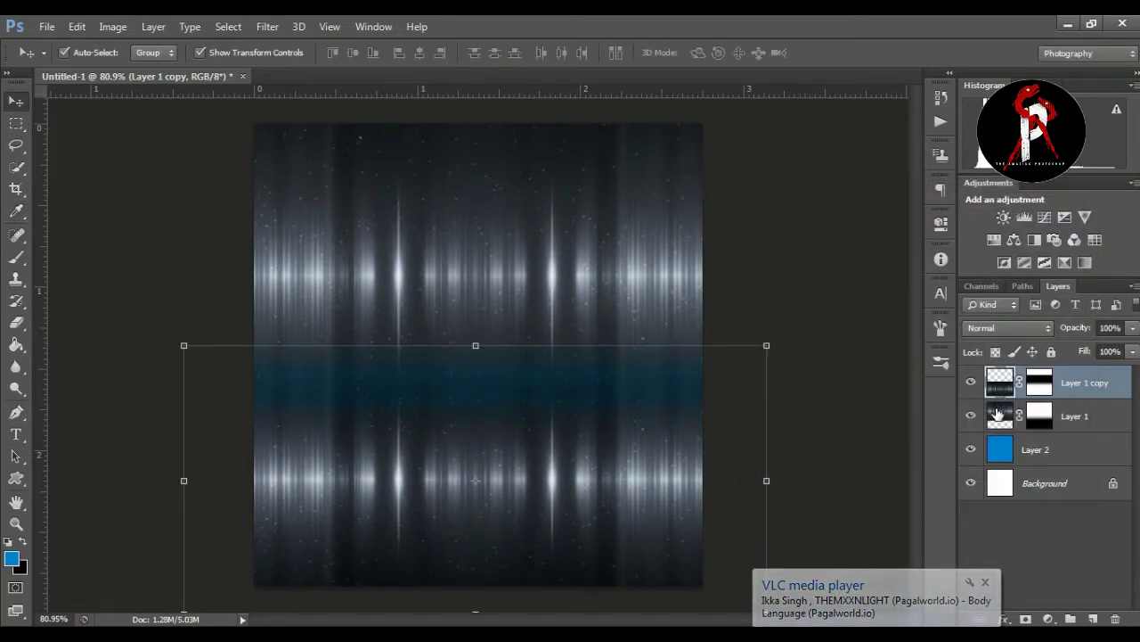
Apply Levels to Layer 1 with black input 4 and midtones 0.94.
left_click(1000, 418)
left_click(114, 26)
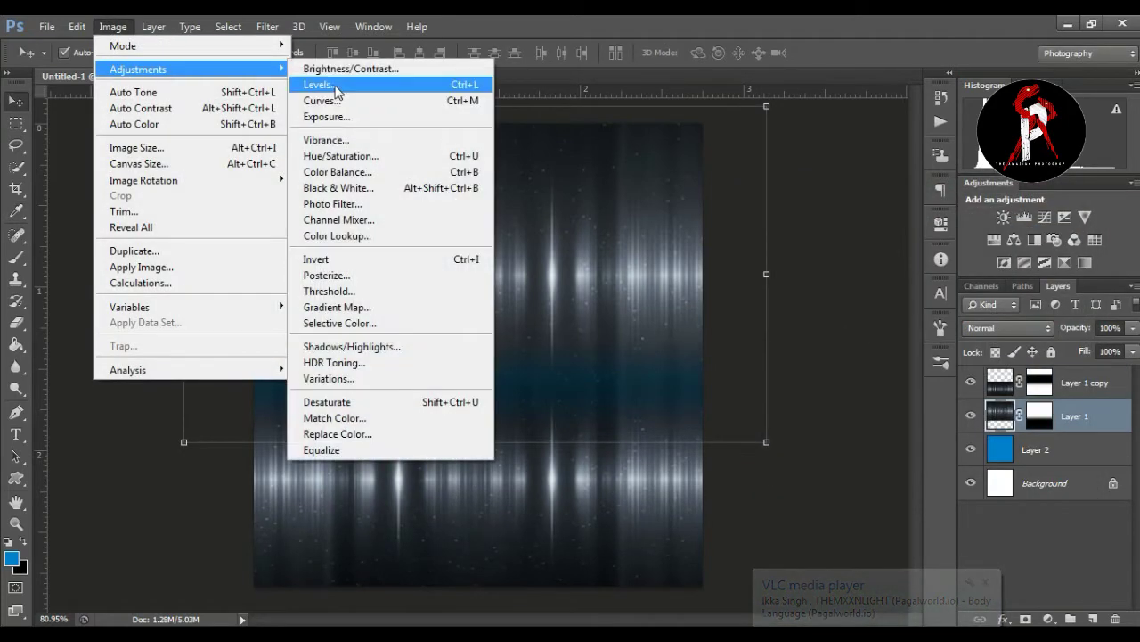
left_click(321, 85)
left_click_drag(775, 380, 779, 381)
left_click_drag(884, 387, 888, 386)
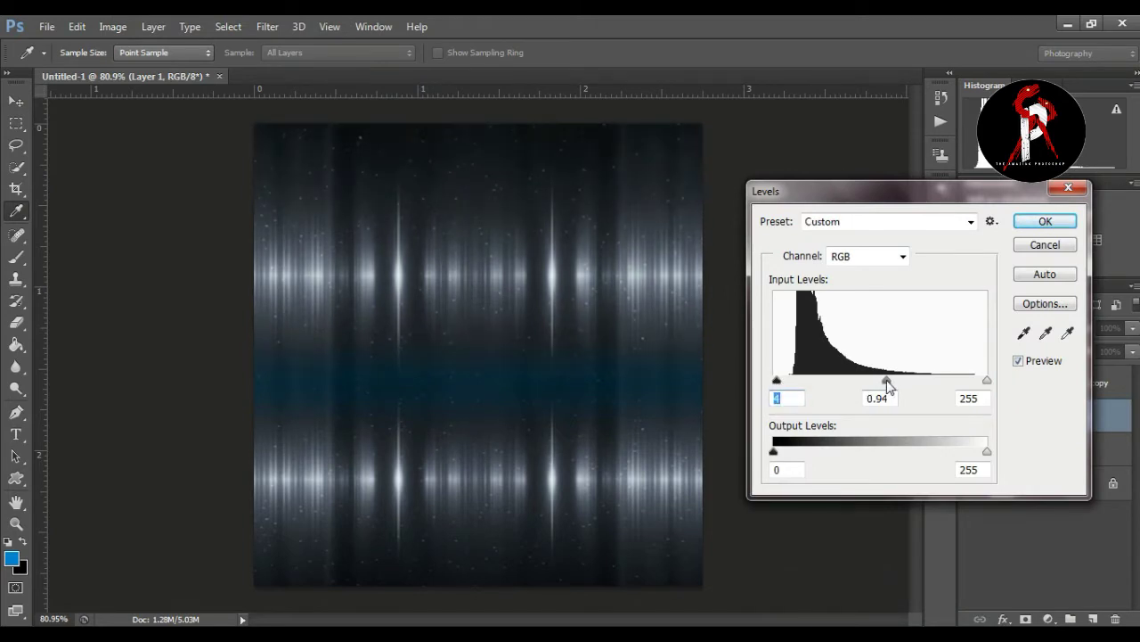
left_click(1027, 223)
key("v")
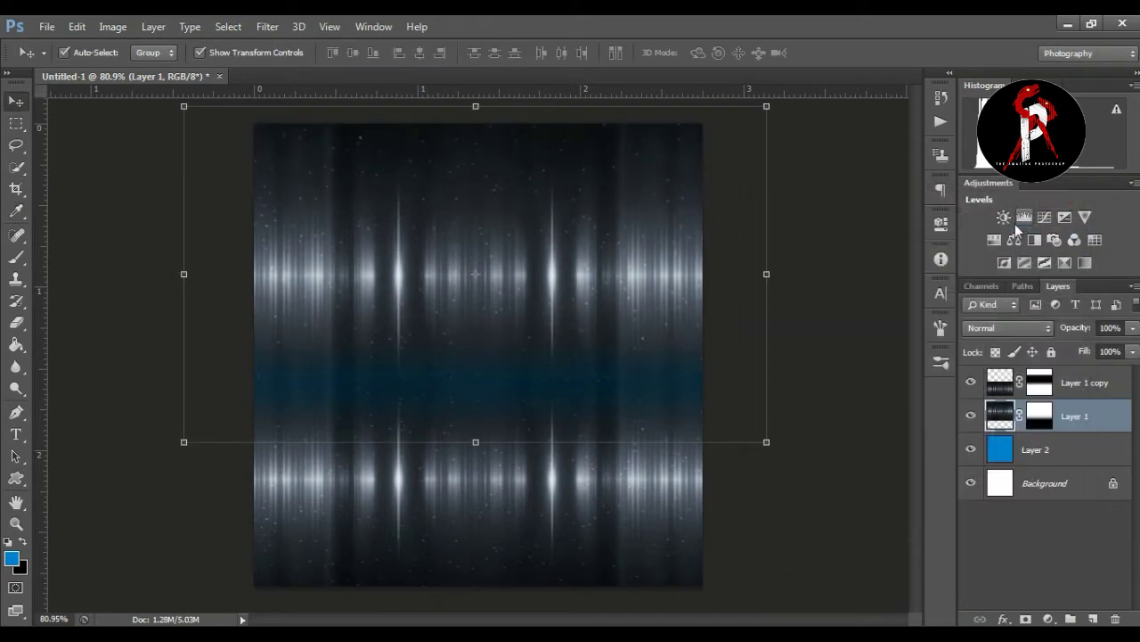
Darken Layer 2's blue with Curves, pulling input 111 to output 76 plus a point near 175.
left_click(1007, 456)
left_click(113, 26)
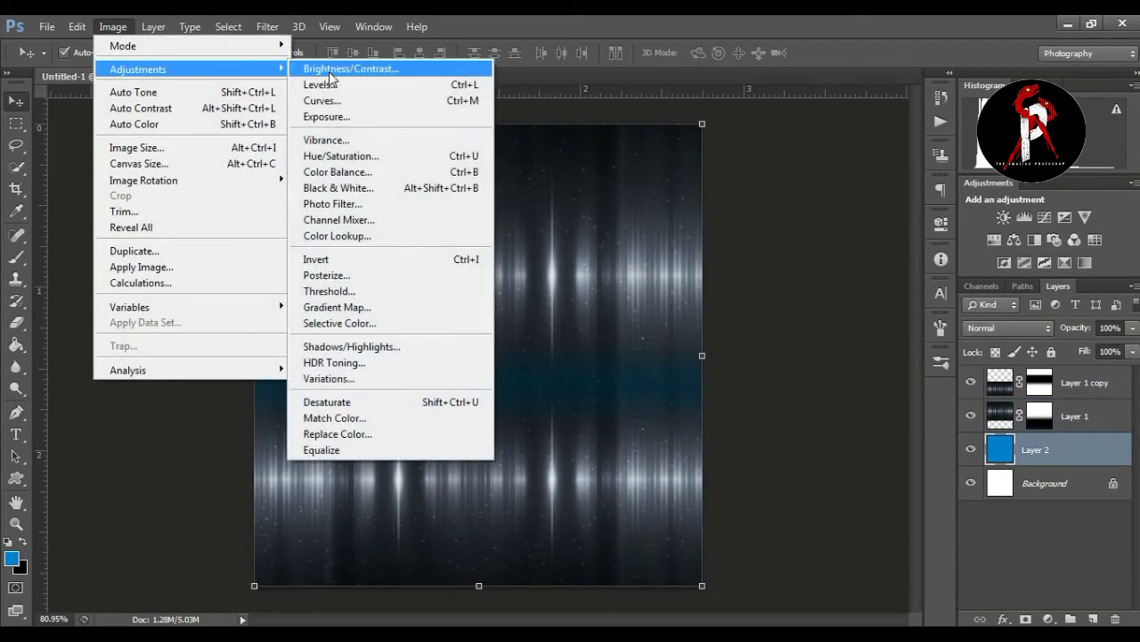
left_click(329, 114)
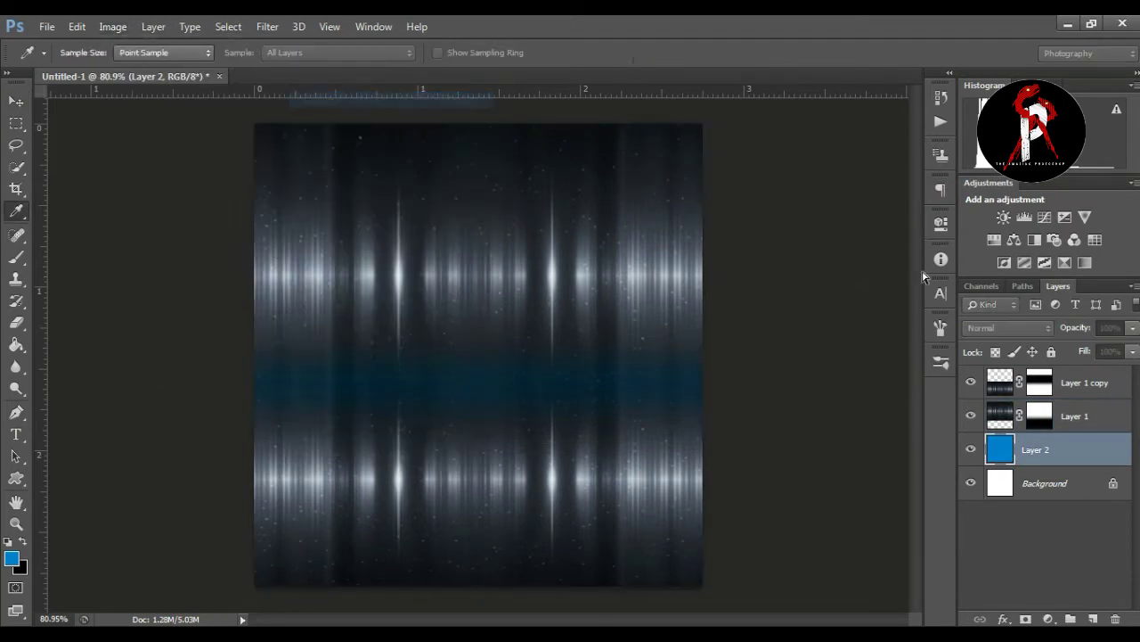
left_click_drag(874, 300, 876, 314)
left_click_drag(916, 265, 928, 268)
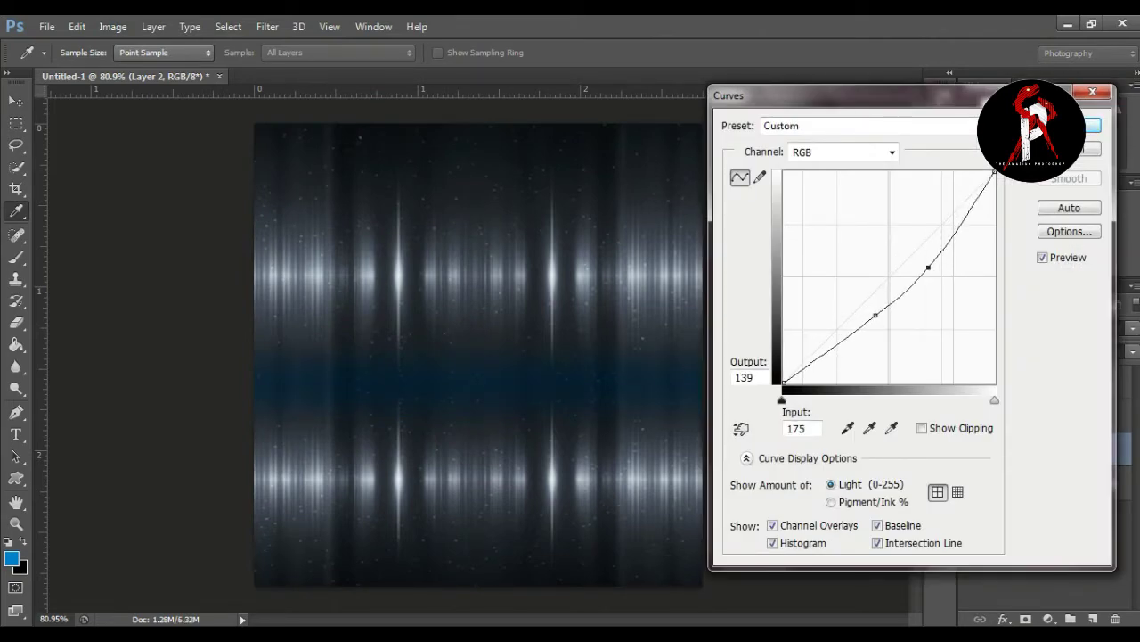
left_click(1092, 124)
left_click(795, 271)
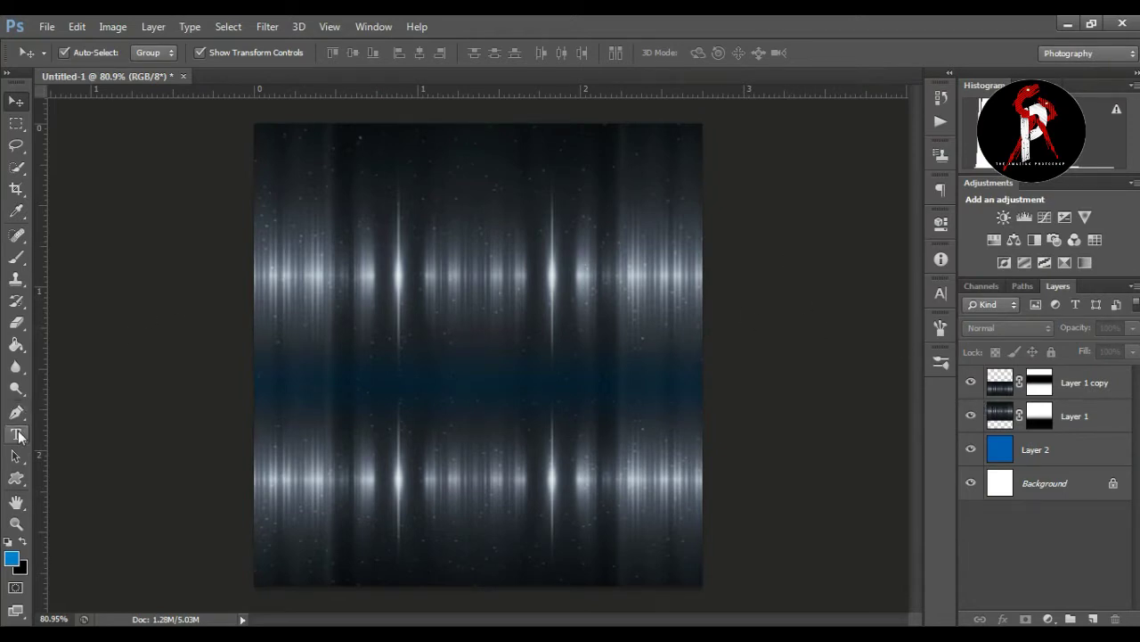
Type a white letter G on a new text layer.
left_click(16, 434)
left_click(538, 53)
left_click(799, 234)
left_click(773, 132)
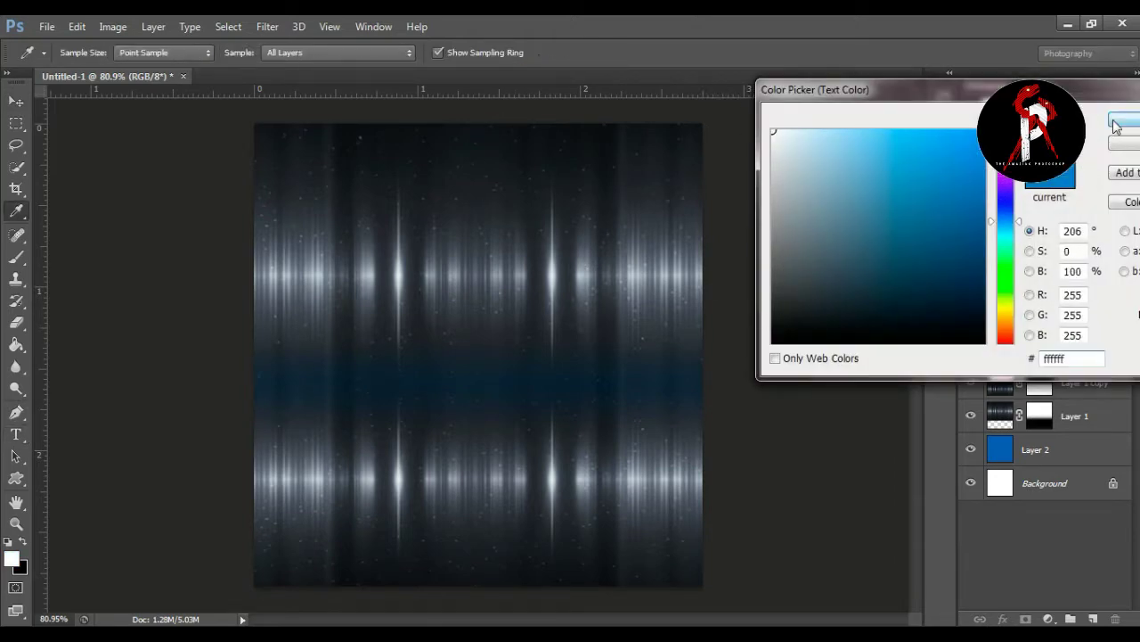
left_click(1121, 122)
left_click(312, 392)
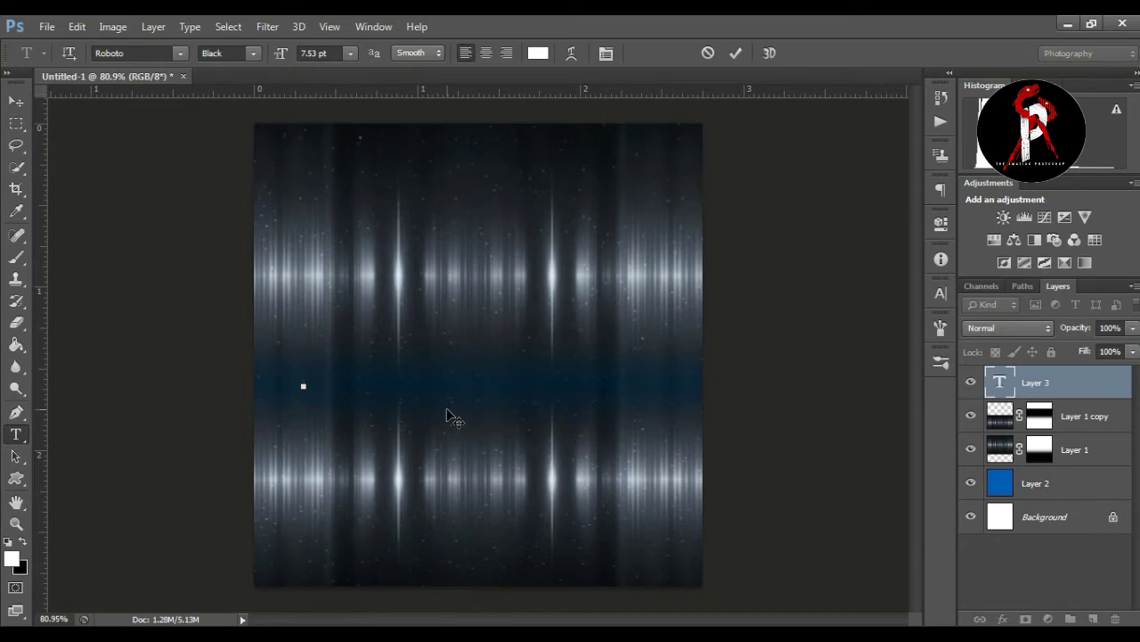
left_click(734, 53)
Enlarge the G to about 259 pt in the Character panel.
left_click(941, 293)
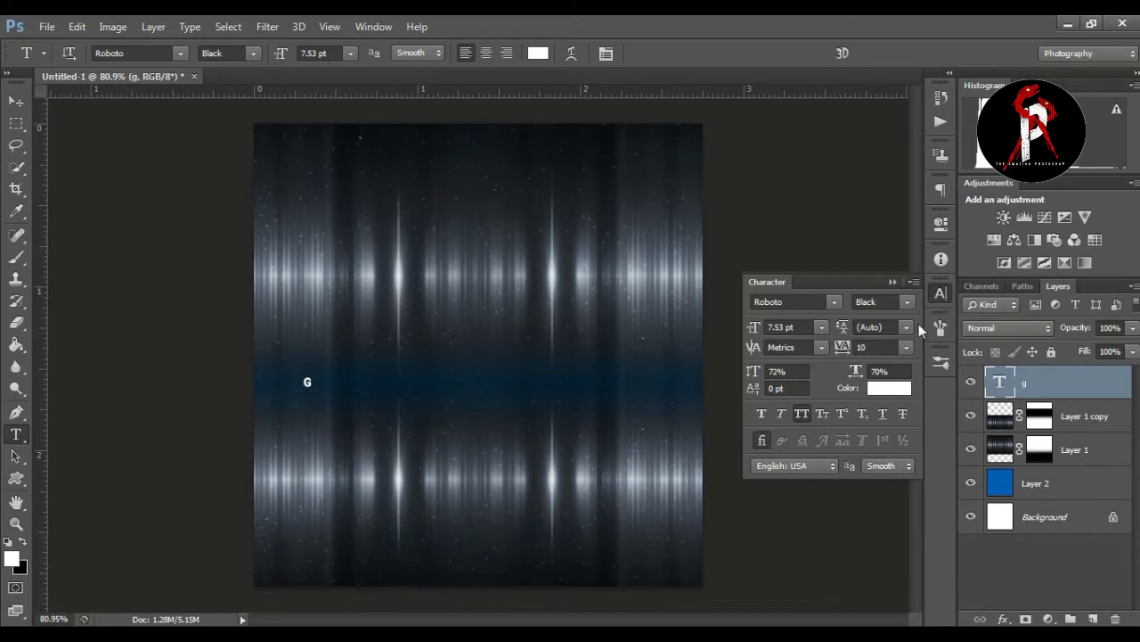
left_click_drag(754, 330, 830, 303)
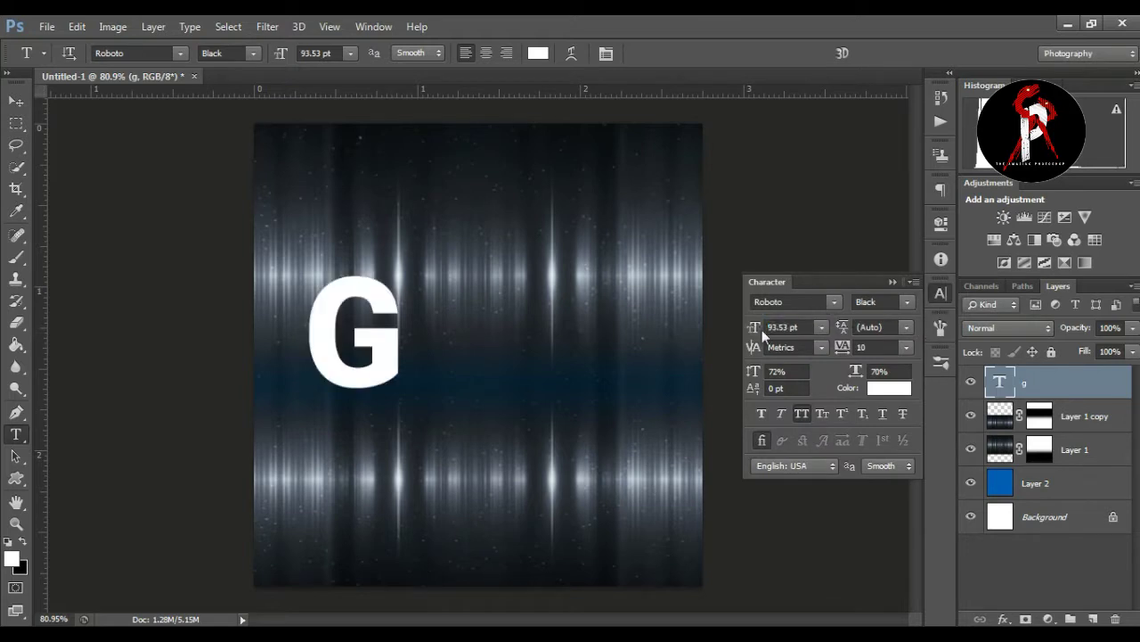
left_click_drag(754, 330, 845, 271)
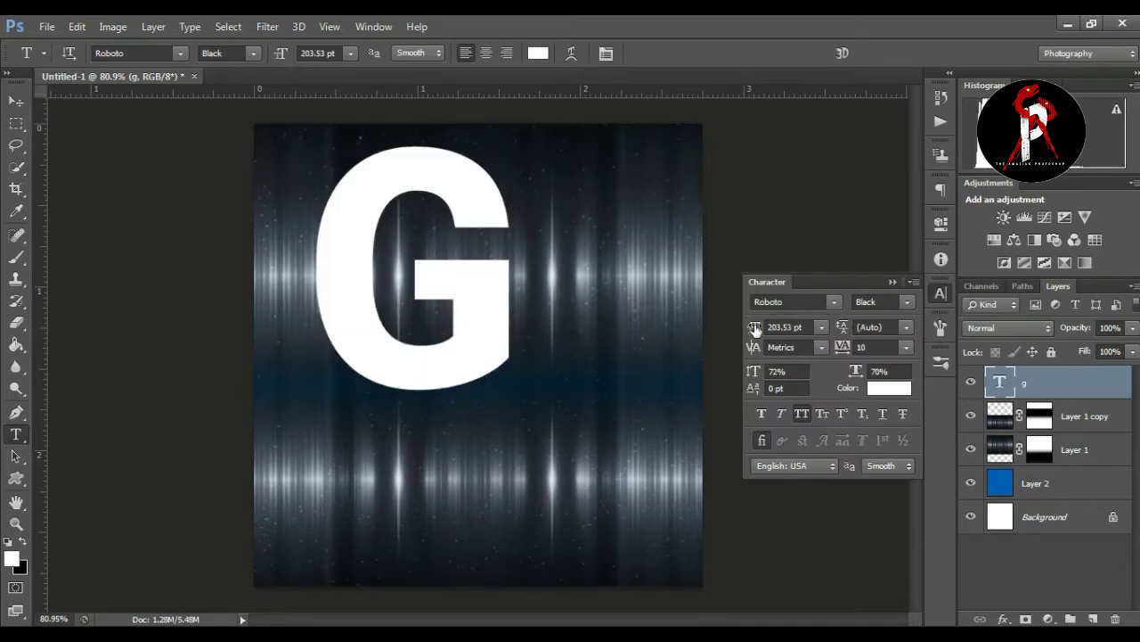
mouse_move(755, 329)
left_mouse_down()
mouse_move(781, 352)
mouse_move(783, 331)
left_mouse_up()
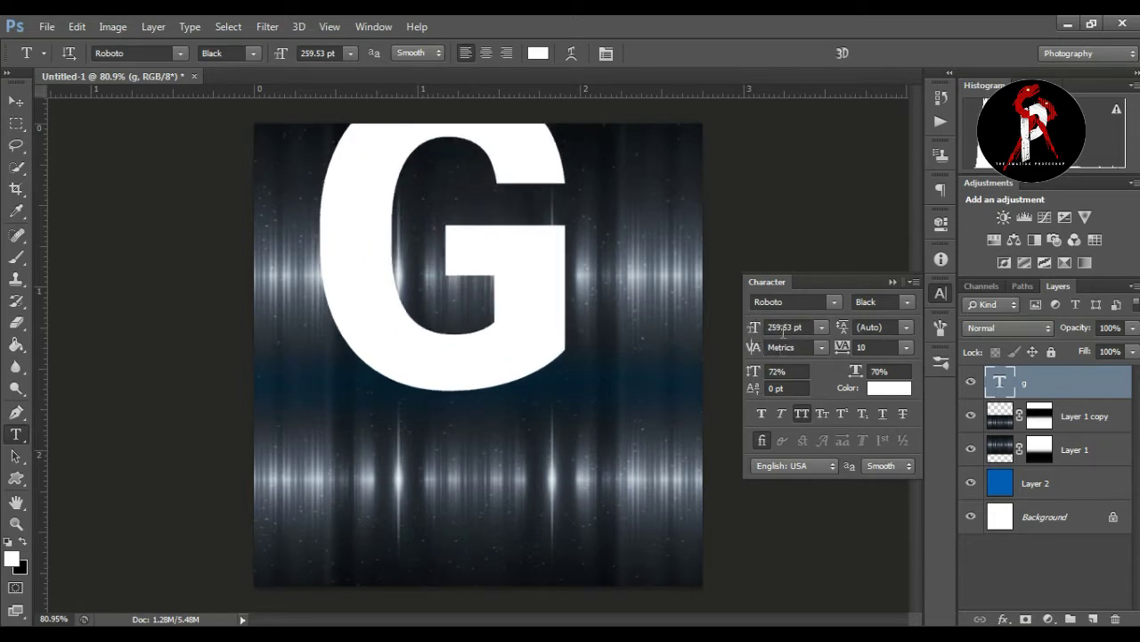
Widen the G to about 109% and centre it on the poster.
left_click(16, 101)
left_click_drag(511, 327, 545, 422)
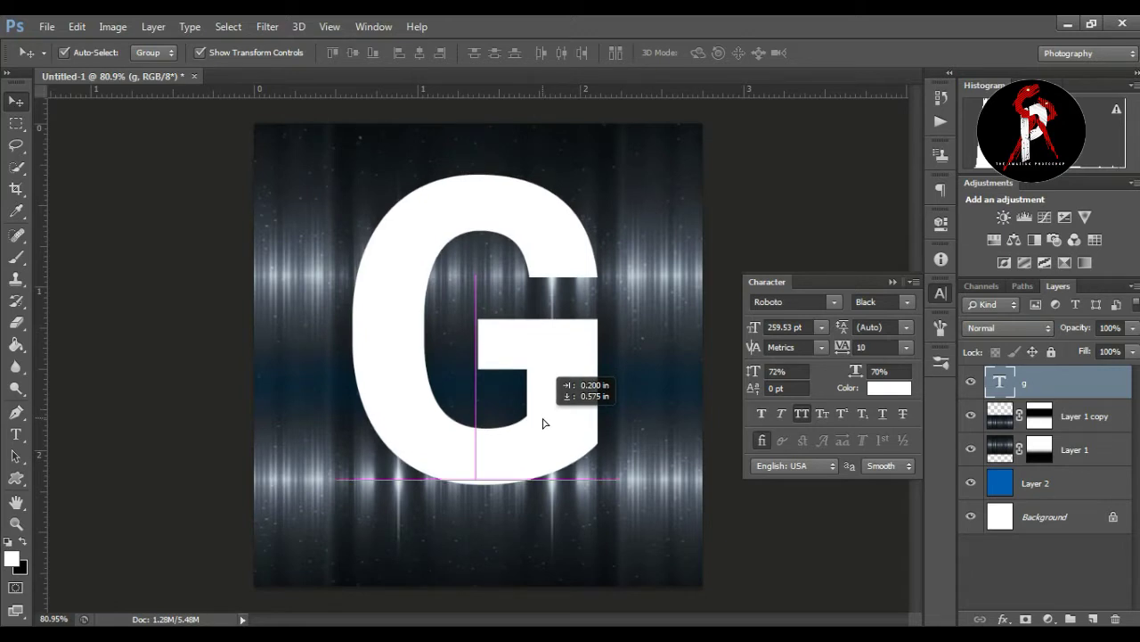
left_click_drag(608, 333, 625, 329)
left_click_drag(360, 357, 335, 356)
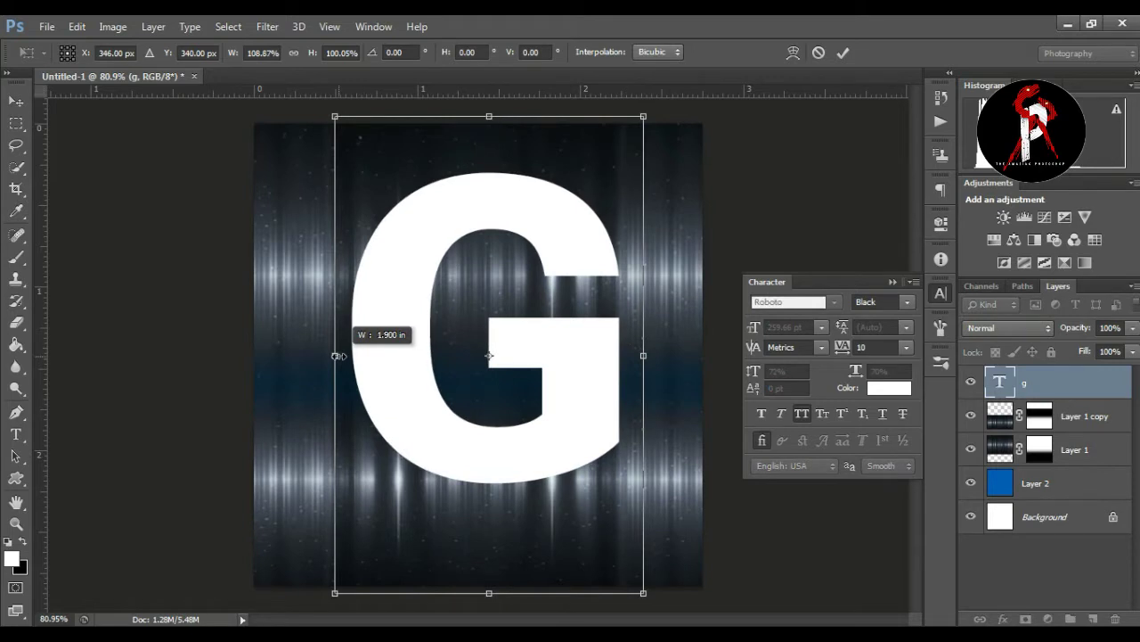
left_click_drag(641, 356, 638, 357)
left_click_drag(559, 391, 545, 398)
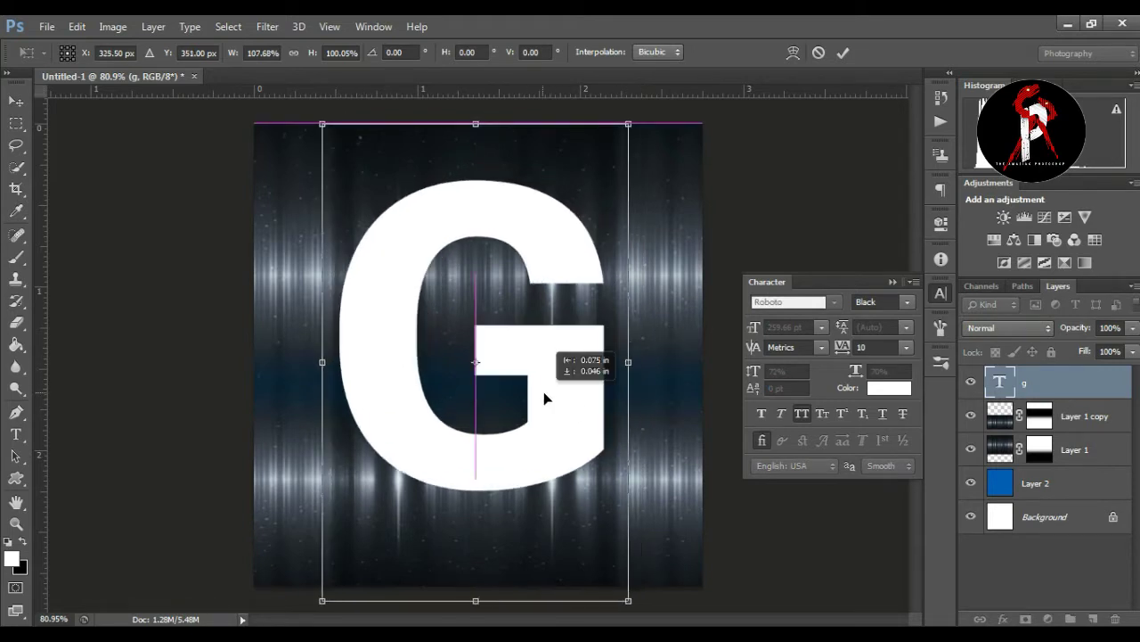
key("Return")
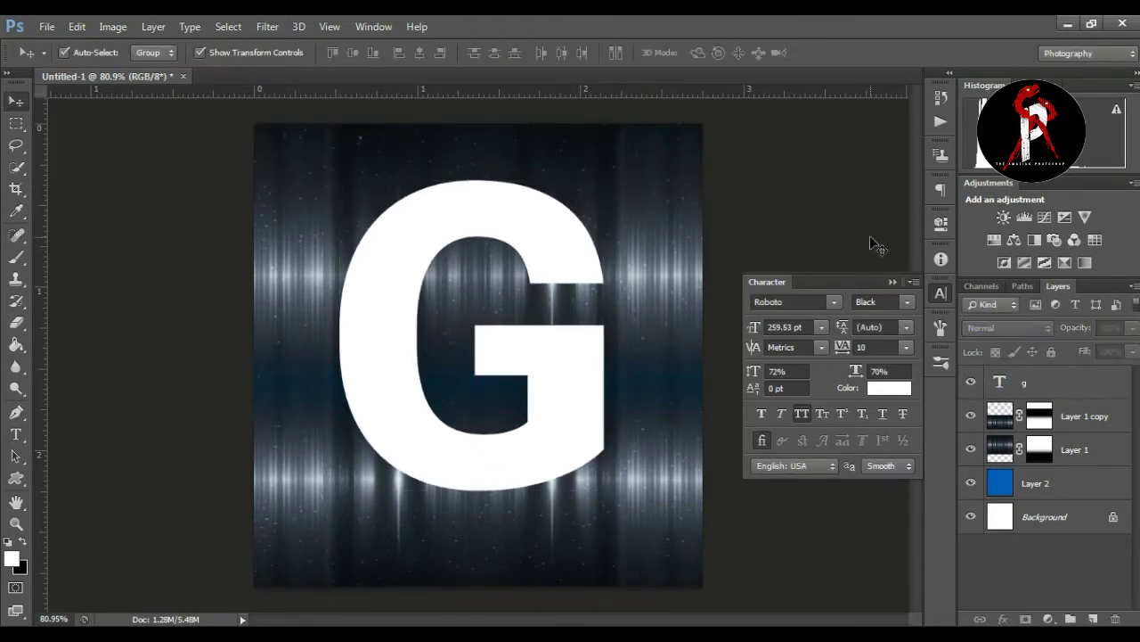
left_click(893, 282)
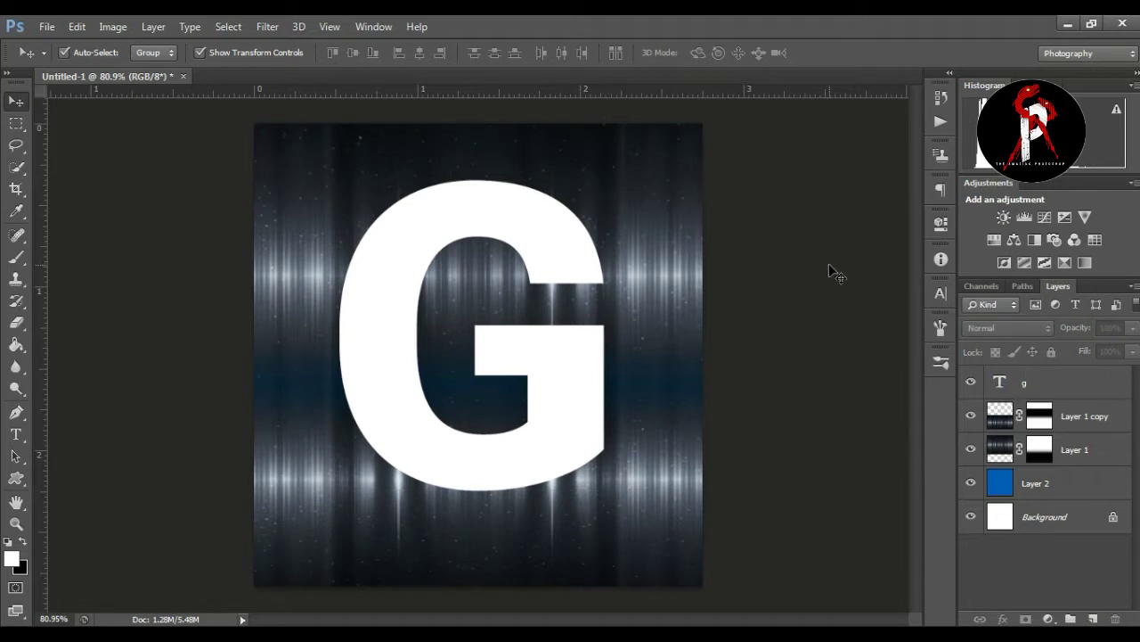
Type TI on a new white text layer and set its size to 10.53 pt.
left_click(16, 434)
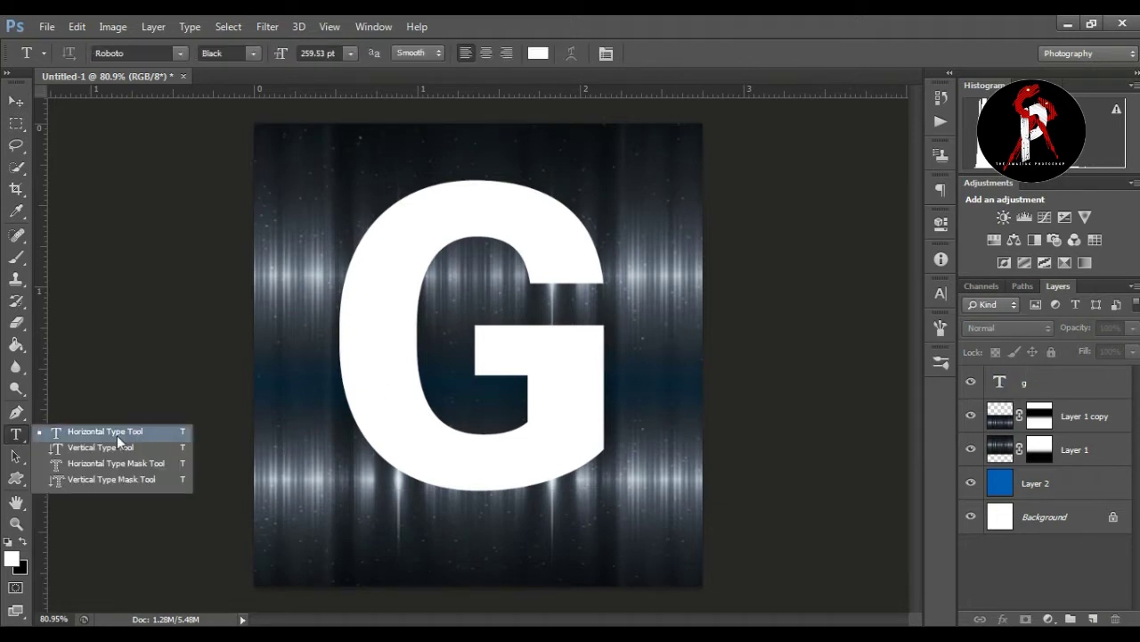
left_click(117, 434)
left_click(392, 533)
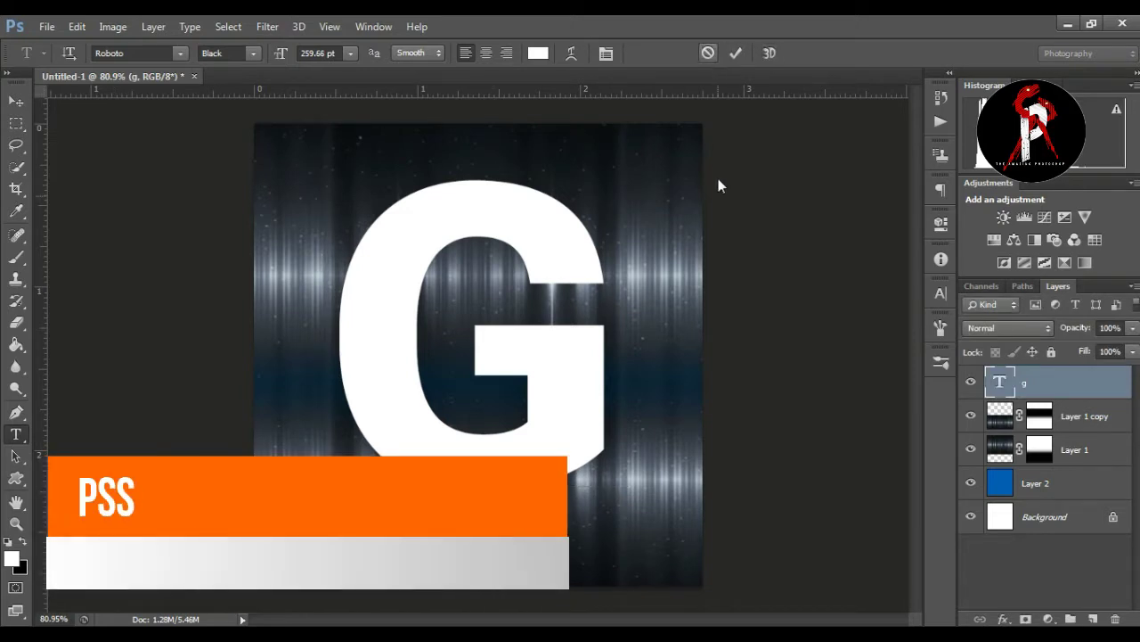
left_click(686, 566)
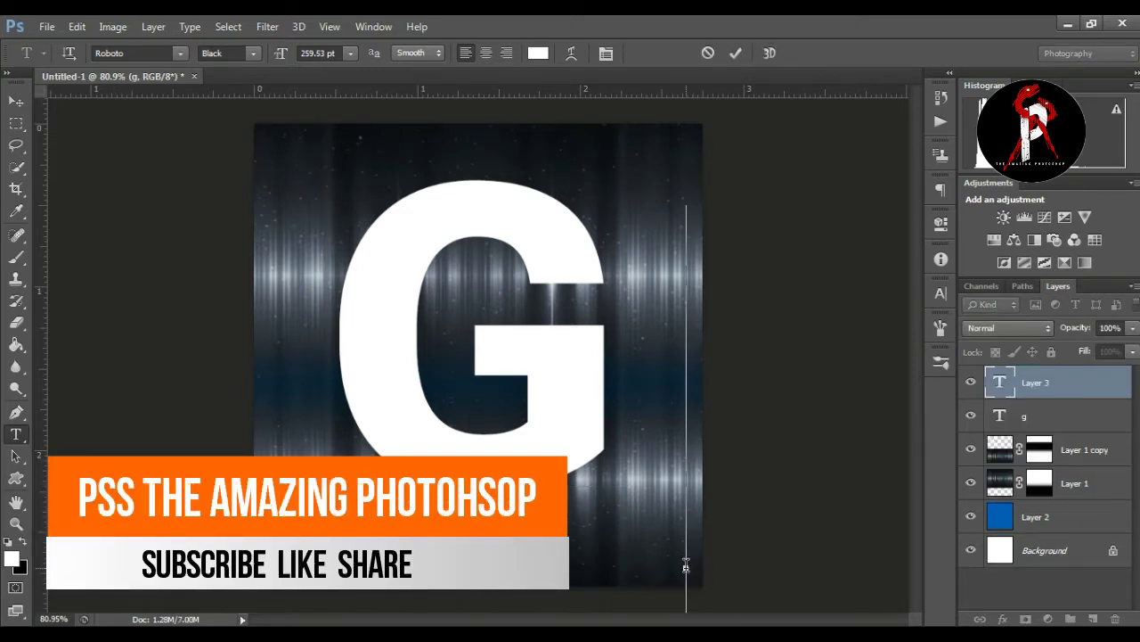
type("T")
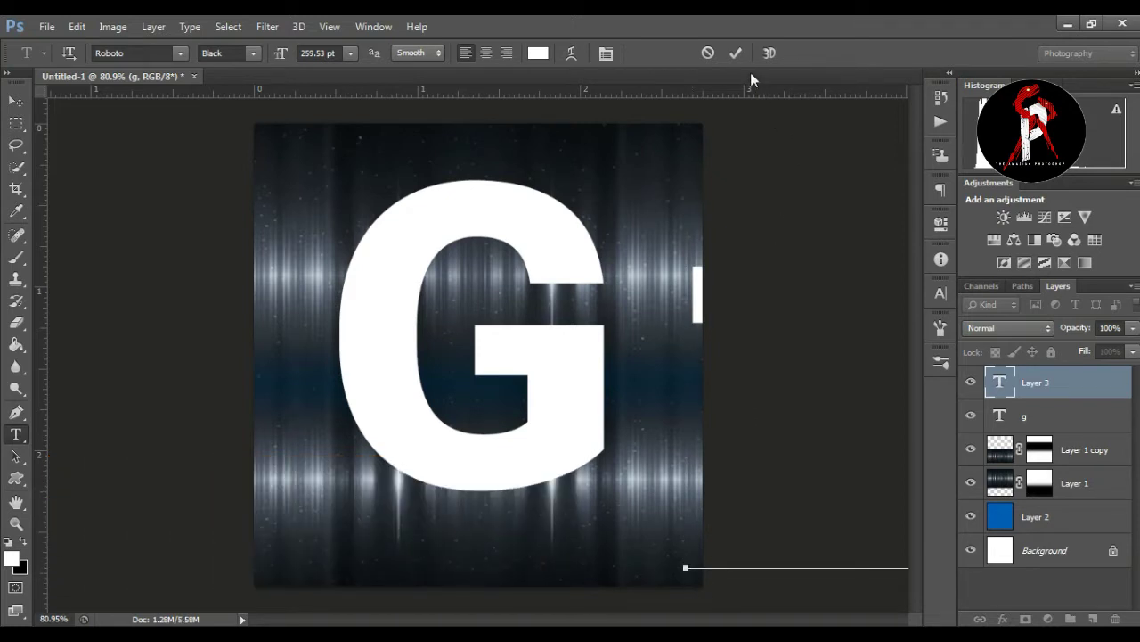
key("ctrl+Return")
left_click(947, 298)
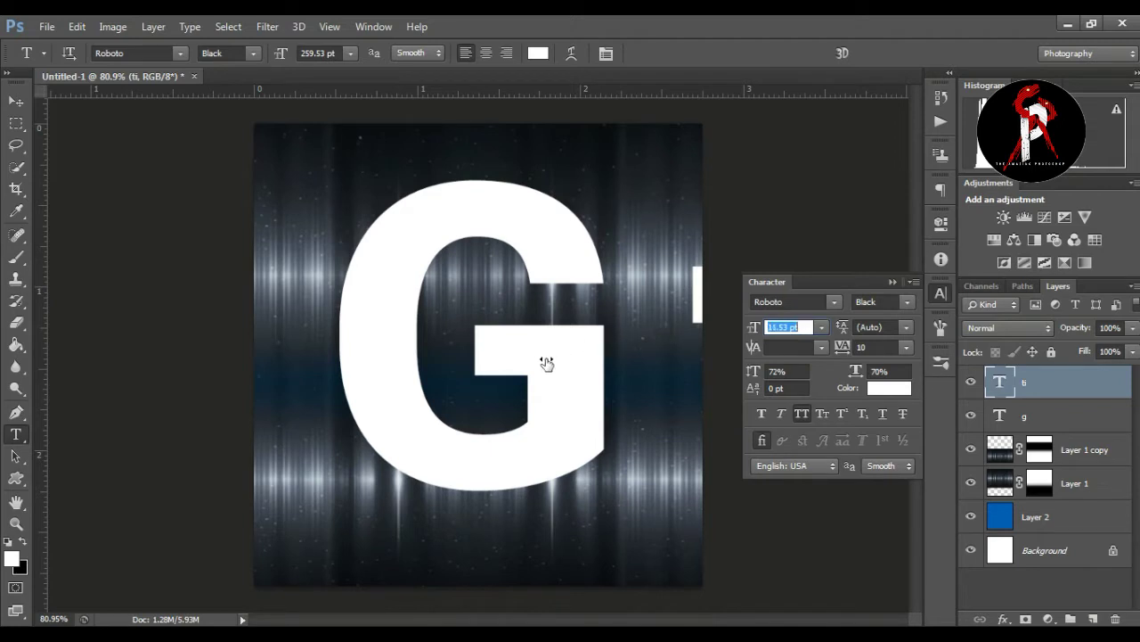
left_click_drag(549, 361, 736, 396)
left_click(892, 282)
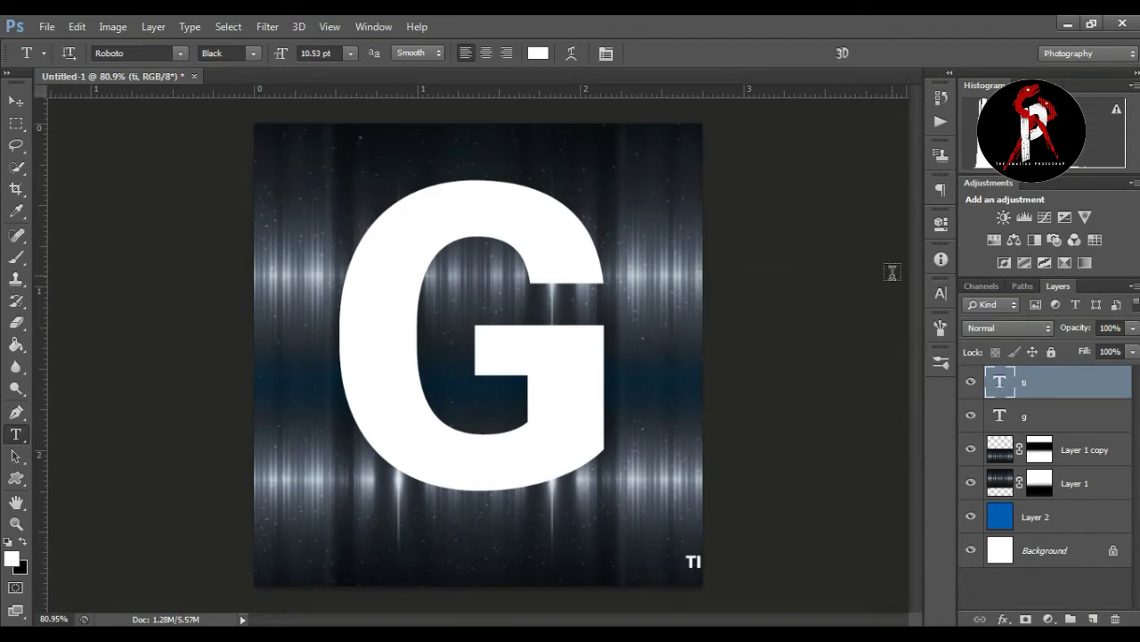
Scale the TI text up and place it left of the G at mid-height.
left_click(16, 98)
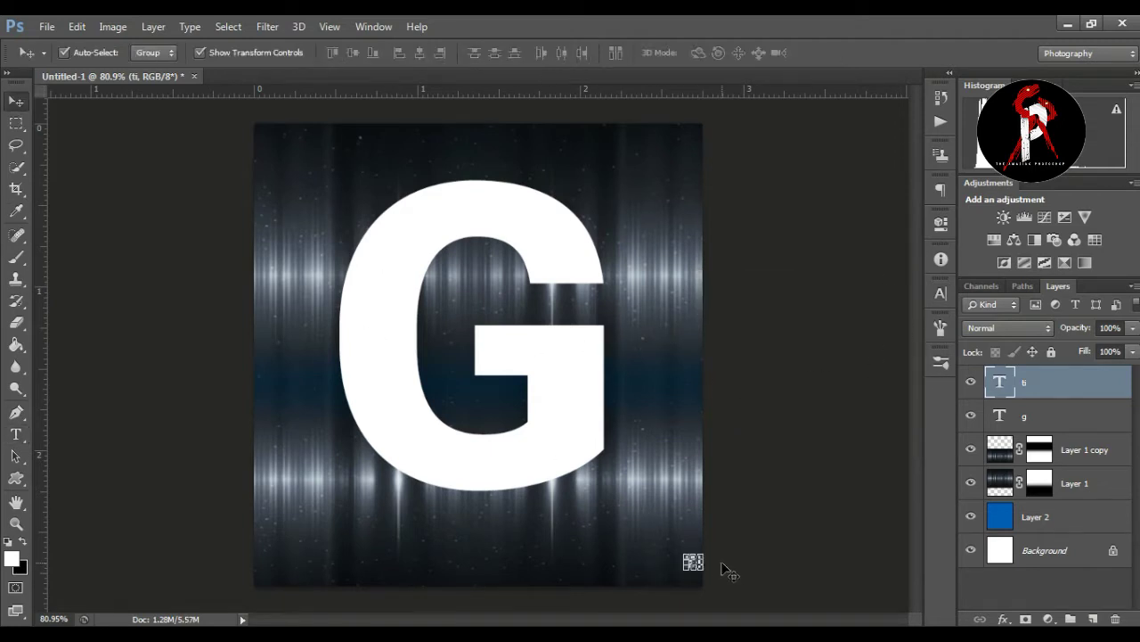
key("ctrl+t")
left_click_drag(680, 547, 306, 406)
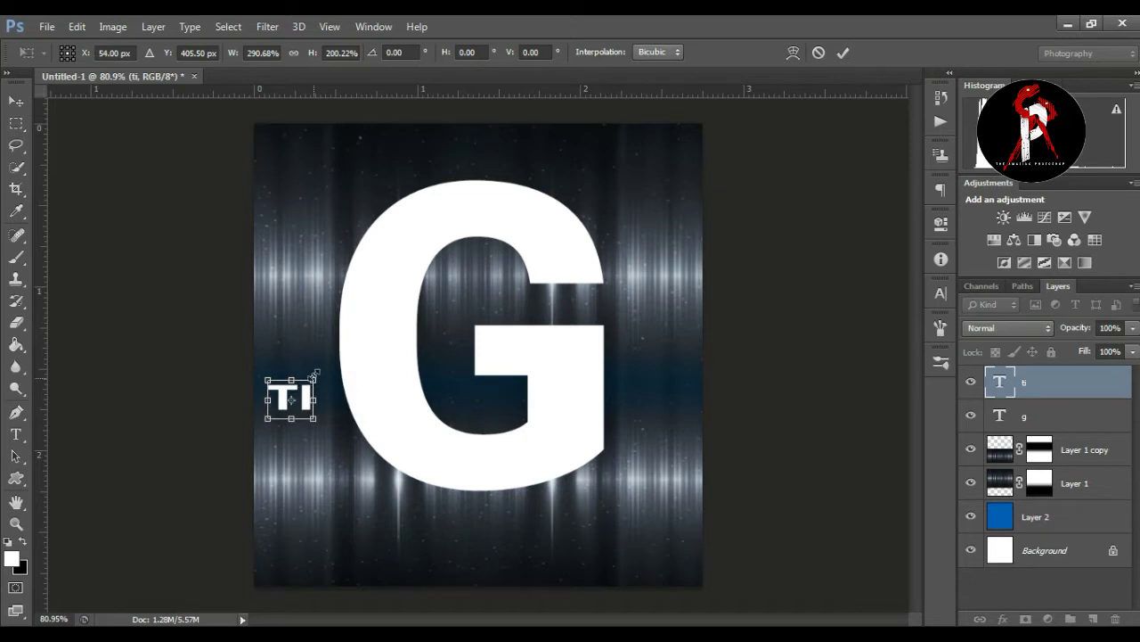
left_click_drag(315, 376, 322, 368)
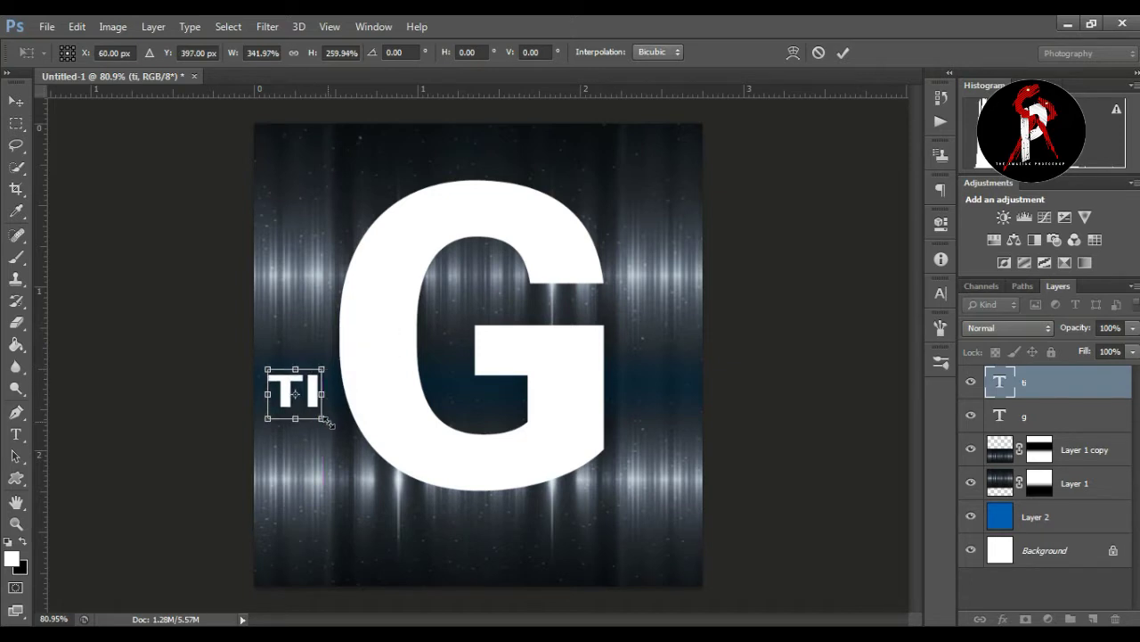
left_click_drag(323, 417, 322, 419)
key("Return")
left_click(816, 401)
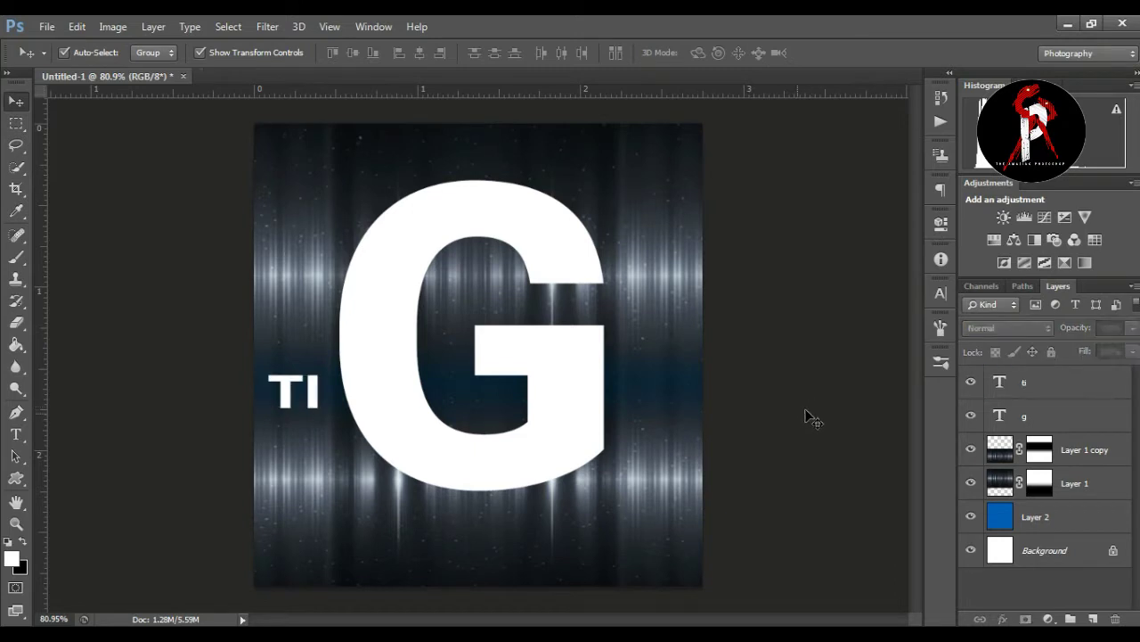
Add an ER text layer and scale it up right of the G, matching TI.
left_click(269, 212)
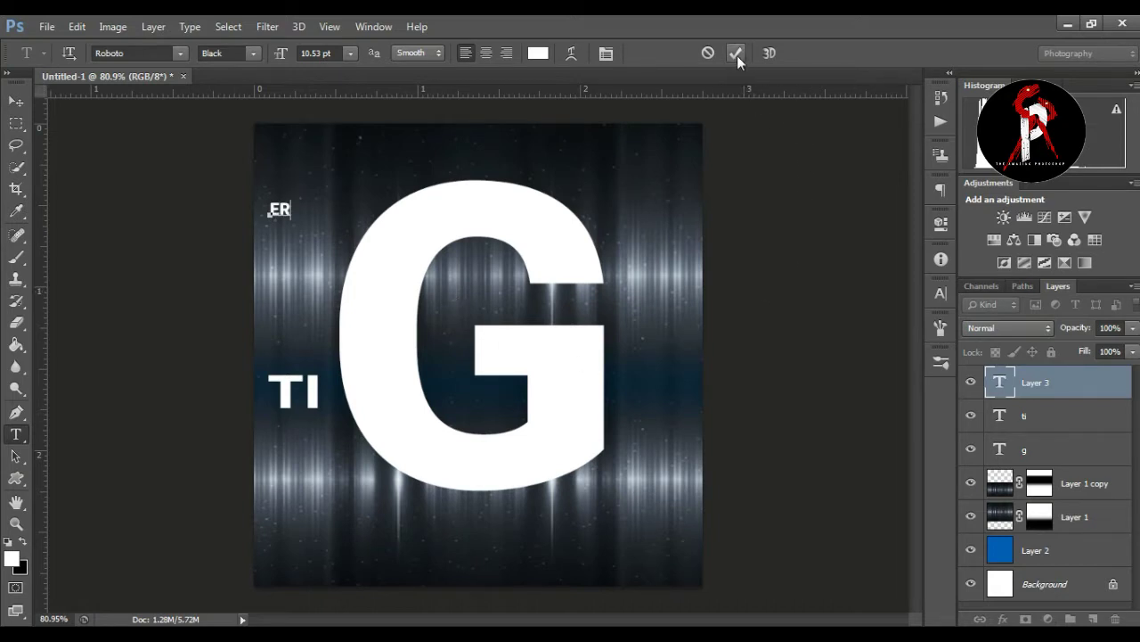
left_click(735, 53)
left_click(18, 104)
key("ctrl+t")
mouse_move(292, 201)
left_mouse_down()
mouse_move(323, 181)
mouse_move(690, 410)
mouse_move(677, 402)
left_mouse_up()
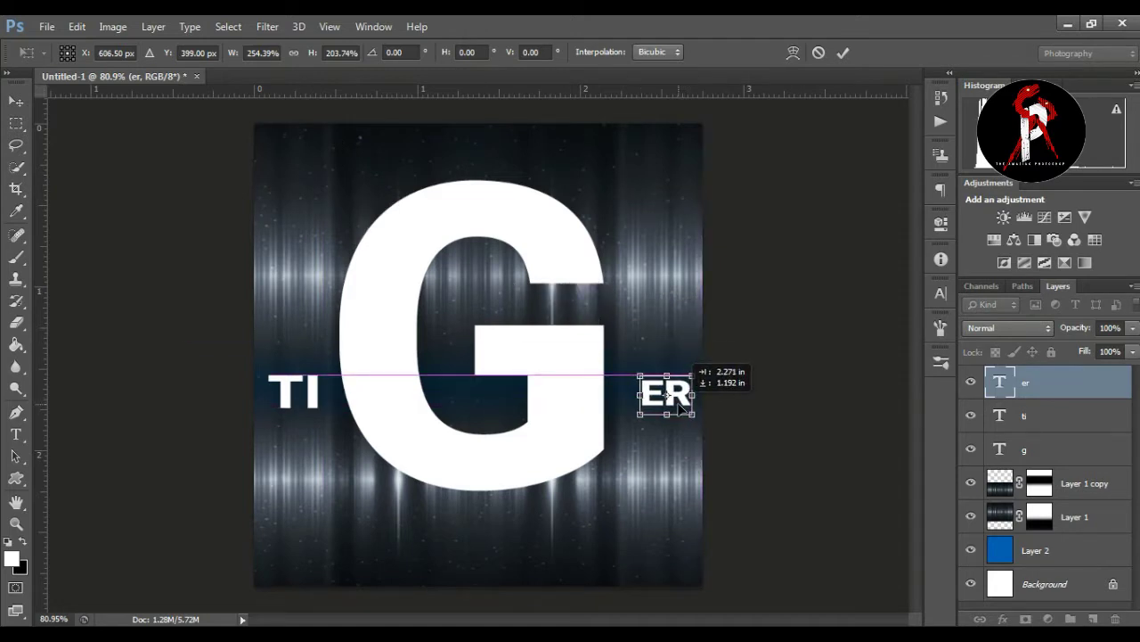
left_click_drag(680, 406, 678, 406)
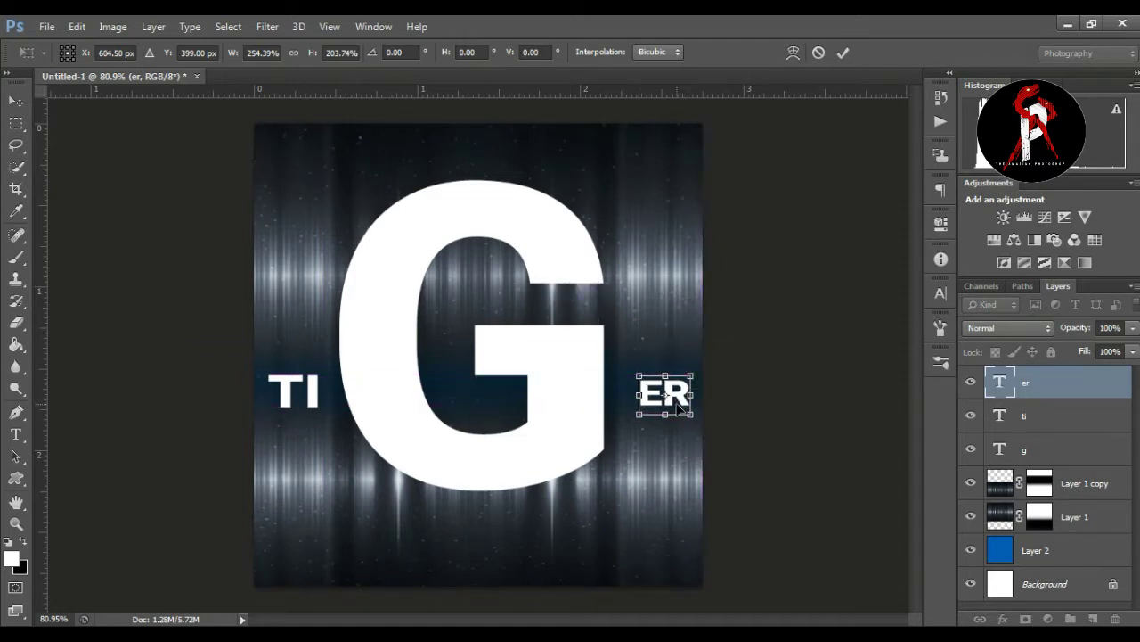
left_click(843, 52)
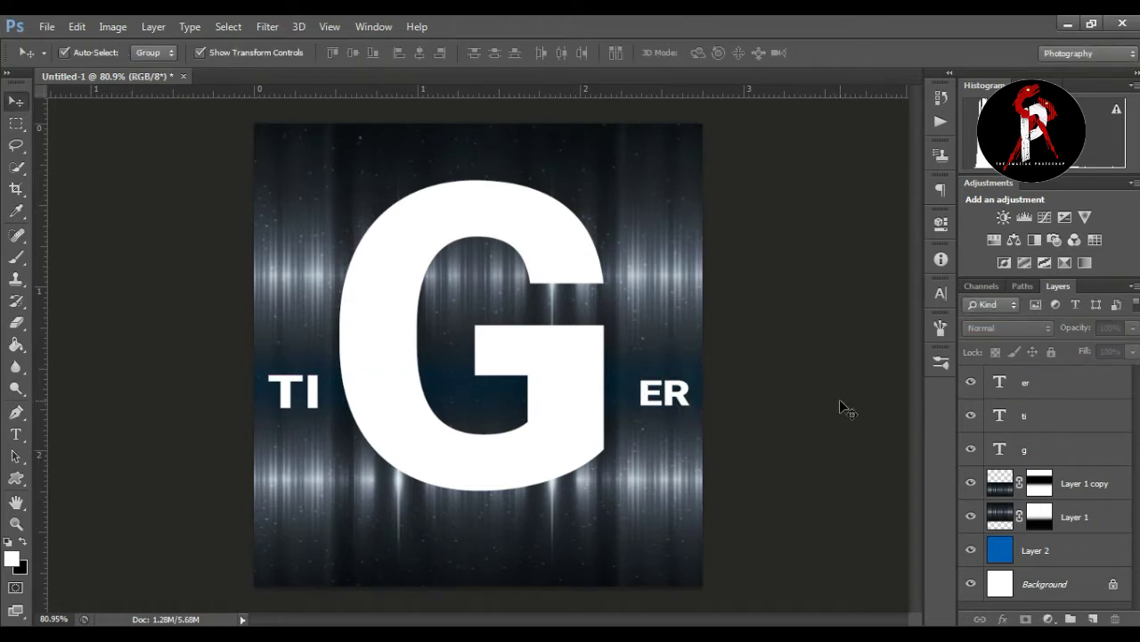
Place the leaping man photo and make the G, TI and ER layers visible again.
left_click_drag(463, 294, 488, 307)
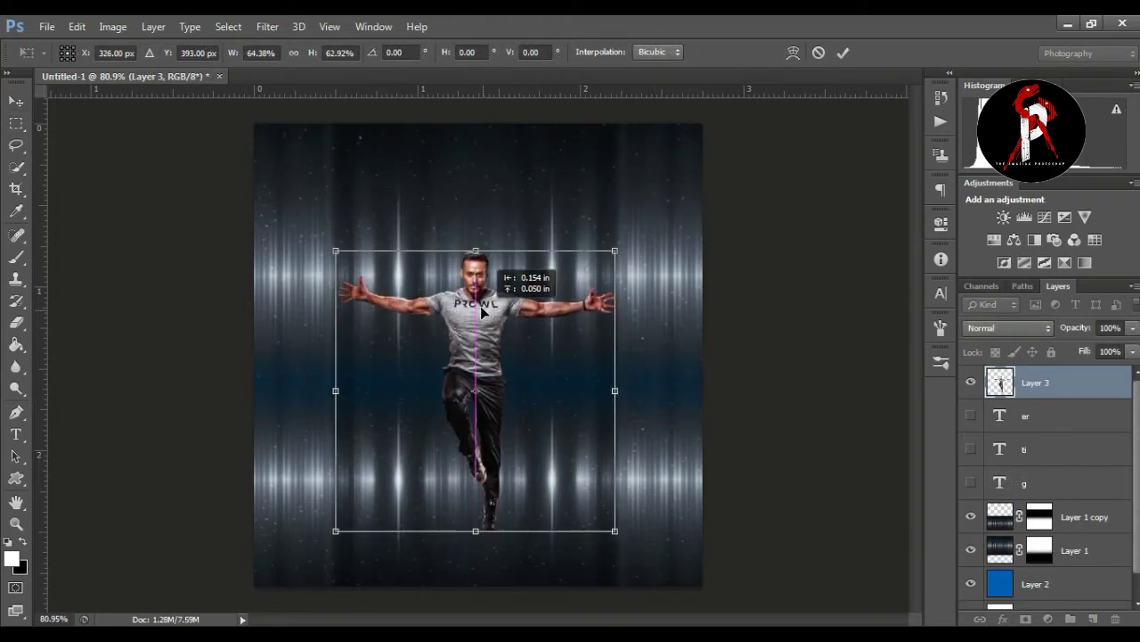
key("Return")
left_click(809, 353)
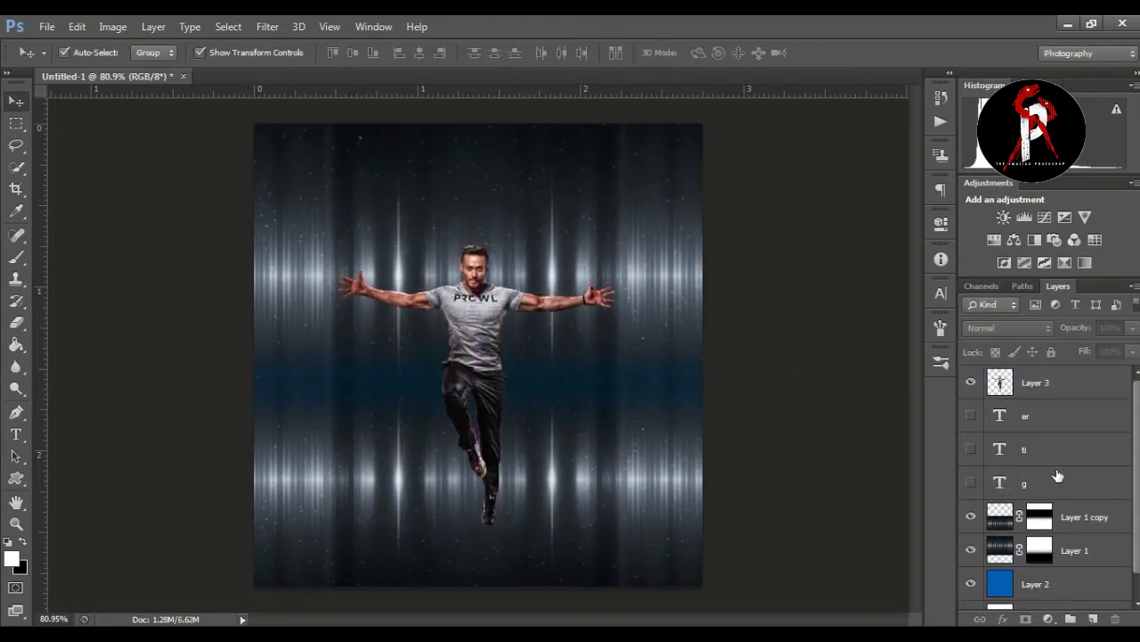
left_click(971, 482)
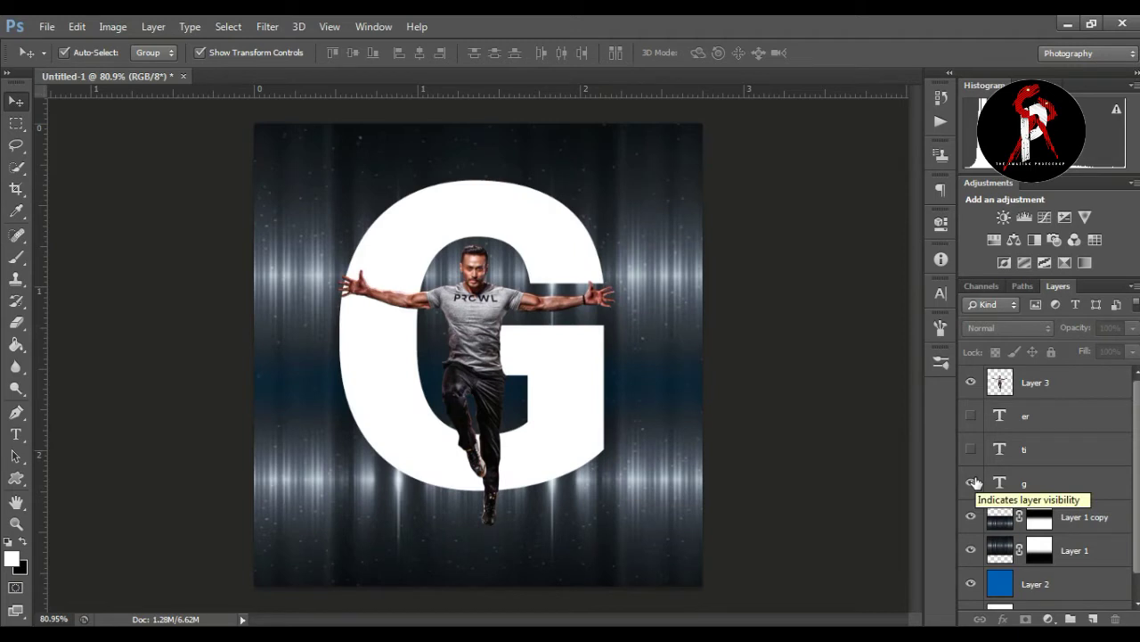
left_click(971, 448)
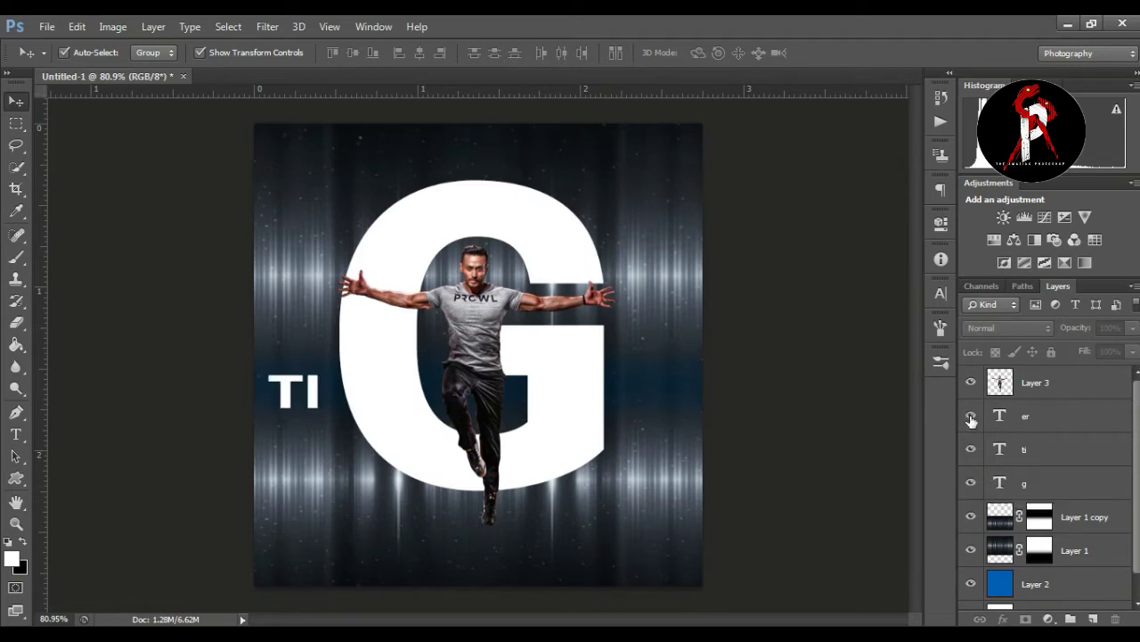
left_click(972, 415)
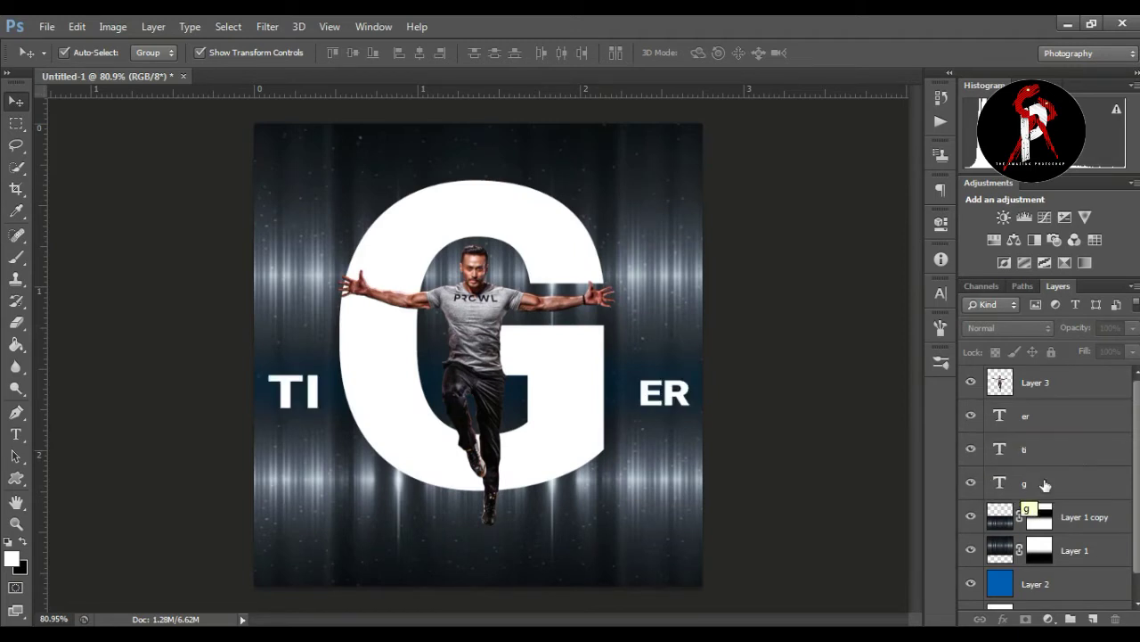
Enlarge the man photo to about 123% and shift it slightly left.
left_click(1060, 382)
mouse_move(613, 245)
left_mouse_down()
mouse_move(630, 210)
mouse_move(605, 255)
left_mouse_up()
left_click_drag(481, 355, 488, 356)
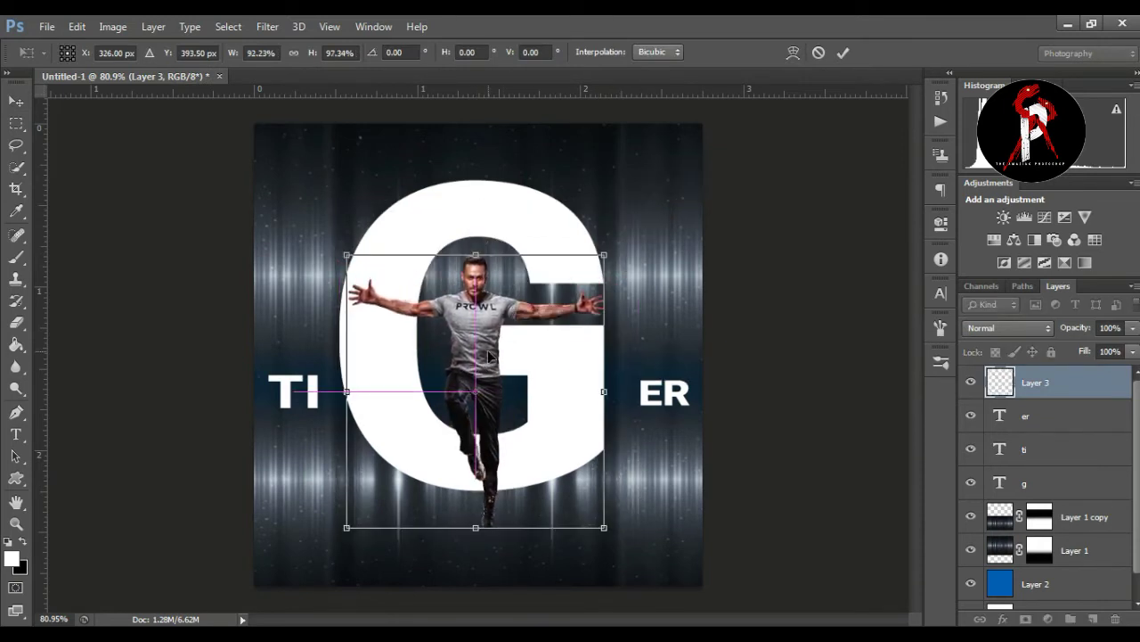
left_click_drag(604, 256, 691, 165)
left_click_drag(526, 314, 485, 321)
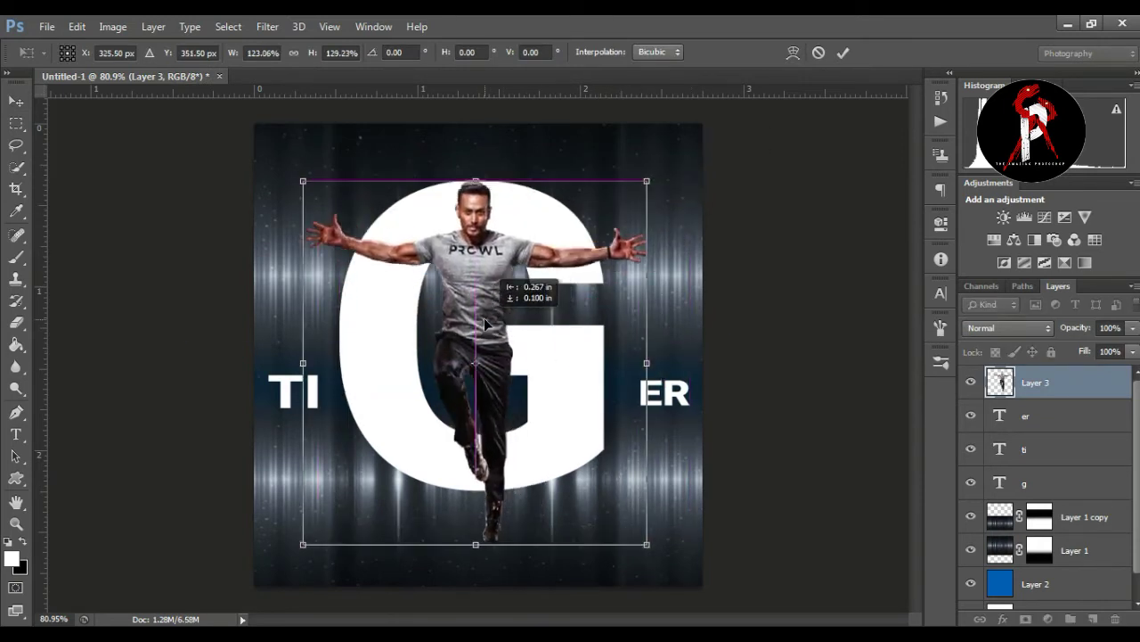
key("Return")
Move the G layer above the man and lower it in front of his body.
left_click_drag(1036, 472, 1034, 372)
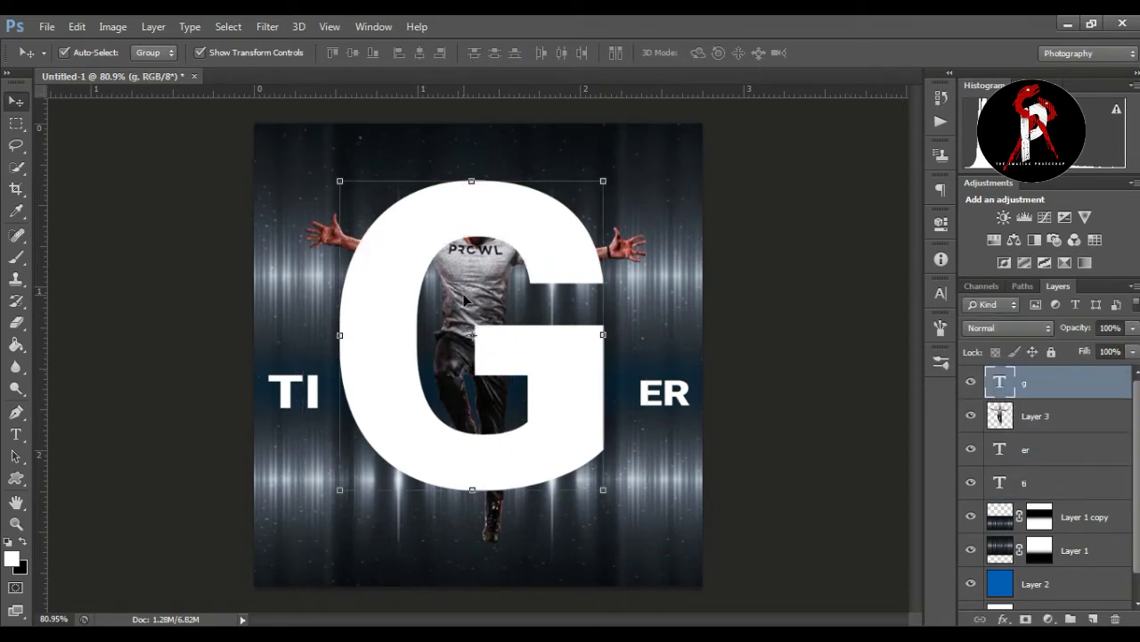
left_click_drag(464, 301, 482, 331)
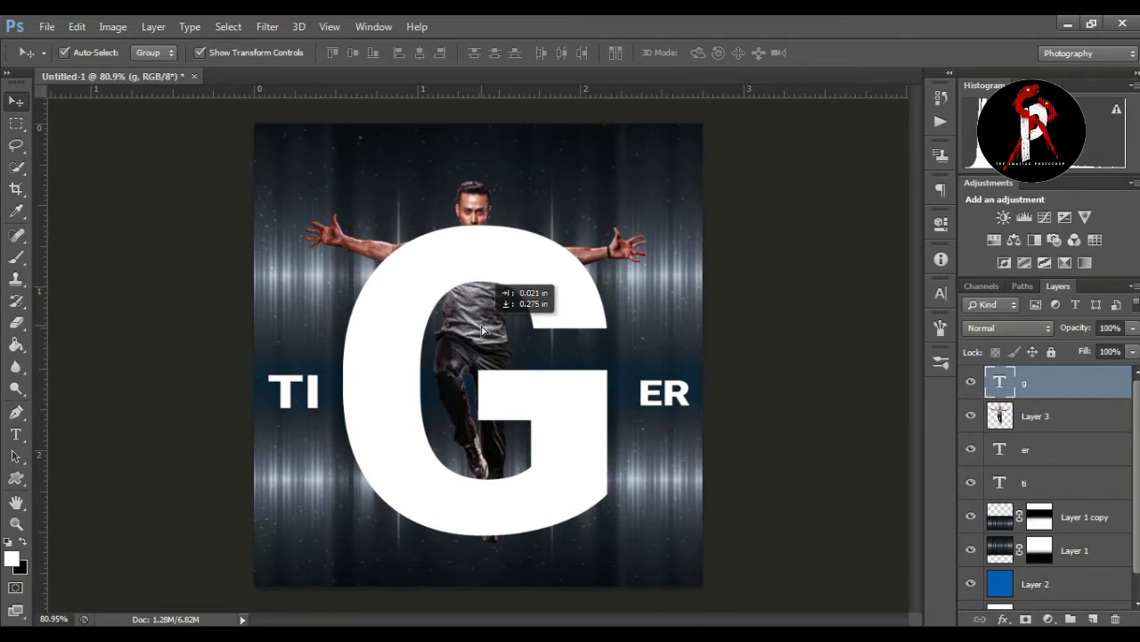
left_click_drag(481, 331, 481, 321)
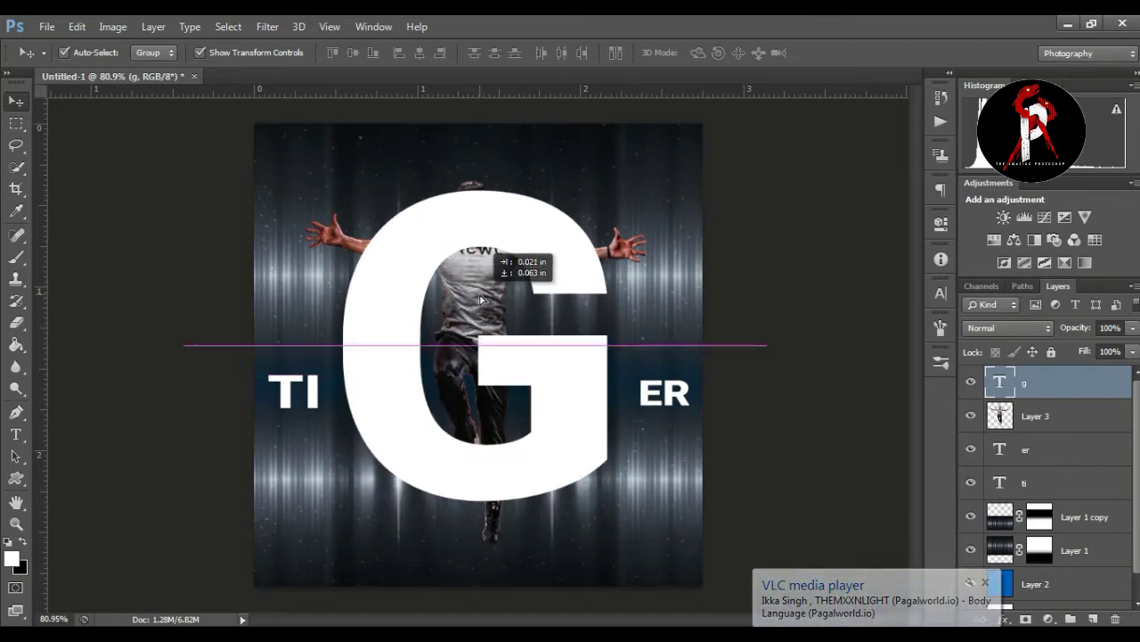
left_click(1050, 419)
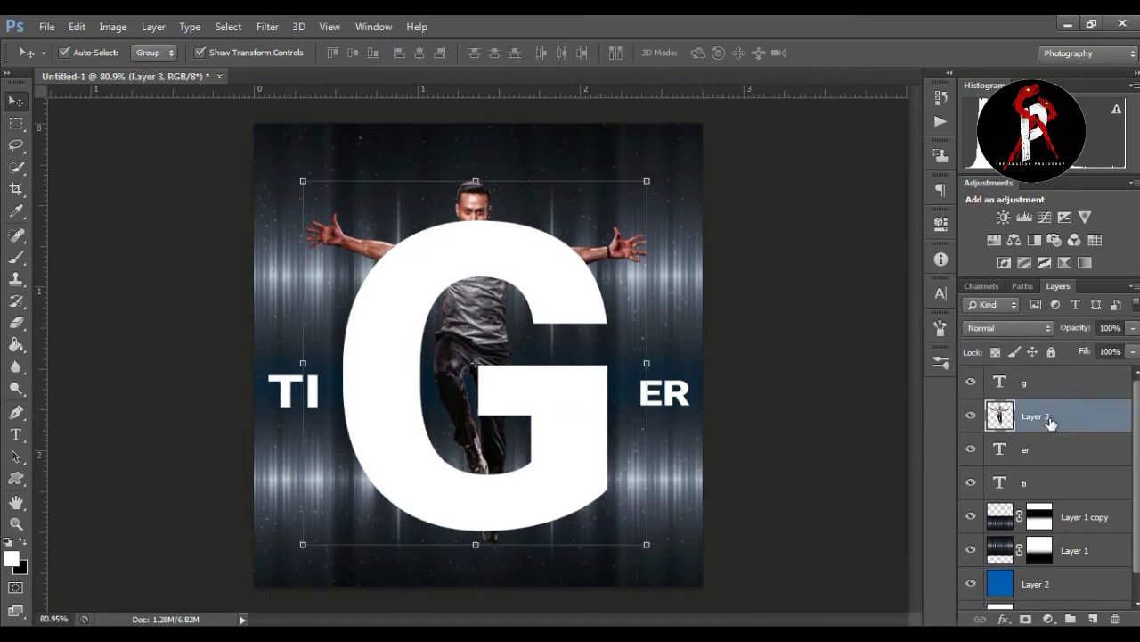
mouse_move(1059, 424)
left_mouse_down()
mouse_move(1049, 385)
mouse_move(1044, 425)
left_mouse_up()
left_click(827, 395)
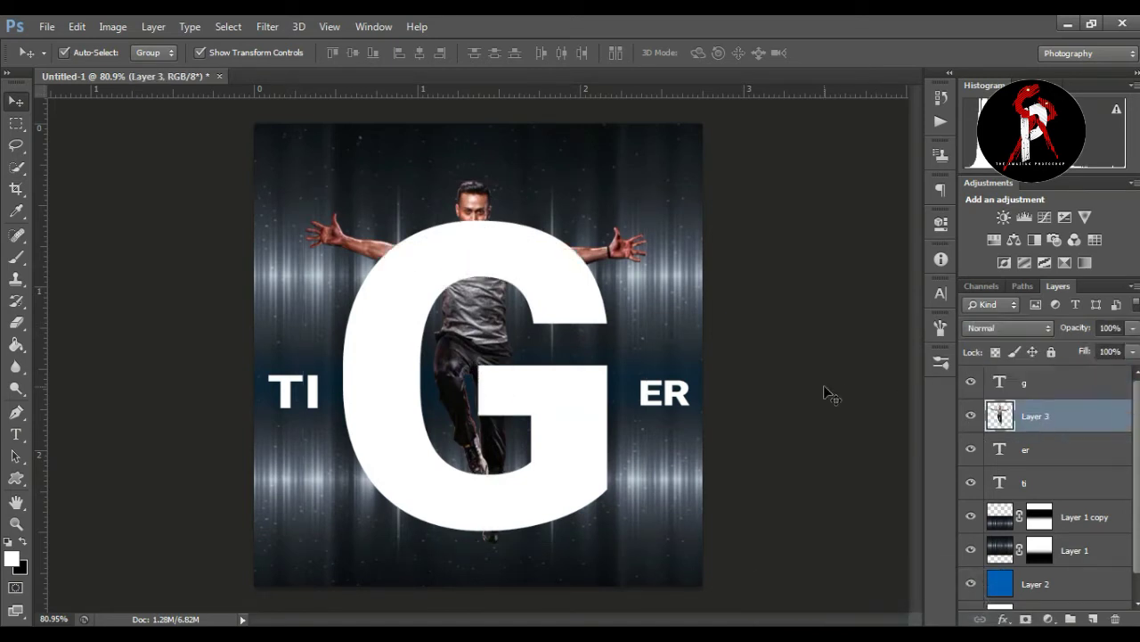
left_click(1044, 385)
Add a layer mask to the G and paint it black with a 30 px brush over the man's head and chest.
left_click(1026, 618)
left_click(16, 257)
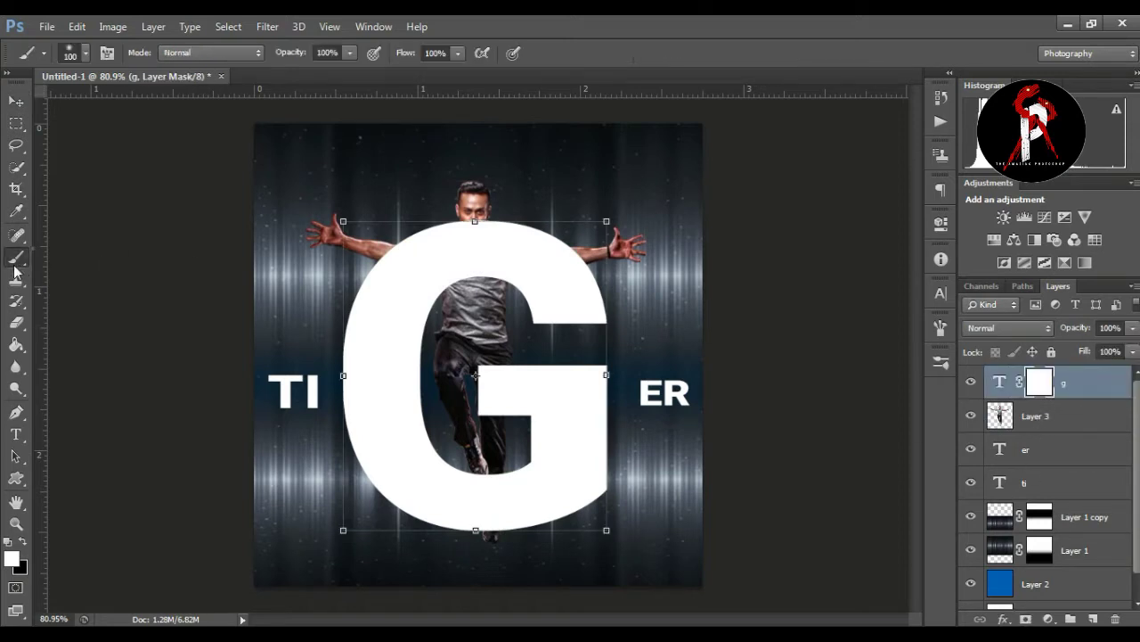
left_click(21, 541)
left_click_drag(492, 189, 479, 254)
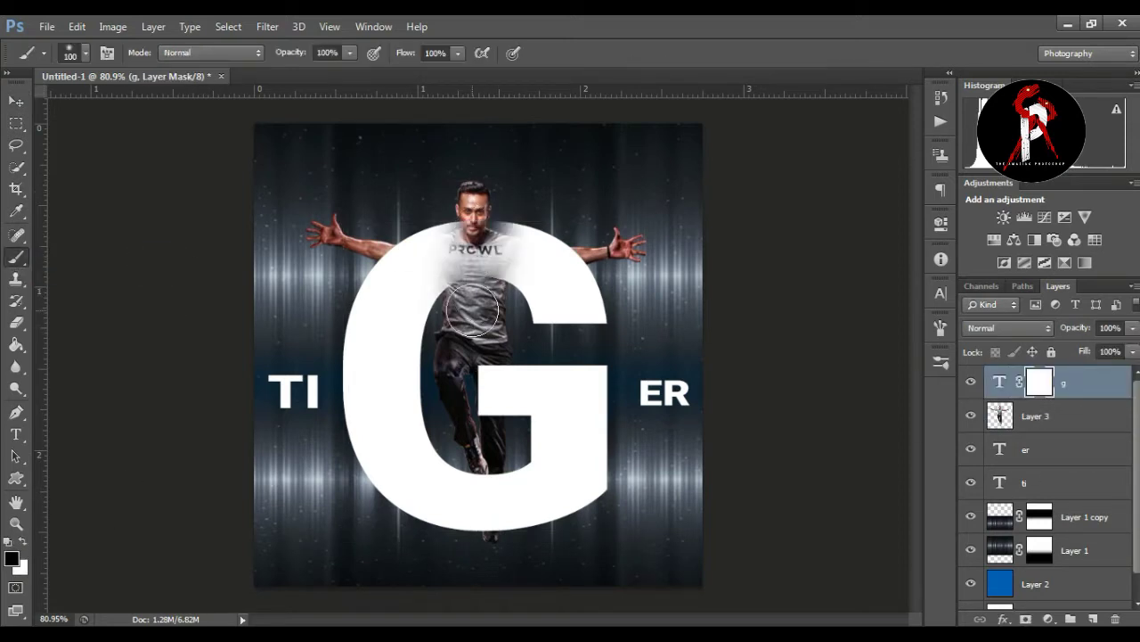
left_click(940, 292)
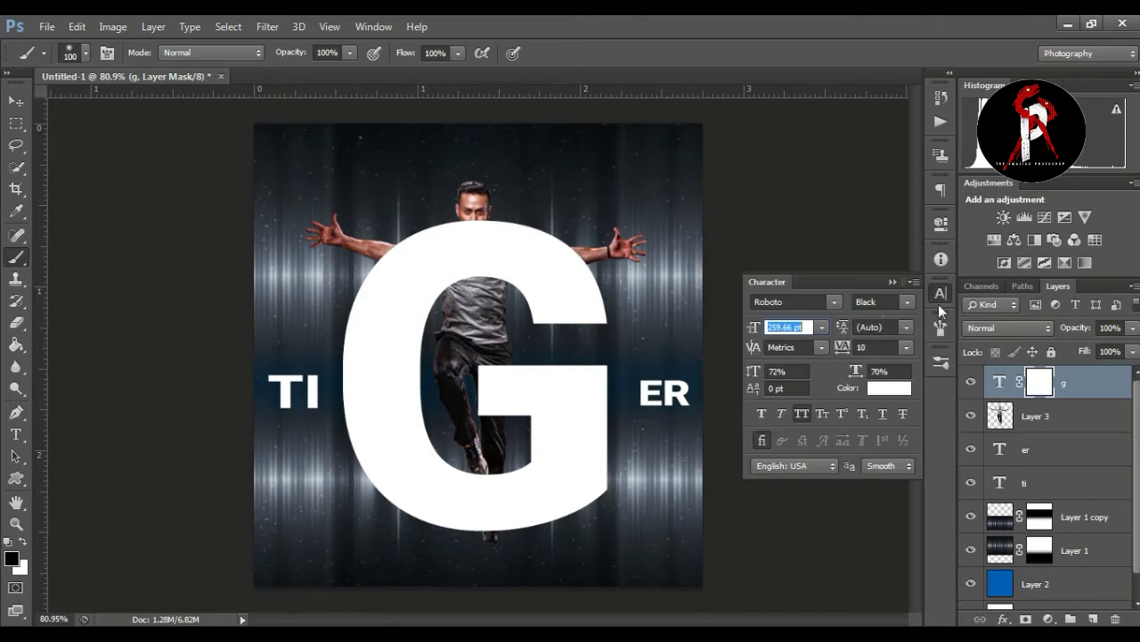
left_click(941, 325)
left_click(756, 177)
left_click(893, 153)
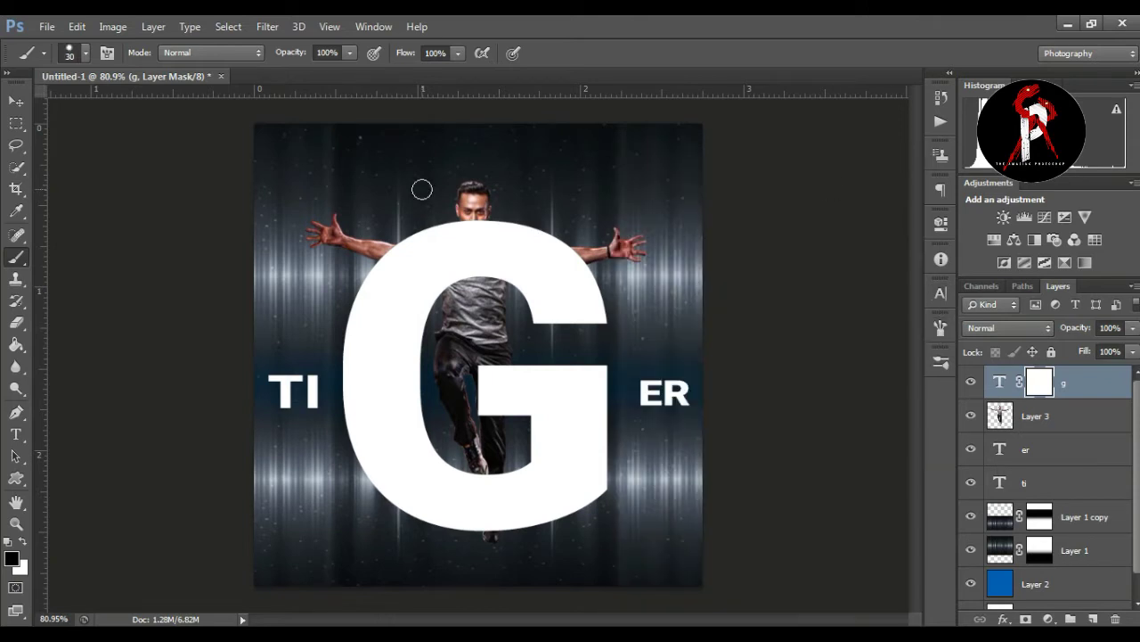
mouse_move(468, 203)
left_mouse_down()
mouse_move(488, 305)
mouse_move(503, 228)
left_mouse_up()
Enlarge the G from its top-right corner and shift it slightly left and up.
key("v")
left_click_drag(610, 223, 647, 194)
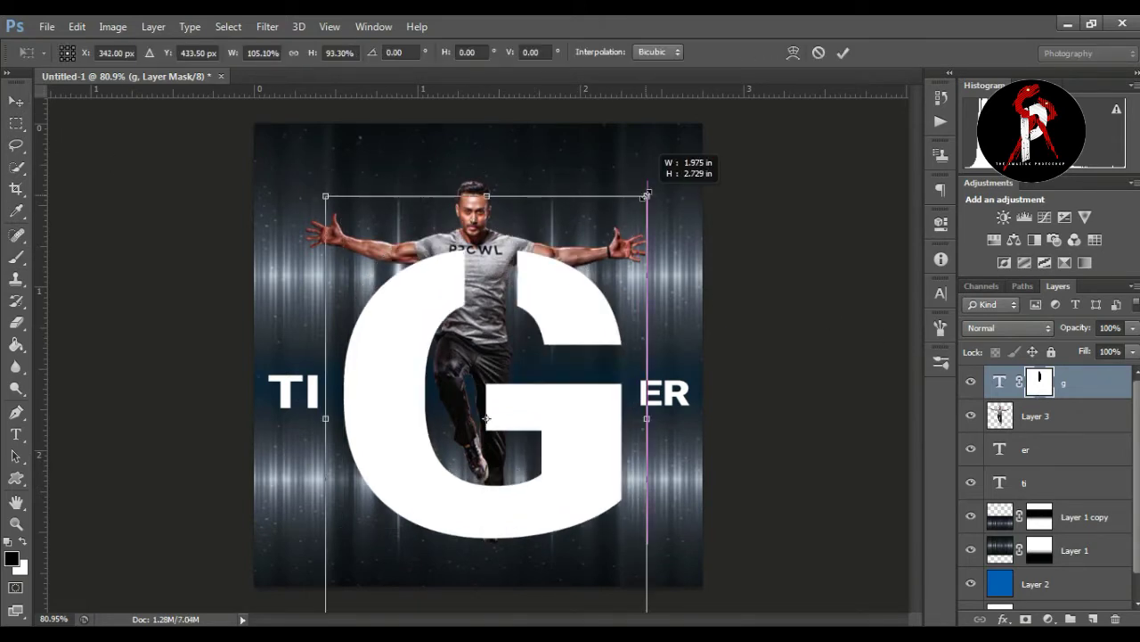
mouse_move(540, 462)
left_mouse_down()
mouse_move(529, 458)
mouse_move(548, 420)
mouse_move(576, 429)
left_mouse_up()
key("Return")
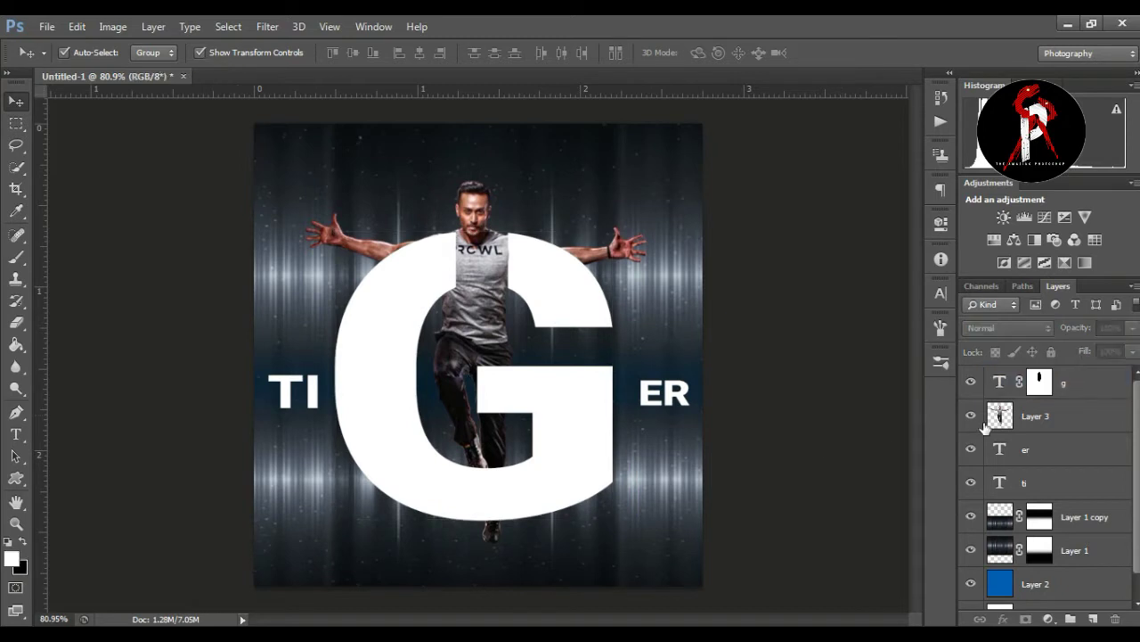
With the G hidden, enlarge and reposition the man photo, then show the G again.
left_click(1034, 415)
key("ctrl+t")
left_click(971, 381)
mouse_move(687, 198)
left_mouse_down()
mouse_move(687, 150)
mouse_move(713, 126)
left_mouse_up()
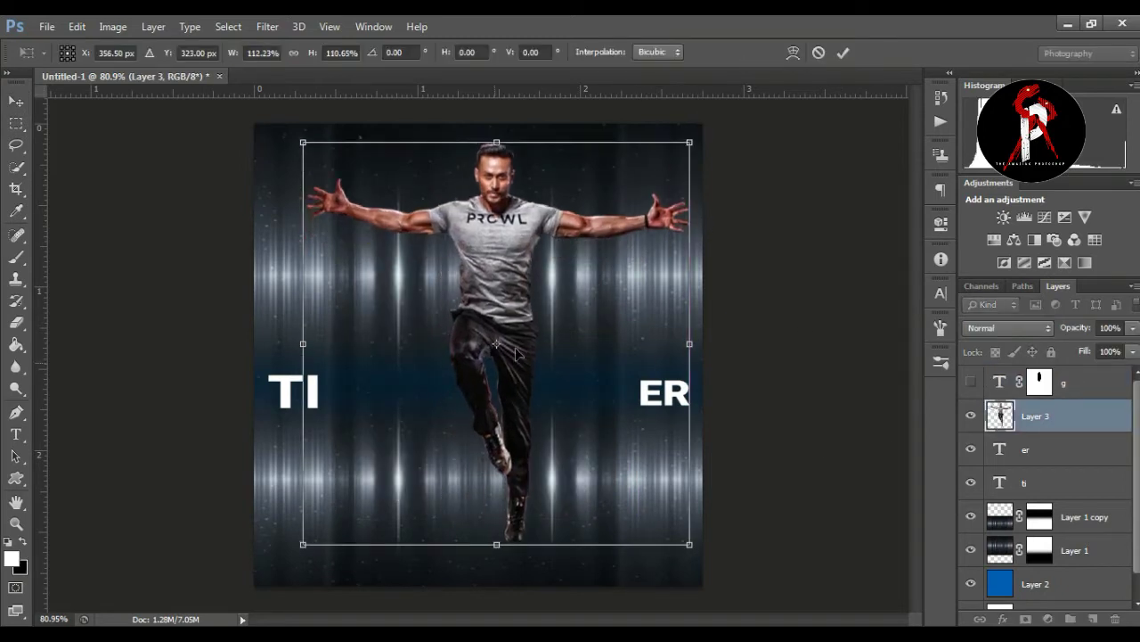
left_click_drag(294, 547, 266, 556)
left_click_drag(690, 556, 686, 565)
left_click_drag(495, 525, 500, 528)
left_click(843, 52)
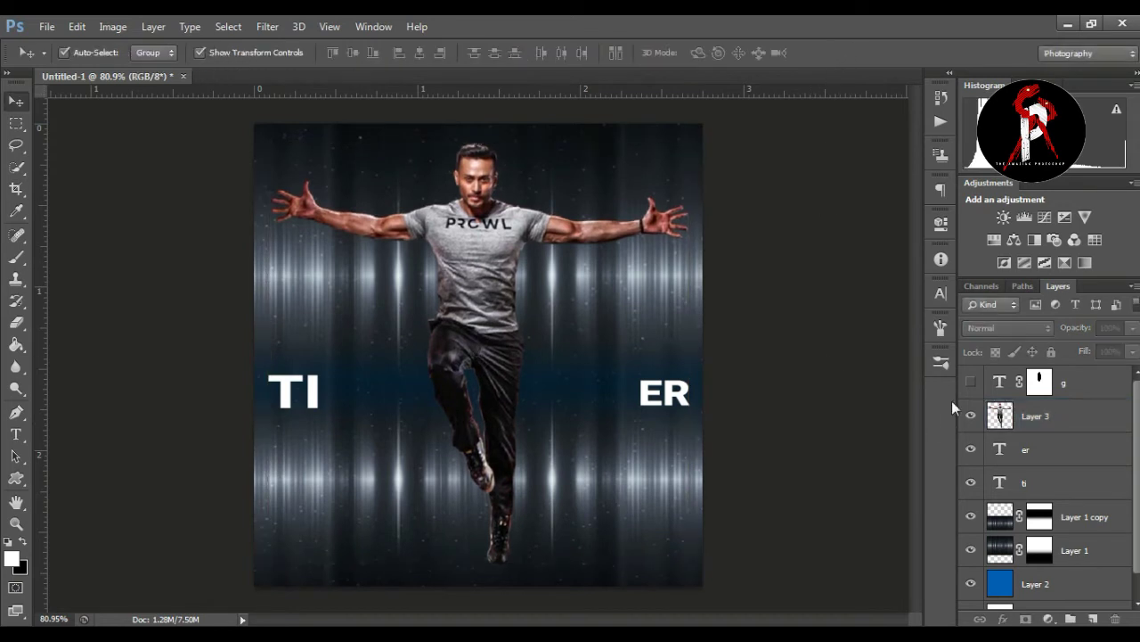
left_click(972, 382)
Resize the G further, extending it up-left and wider to the right.
left_click(998, 397)
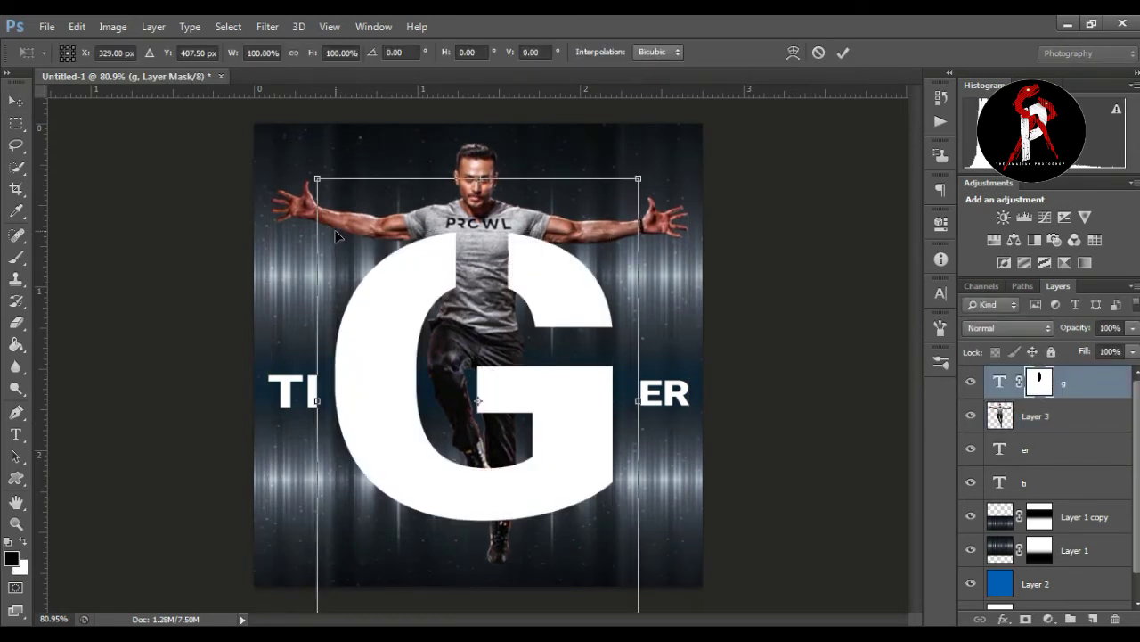
left_click_drag(335, 231, 294, 158)
left_click_drag(613, 159, 661, 157)
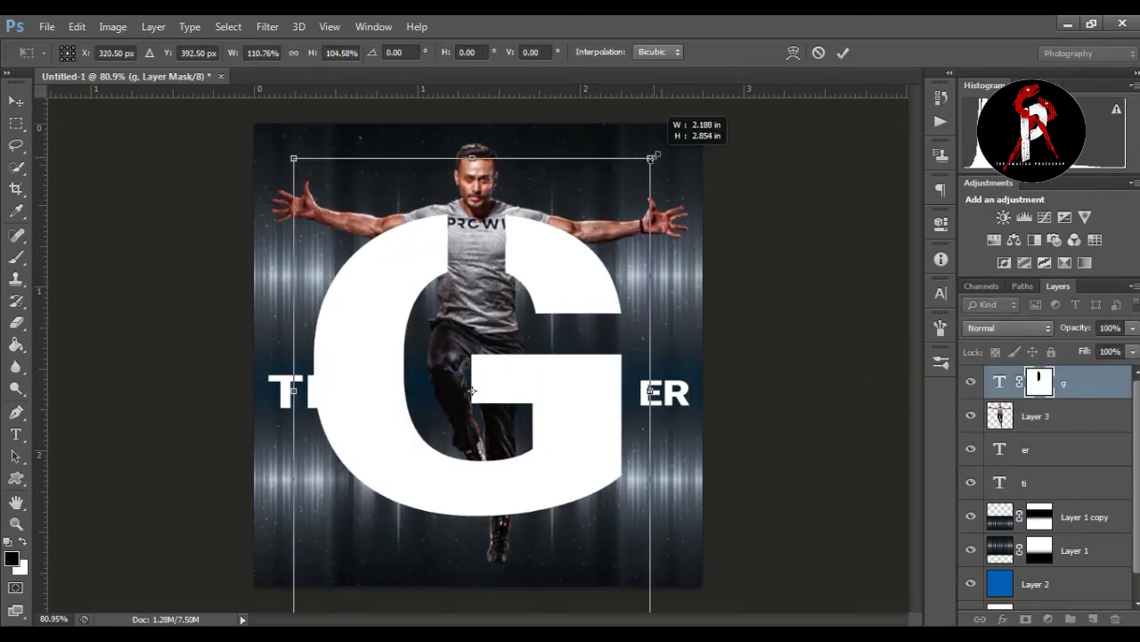
left_click_drag(294, 392, 309, 392)
left_click_drag(475, 317, 476, 319)
key("Return")
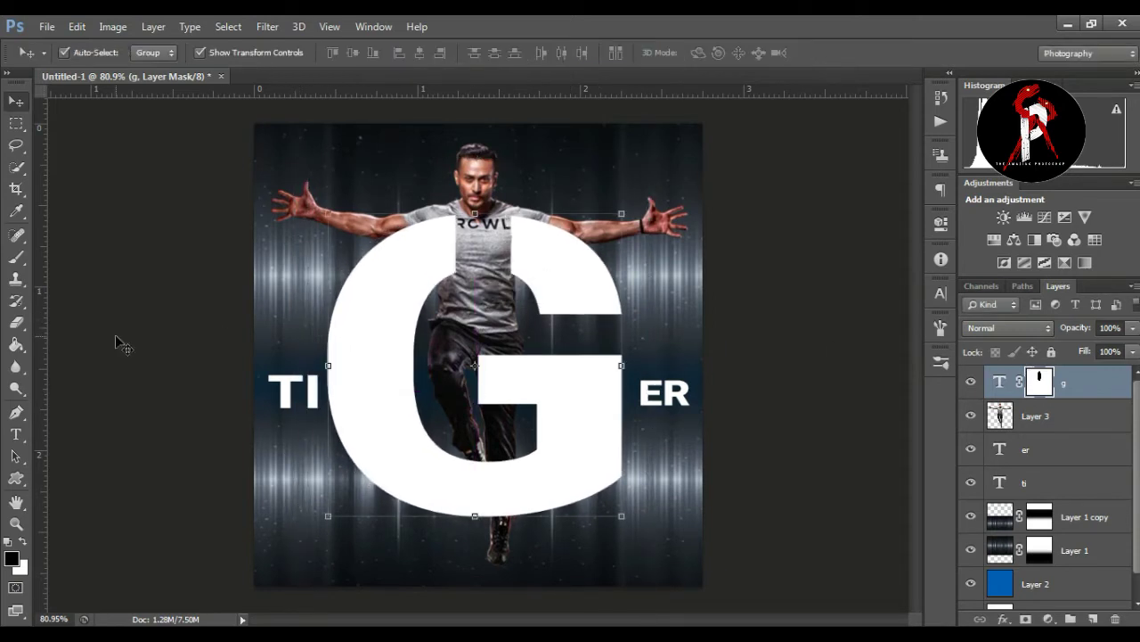
Paint the G mask to reveal the shirt lettering, arm and left shoulder, restoring the G's top-left edge.
right_click(17, 257)
left_click(80, 256)
mouse_move(440, 211)
left_mouse_down()
mouse_move(449, 280)
mouse_move(519, 205)
left_mouse_up()
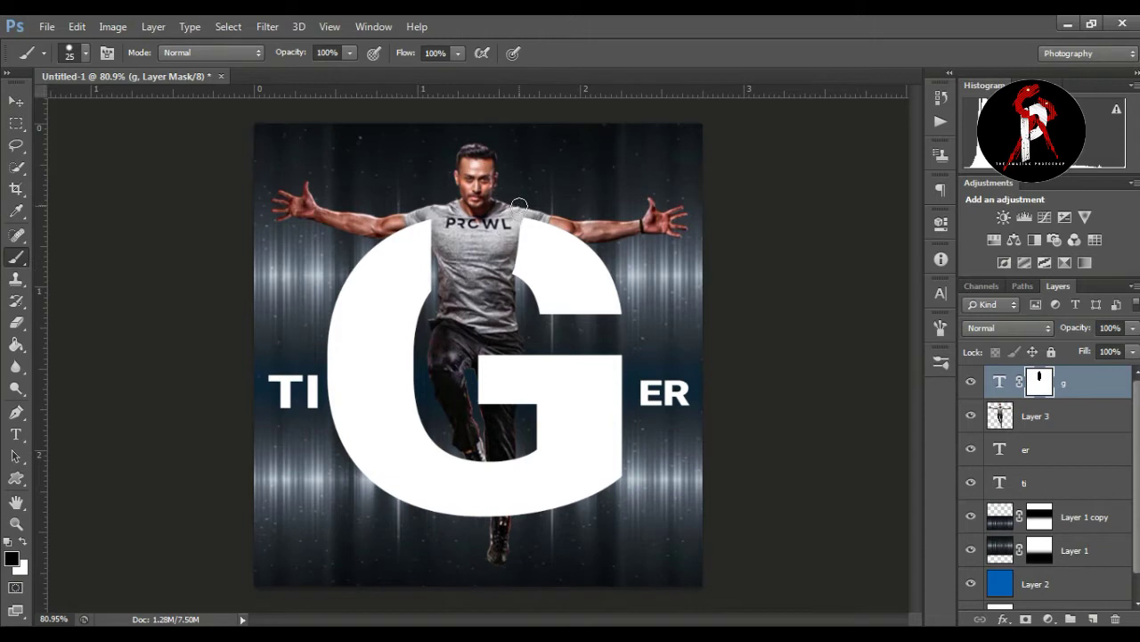
left_click_drag(594, 230, 527, 224)
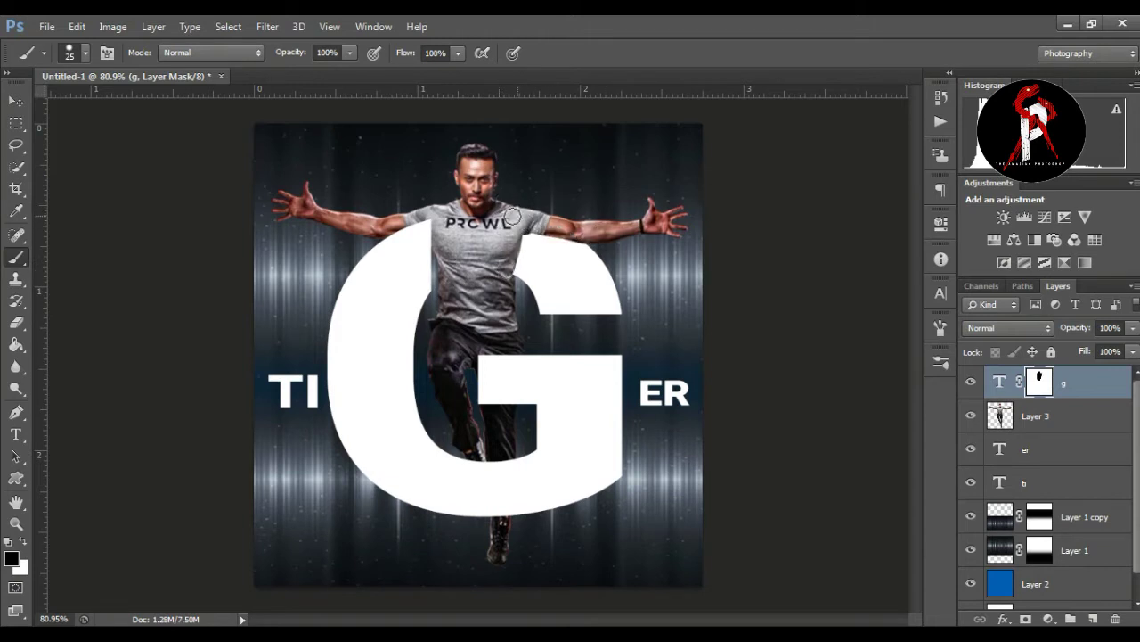
left_click_drag(406, 224, 411, 223)
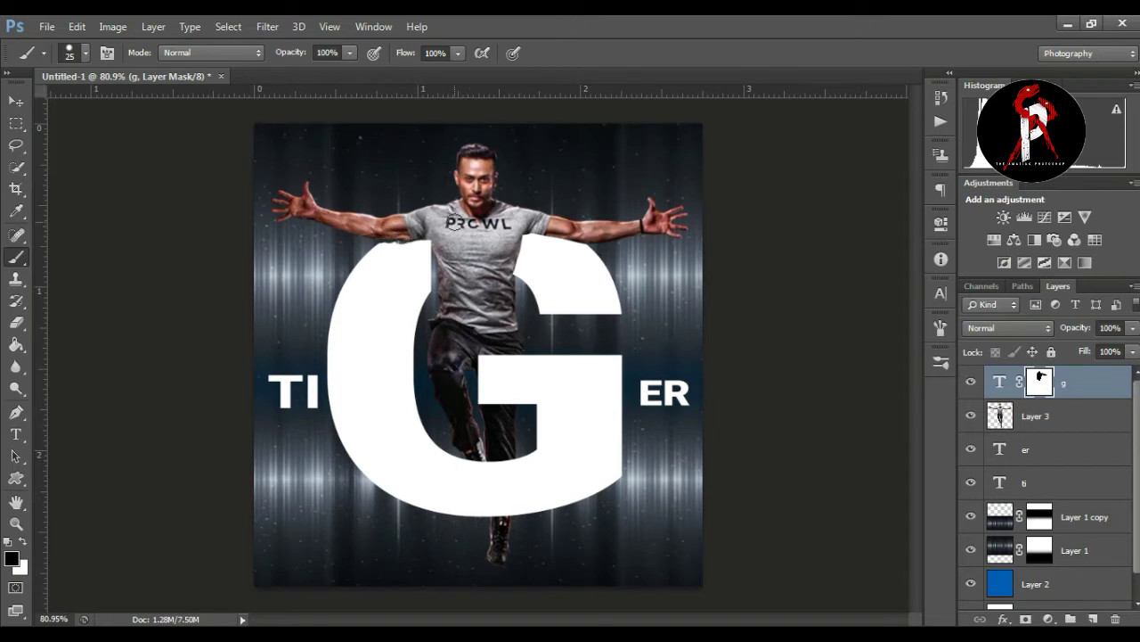
key("x")
mouse_move(433, 230)
left_mouse_down()
mouse_move(440, 283)
mouse_move(392, 239)
mouse_move(342, 226)
left_mouse_up()
left_click(22, 541)
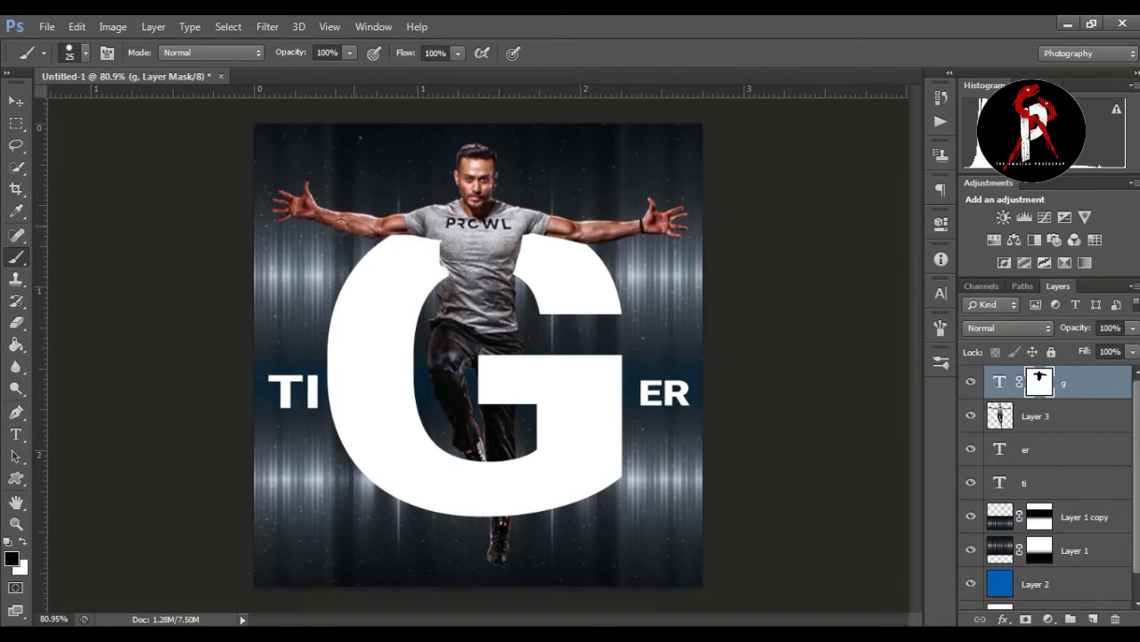
left_click_drag(424, 230, 451, 271)
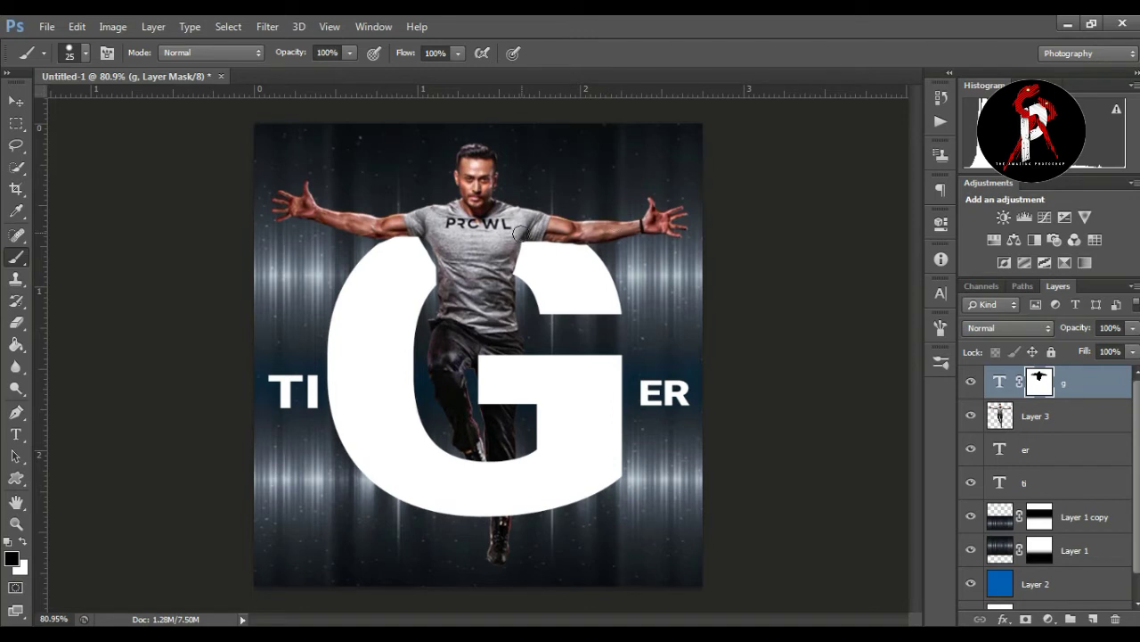
left_click(22, 541)
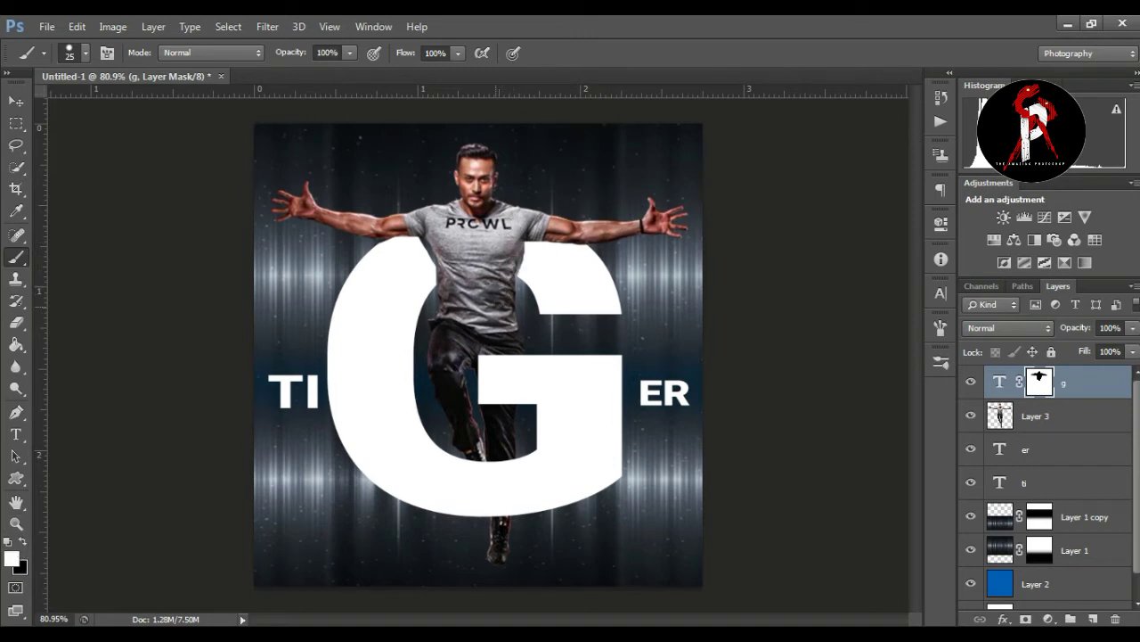
left_click(22, 541)
Zoom in on the man's shirt and lower the G layer's opacity to 46%.
key("z")
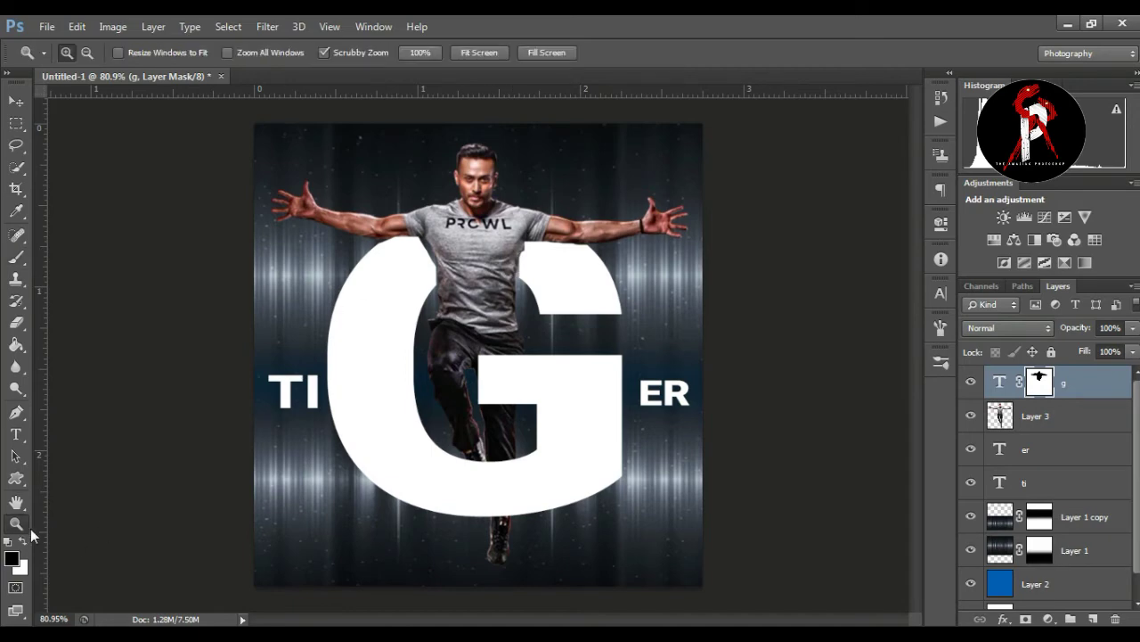
left_click(497, 227)
left_click_drag(386, 374, 401, 375)
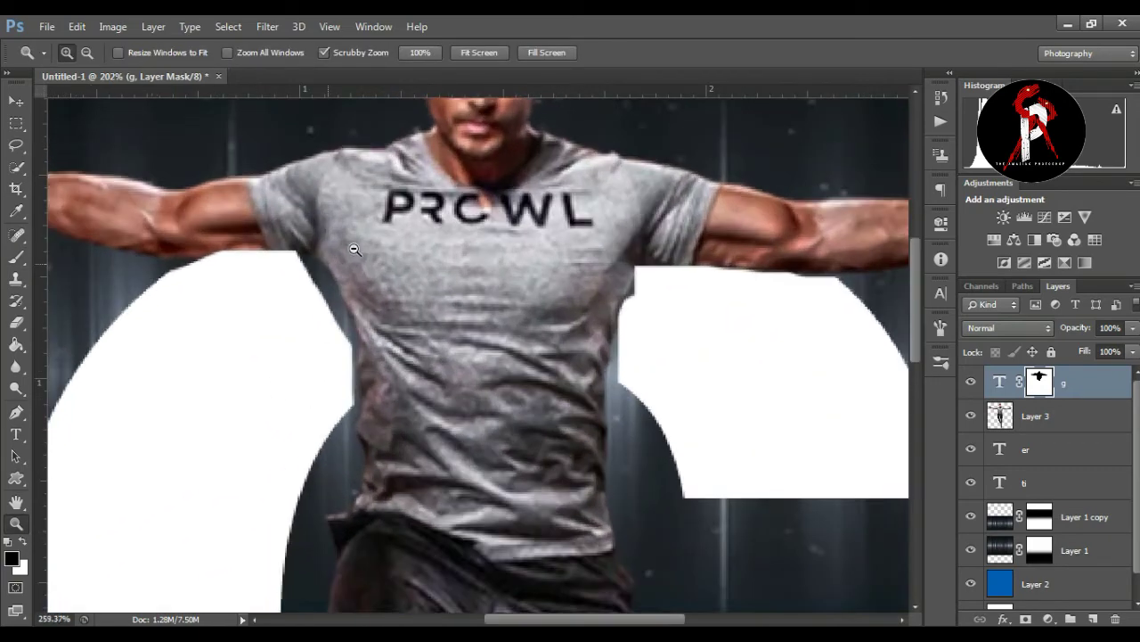
left_click(1133, 327)
left_click_drag(1130, 349, 1087, 349)
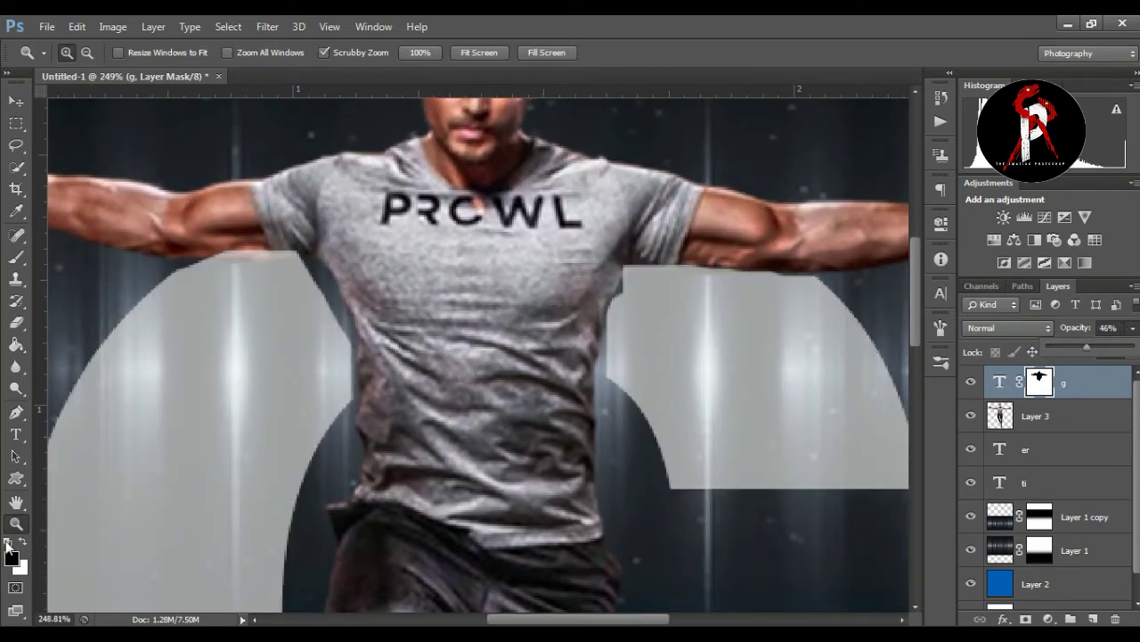
Refine the G mask with black and white brush strokes around the armpit, shirt edges and arm.
right_click(16, 257)
left_click(89, 253)
left_click_drag(235, 244, 245, 239)
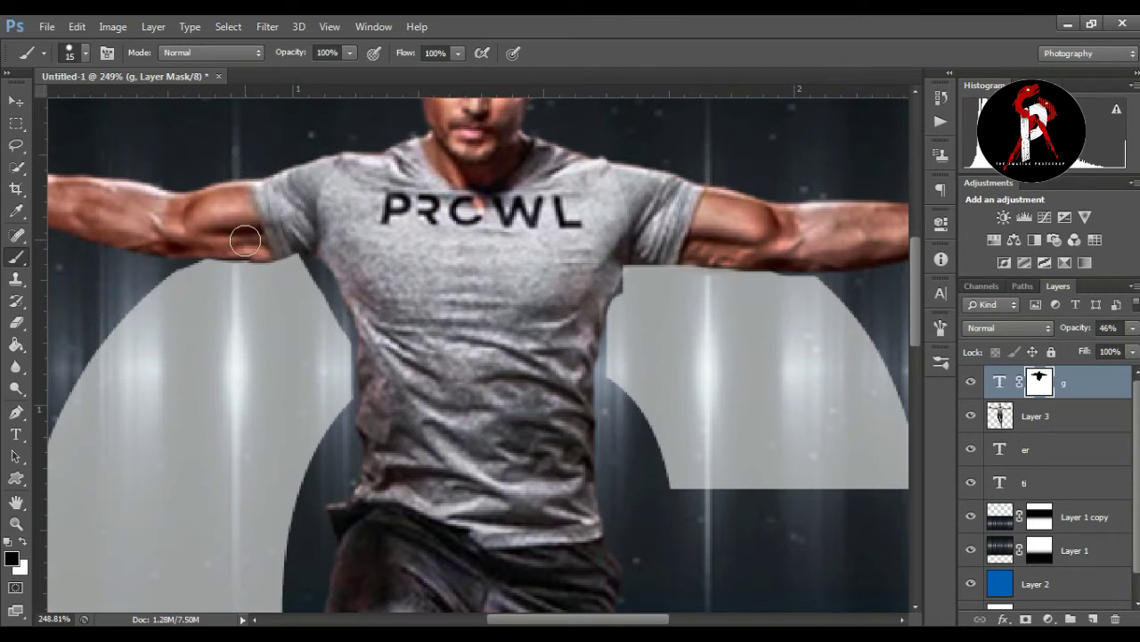
left_click(22, 543)
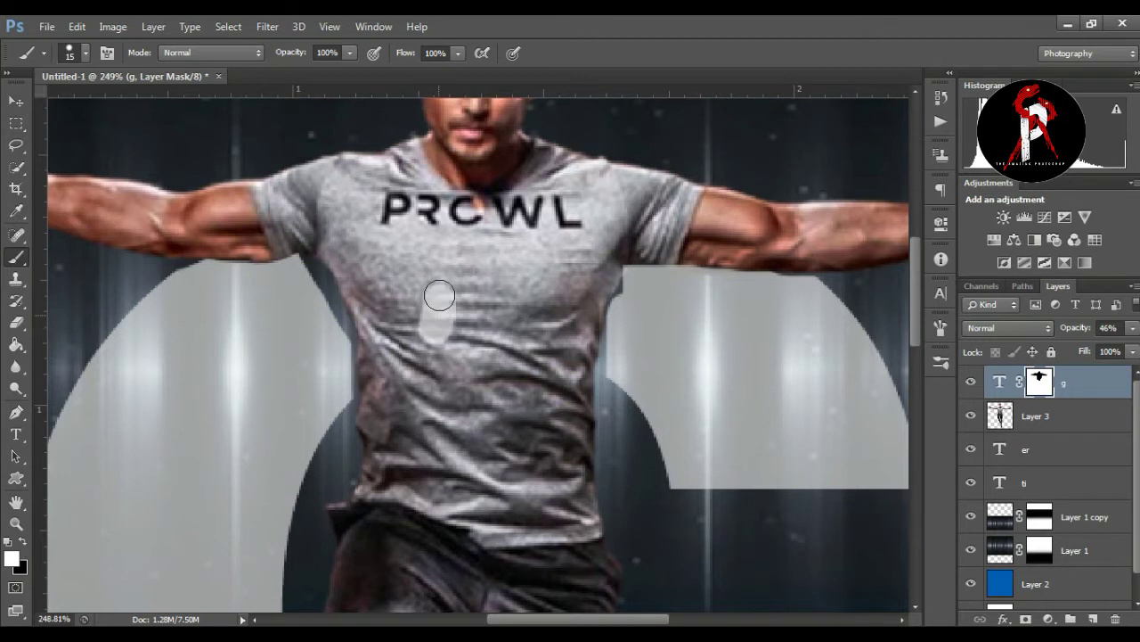
mouse_move(352, 326)
left_mouse_down()
mouse_move(342, 381)
mouse_move(335, 330)
left_mouse_up()
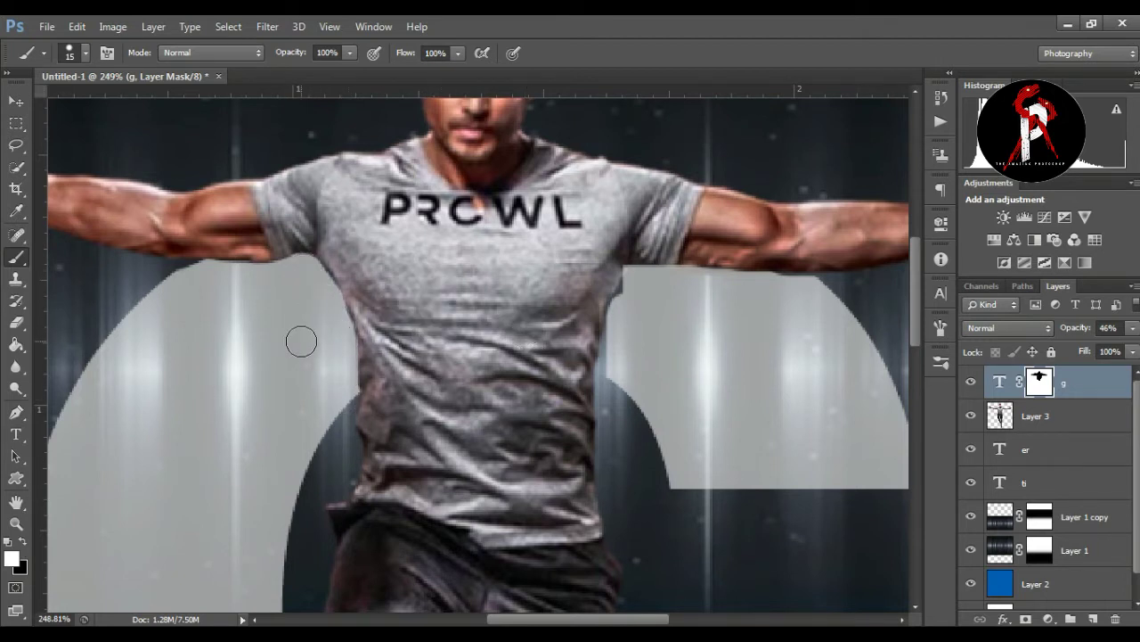
left_click_drag(634, 281, 614, 361)
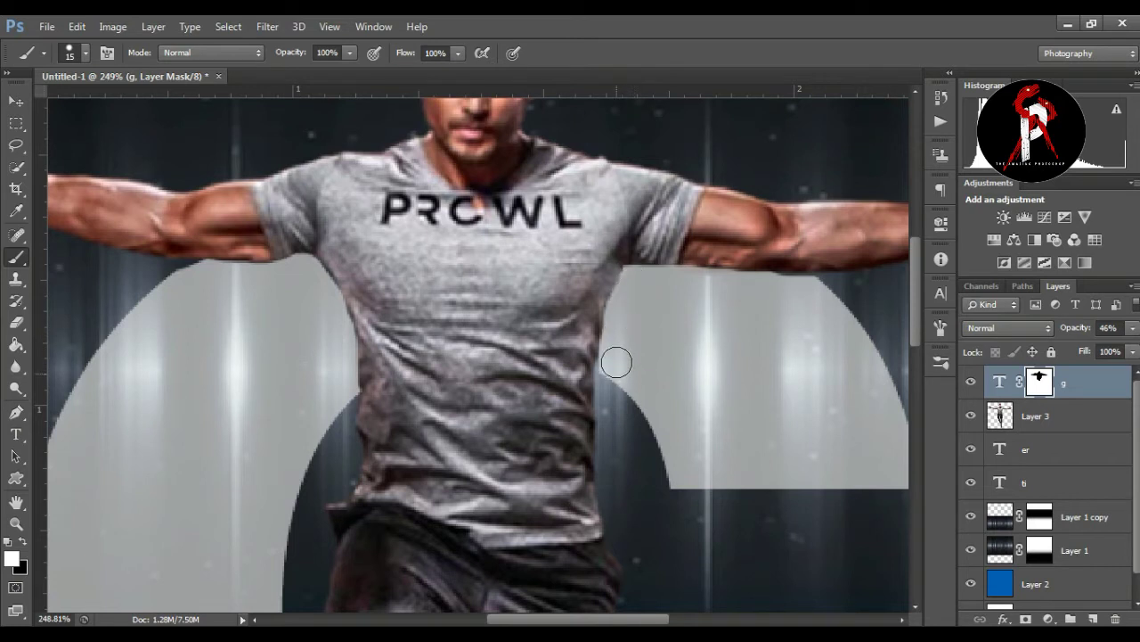
left_click(23, 539)
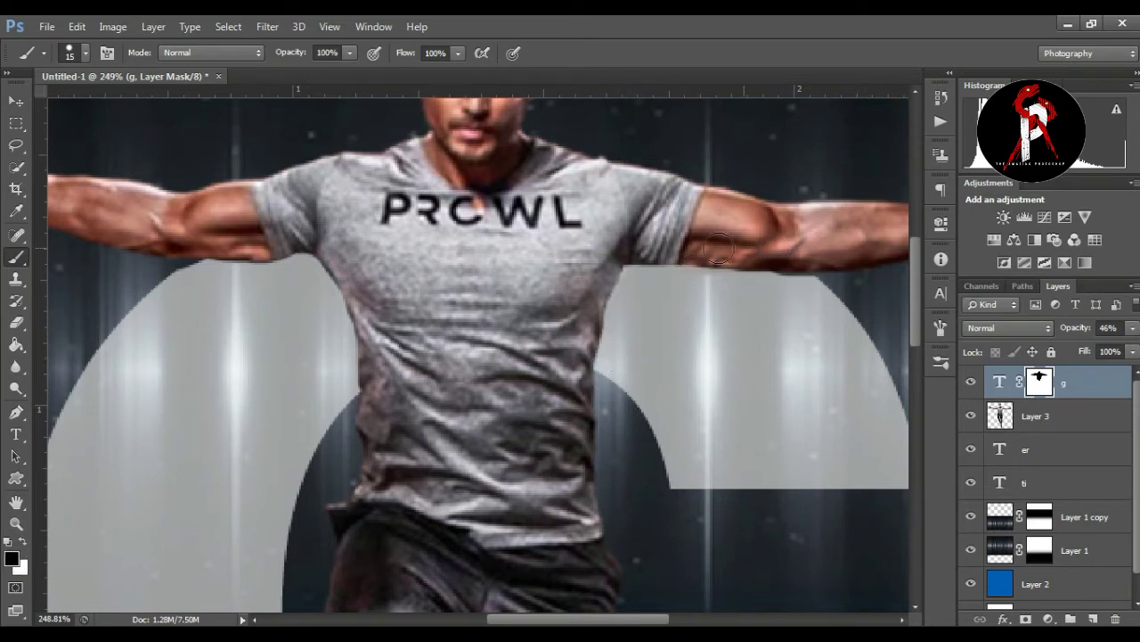
left_click_drag(719, 249, 697, 253)
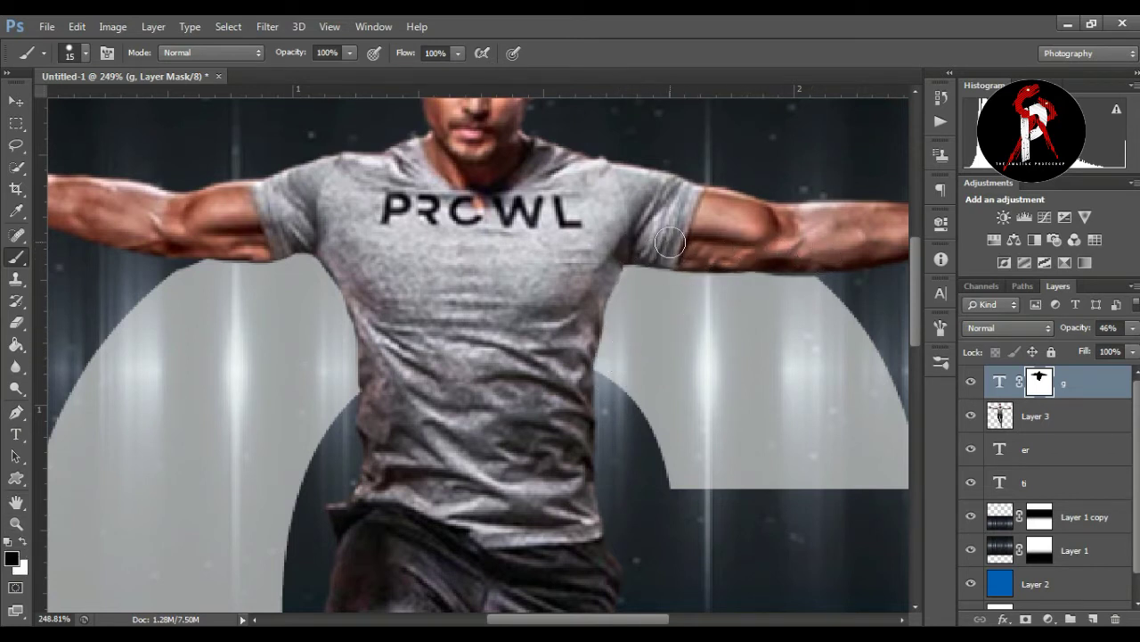
key("x")
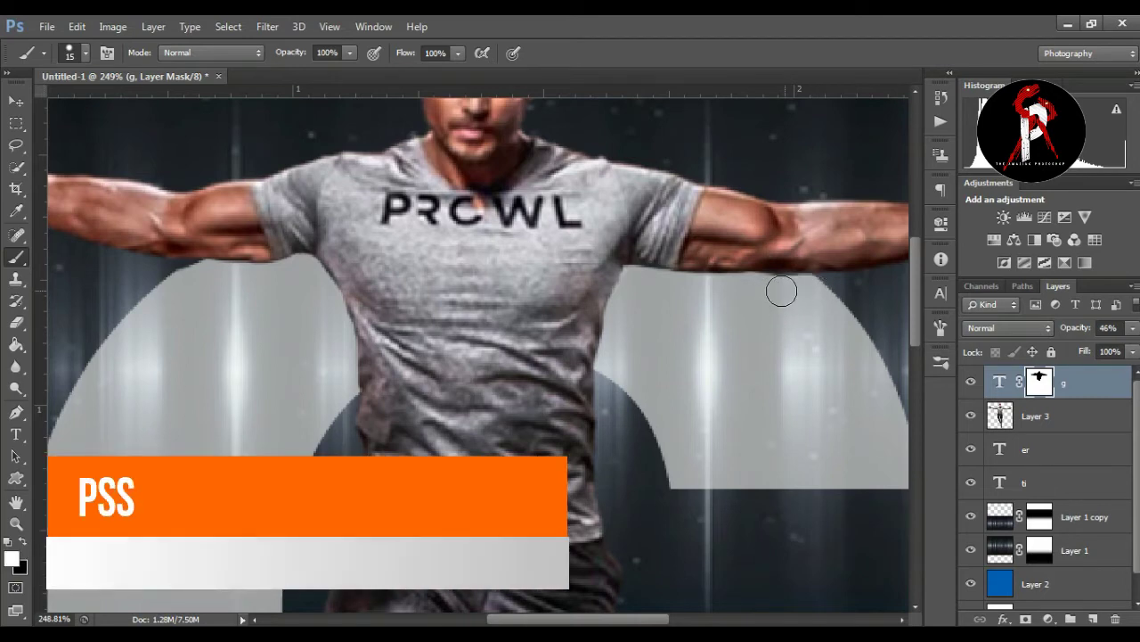
Zoom out to the whole poster and restore the G to 100% opacity.
key("z")
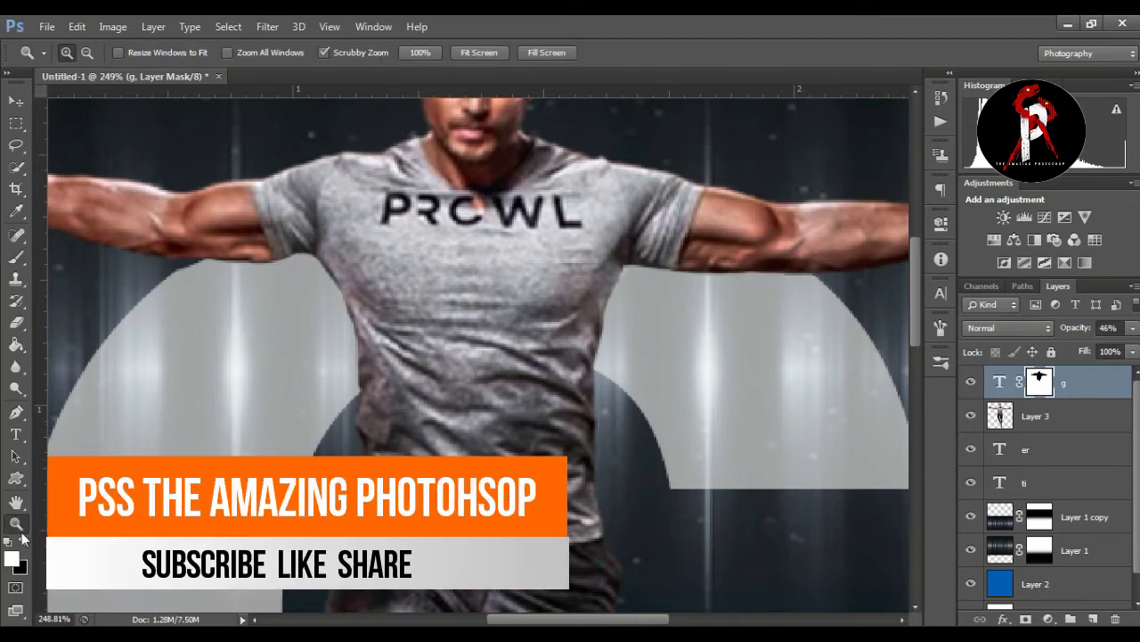
mouse_move(463, 338)
left_mouse_down()
mouse_move(552, 235)
mouse_move(566, 235)
left_mouse_up()
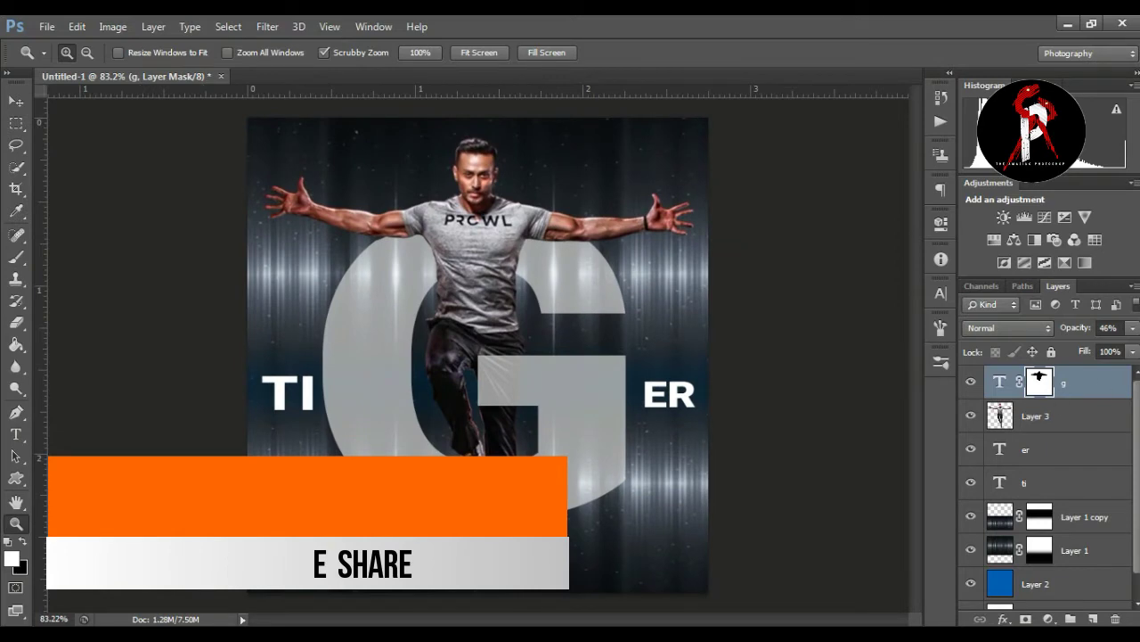
key("0")
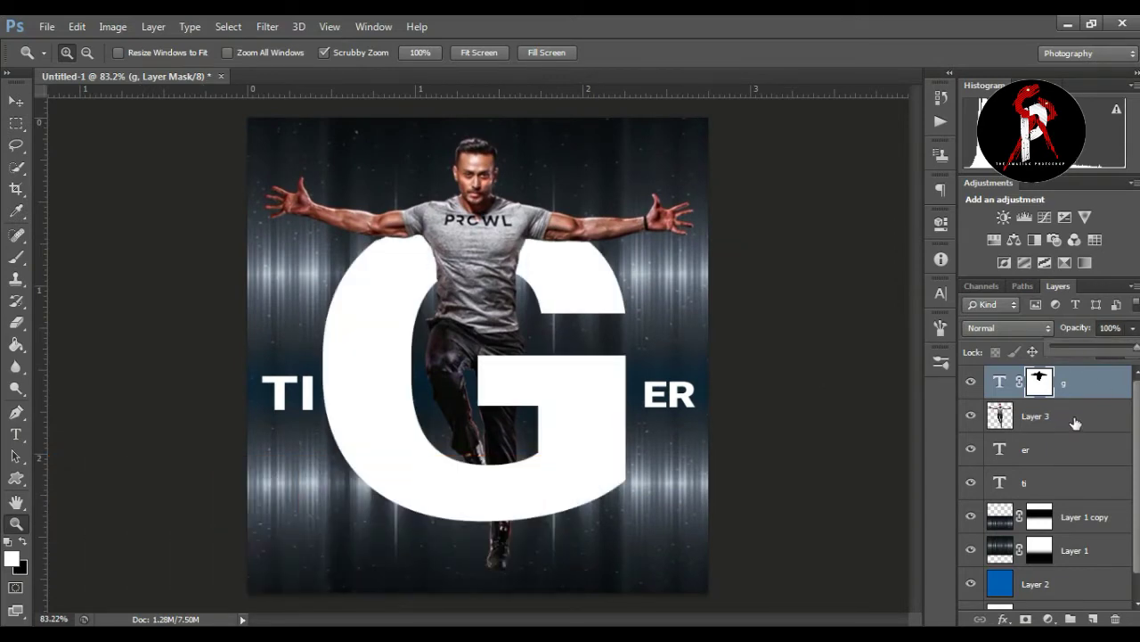
Add Layer 4 above the man's Layer 3 and fill it with blue #00b4ff.
left_click(1076, 424)
left_click(1094, 619)
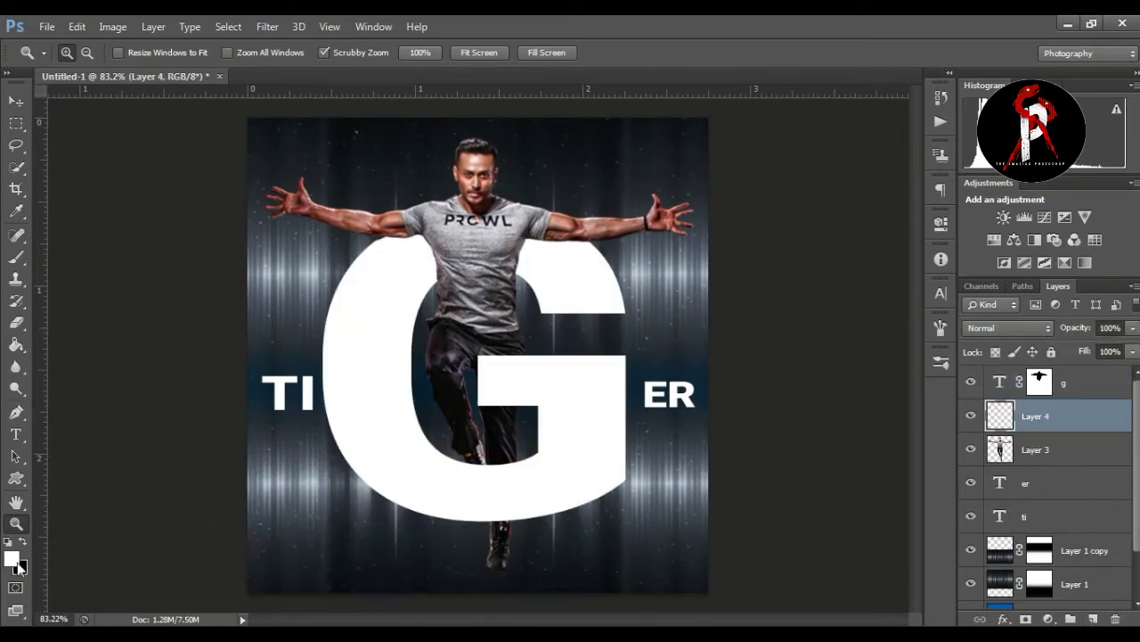
left_click(11, 558)
type("00b4ff")
left_click(1124, 118)
right_click(16, 344)
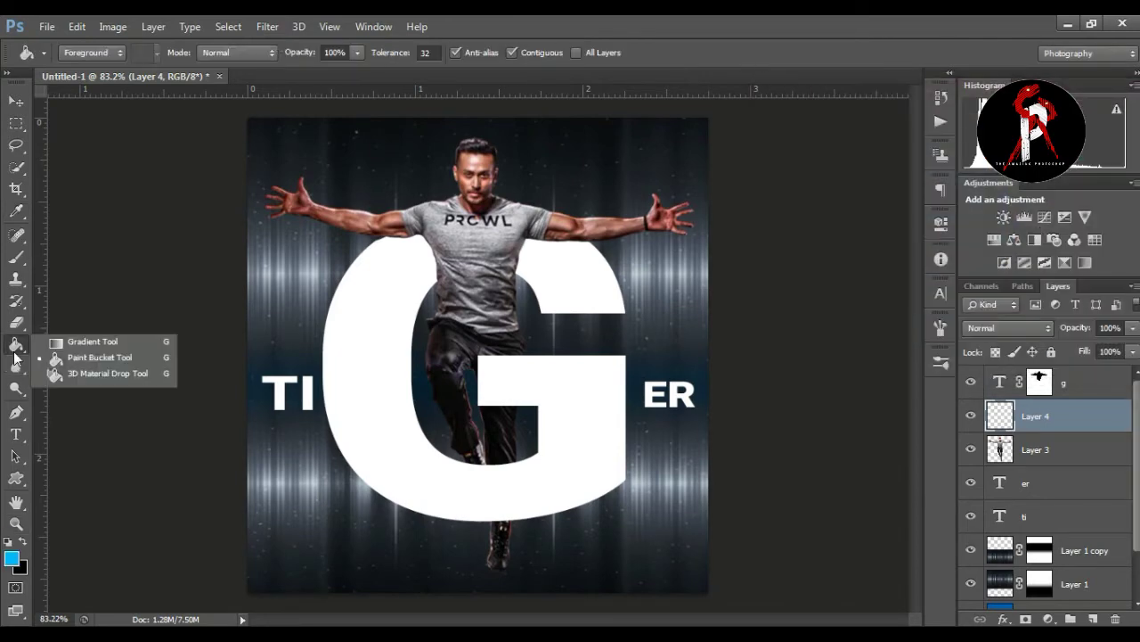
left_click(89, 356)
left_click(487, 329)
Clip Layer 4 to the man and set its blend mode to Subtract, turning him red.
key("v")
right_click(1036, 416)
left_click(764, 307)
left_click(1009, 328)
left_click(1007, 247)
key("Down")
key("Down")
key("Down")
key("Down")
key("Down")
key("Down")
key("Down")
key("Down")
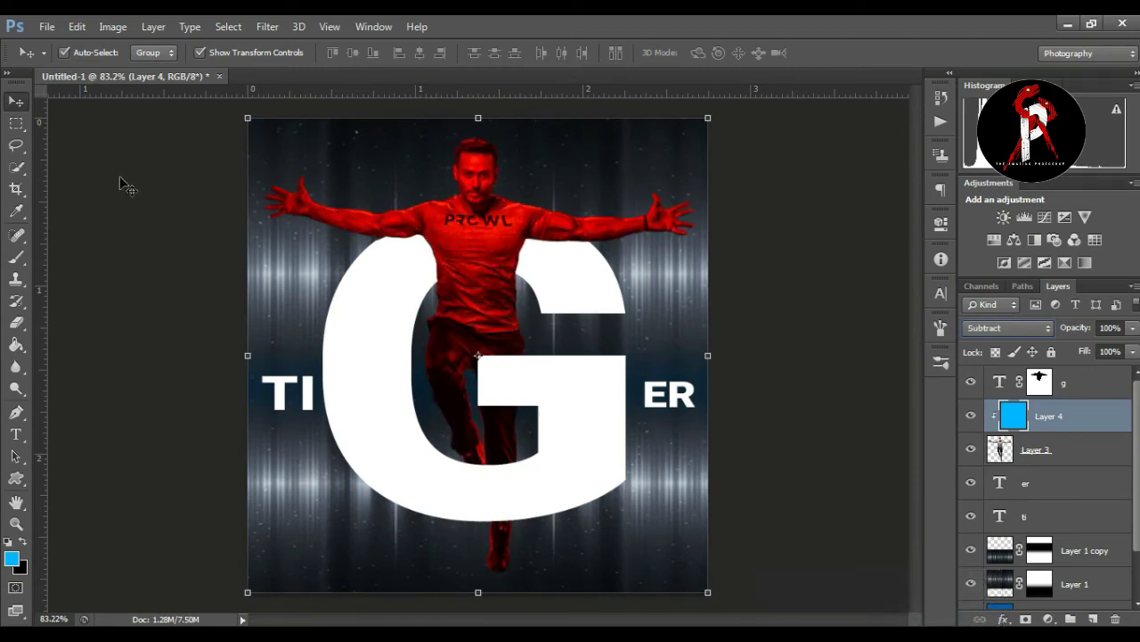
left_click(123, 184)
left_click(1049, 416)
left_click(1008, 328)
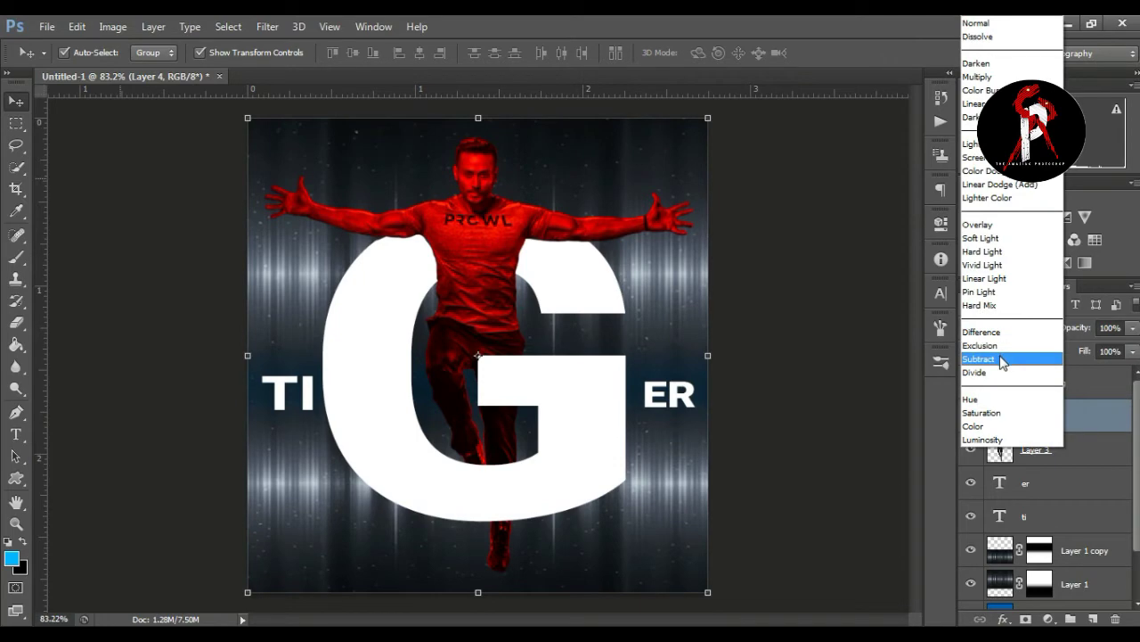
left_click(989, 359)
left_click(827, 373)
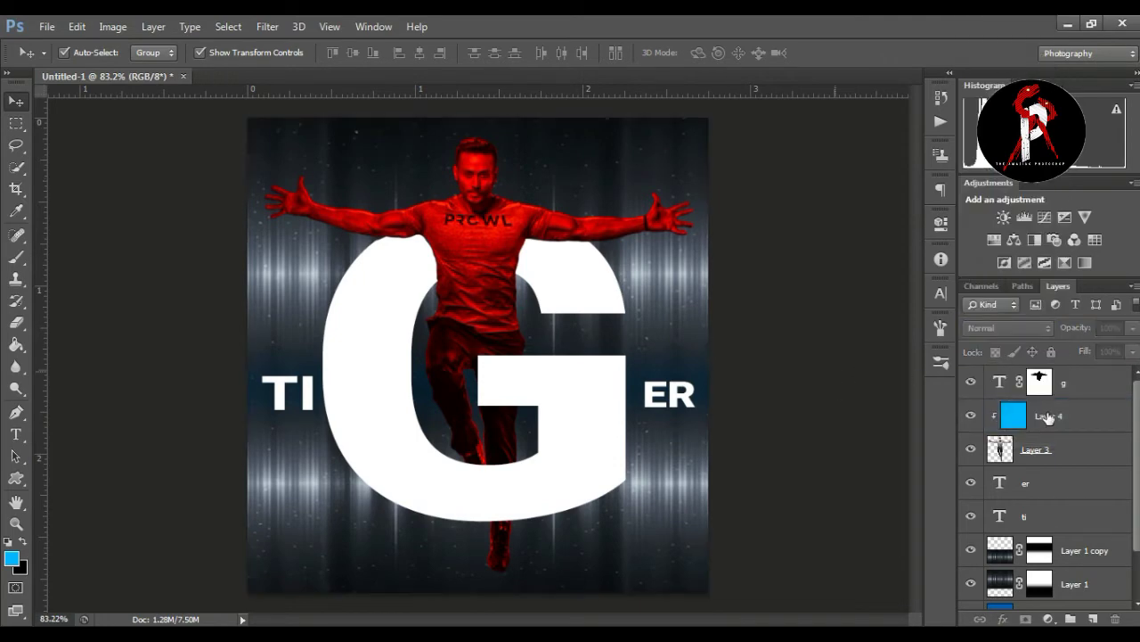
left_click(999, 386)
left_click(941, 293)
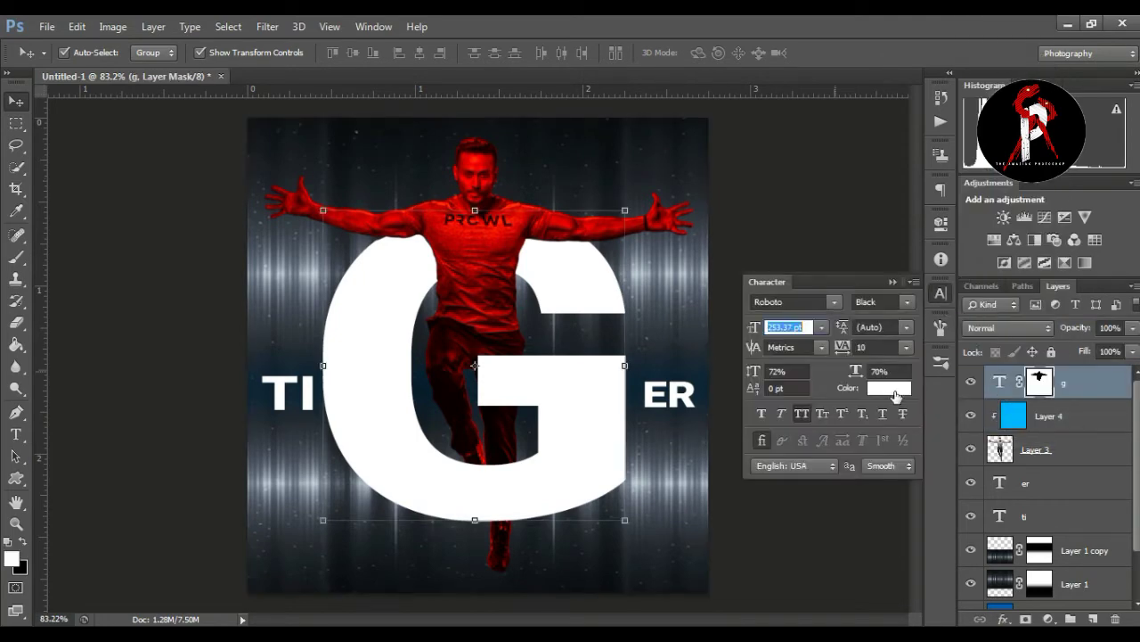
Set the G's text colour to black #000000.
left_click(896, 389)
type("000000")
left_click(1124, 120)
left_click(941, 292)
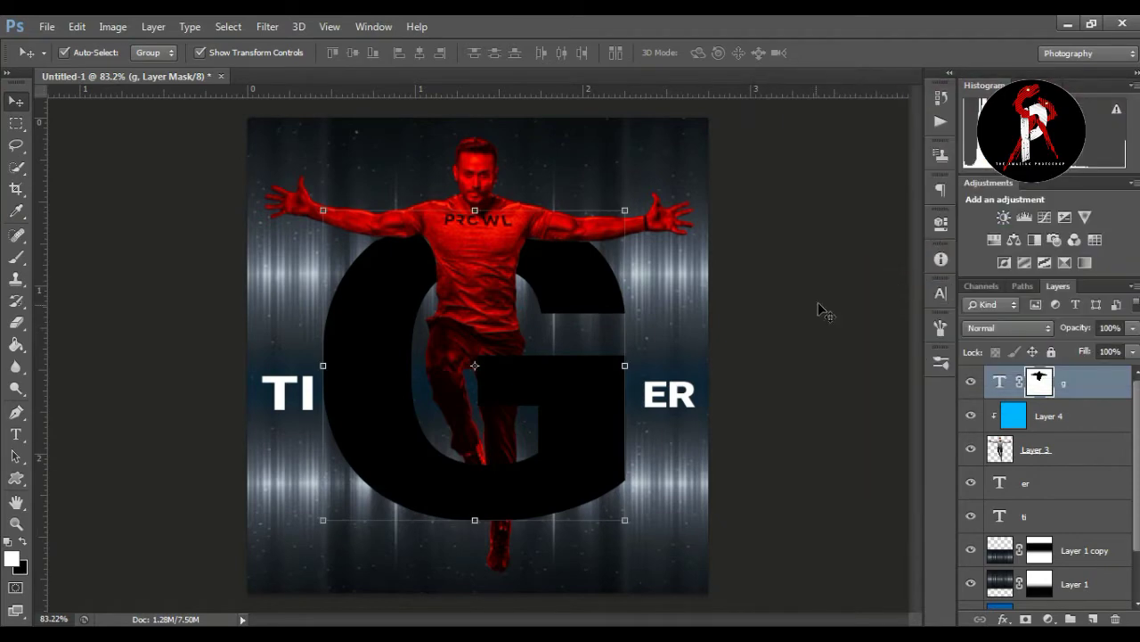
Try a blue copy of Layer 4 clipped to the G with Subtract and other blend modes, then delete it.
left_click(1087, 415)
left_click_drag(1090, 415, 1083, 382)
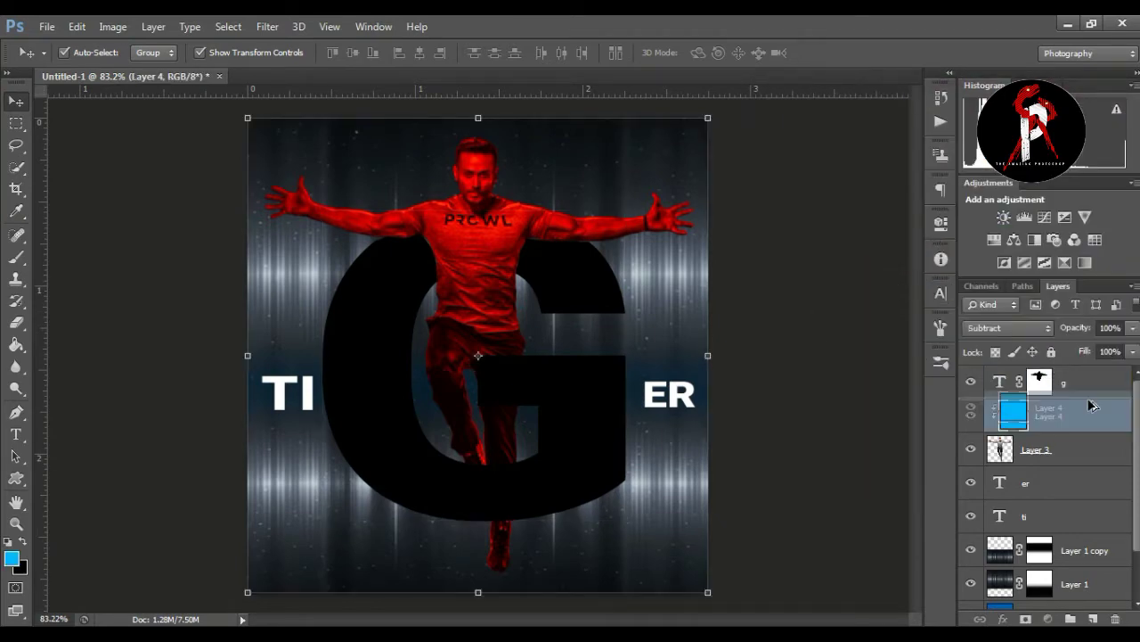
right_click(1080, 383)
left_click(828, 306)
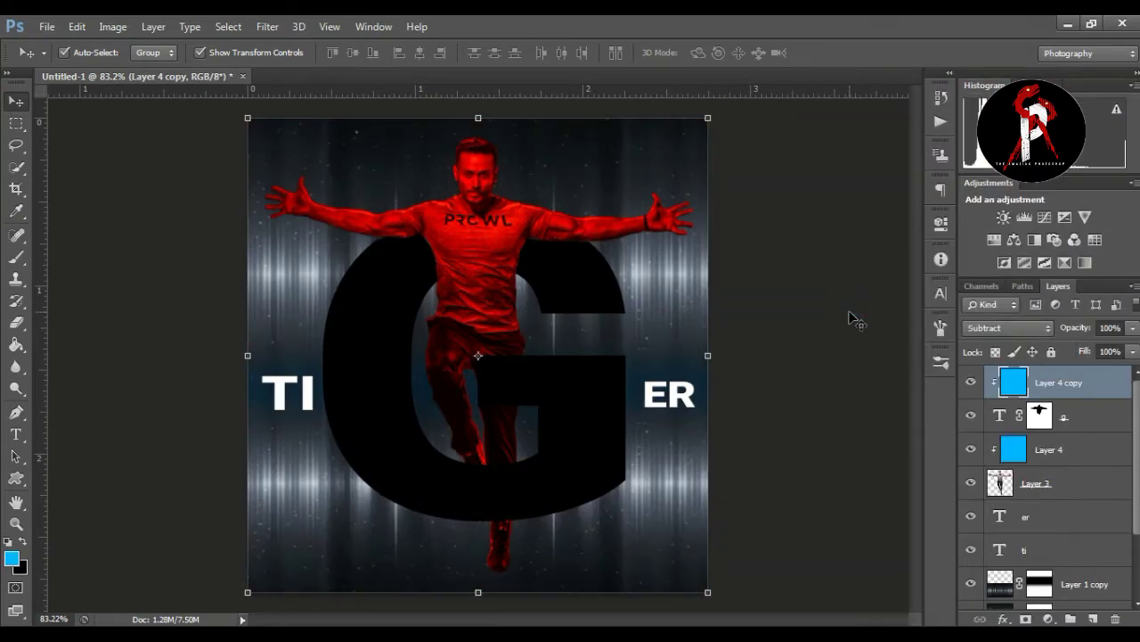
left_click(1007, 328)
left_click(996, 359)
key("shift+minus")
key("shift+minus")
key("shift+minus")
key("shift+minus")
key("shift+minus")
key("shift+minus")
key("shift+minus")
key("shift+minus")
key("shift+minus")
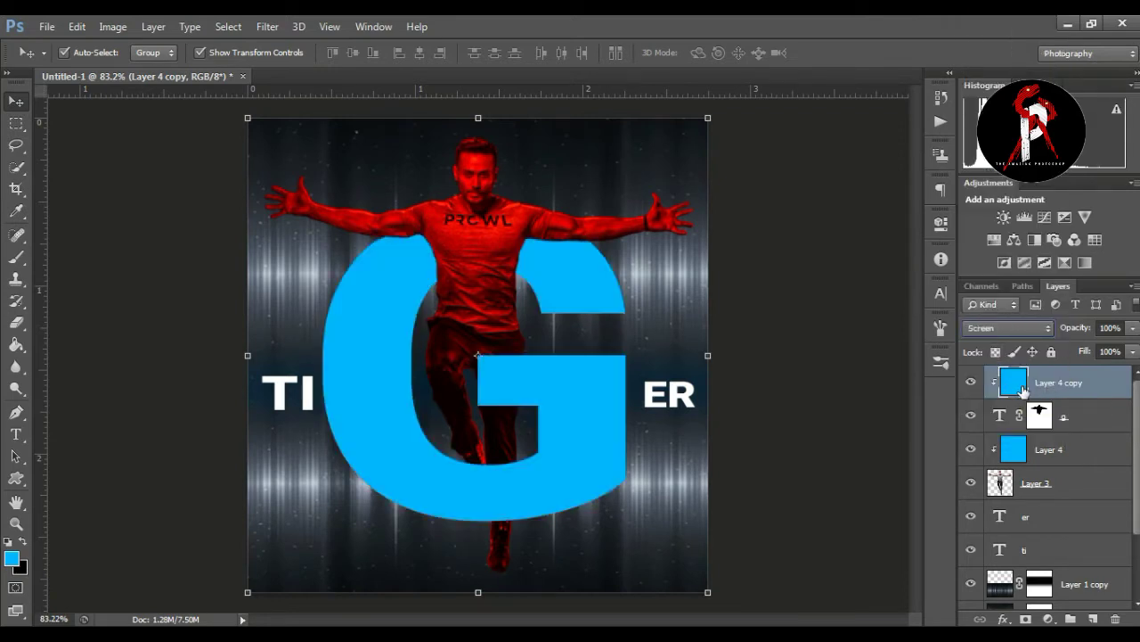
key("shift+minus")
key("shift+minus")
key("shift+minus")
key("shift+minus")
key("shift+minus")
key("Delete")
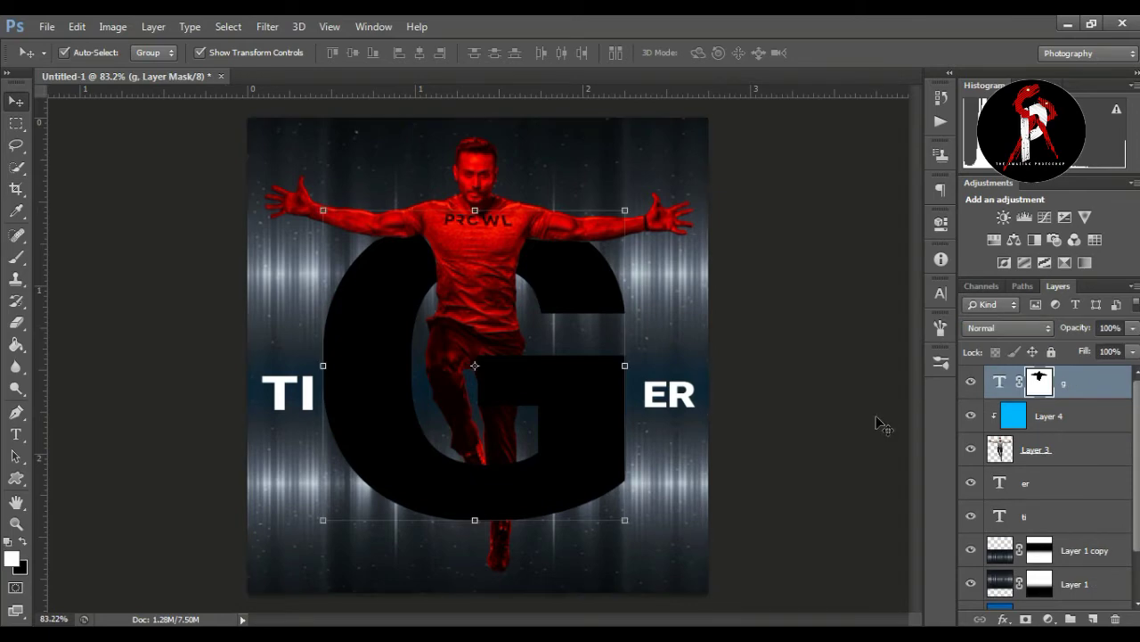
left_click(876, 423)
left_click(1052, 449)
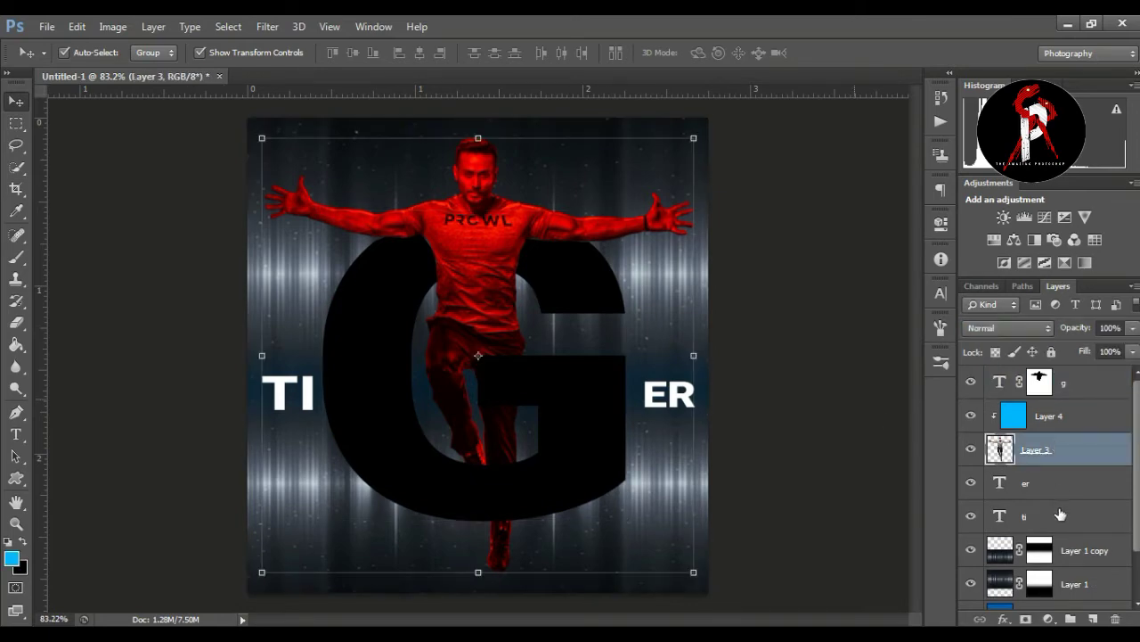
Add Layer 5 clipped to the man and prepare a white 30 px brush on it.
left_click(1093, 618)
left_click(16, 523)
left_click(971, 416)
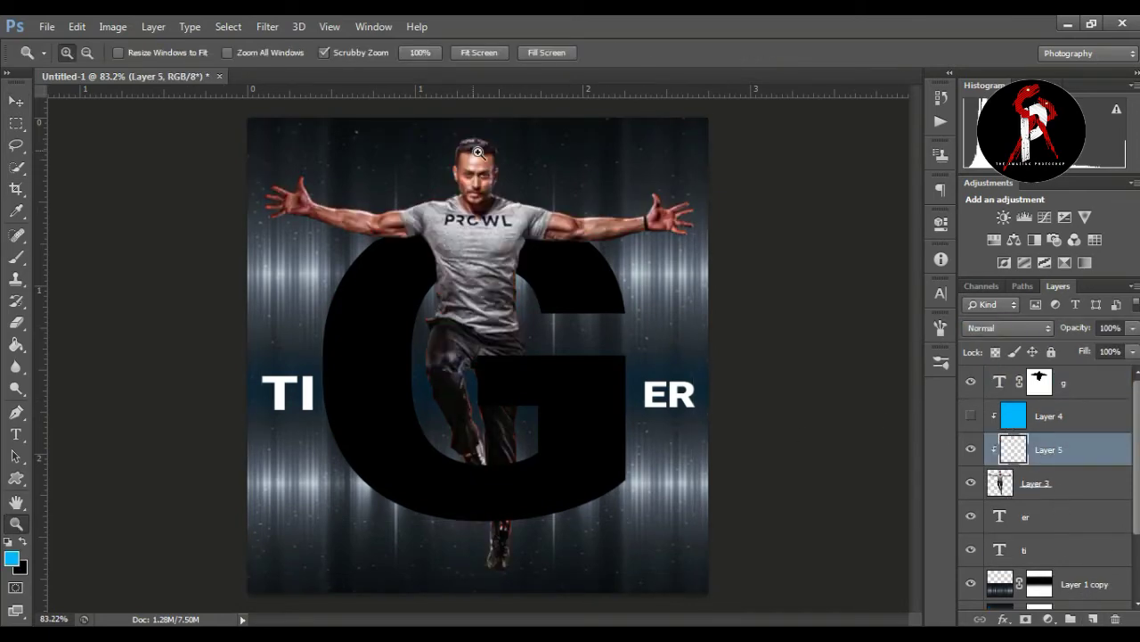
left_click_drag(499, 152, 837, 185)
scroll(535, 357, "right", 5)
right_click(17, 257)
left_click(88, 254)
left_click(11, 557)
key("Return")
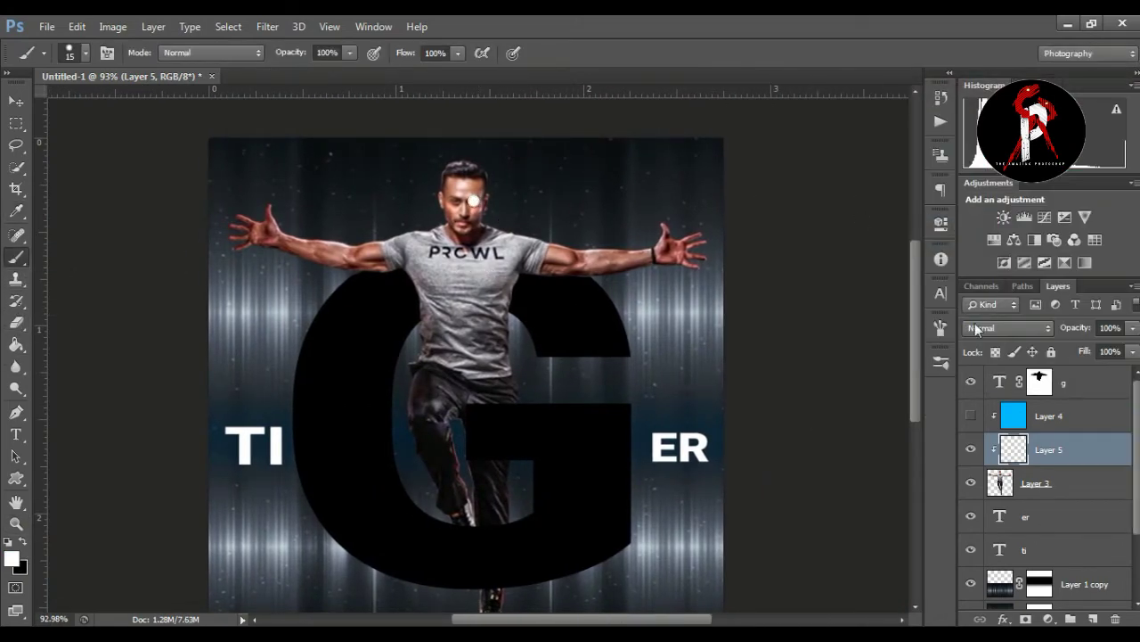
left_click(941, 327)
left_click(769, 188)
left_click(941, 327)
Blend Layer 5 as Overlay at 78% opacity and show the red tint again.
left_click(1009, 328)
left_click(990, 278)
left_click_drag(1131, 328, 1112, 350)
left_click(972, 415)
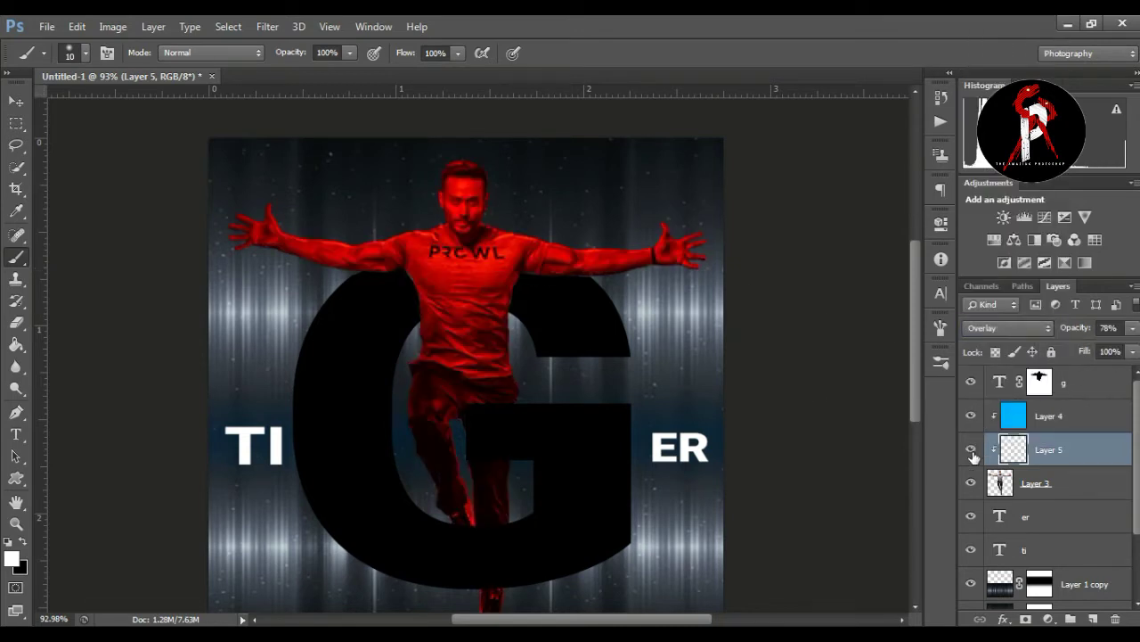
left_click(16, 523)
left_click_drag(452, 356, 639, 323)
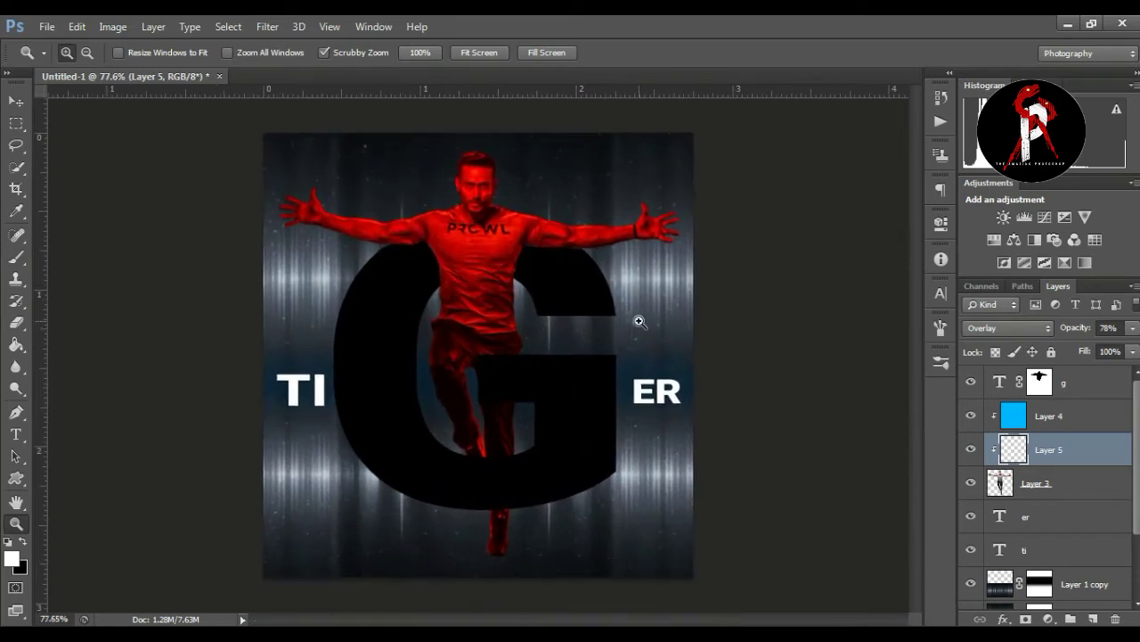
left_click(16, 98)
left_click(553, 410)
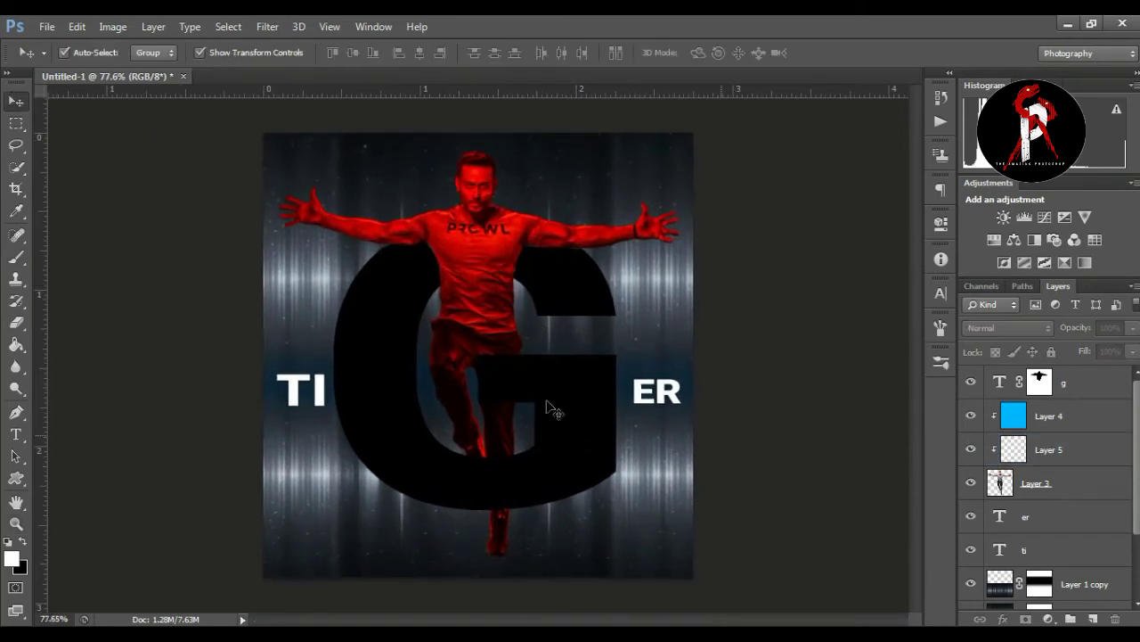
Add Layer 6 clipped to the man, with a black brush ready.
left_click(1083, 497)
left_click(1093, 618)
left_click(16, 257)
left_click(77, 255)
left_click(22, 541)
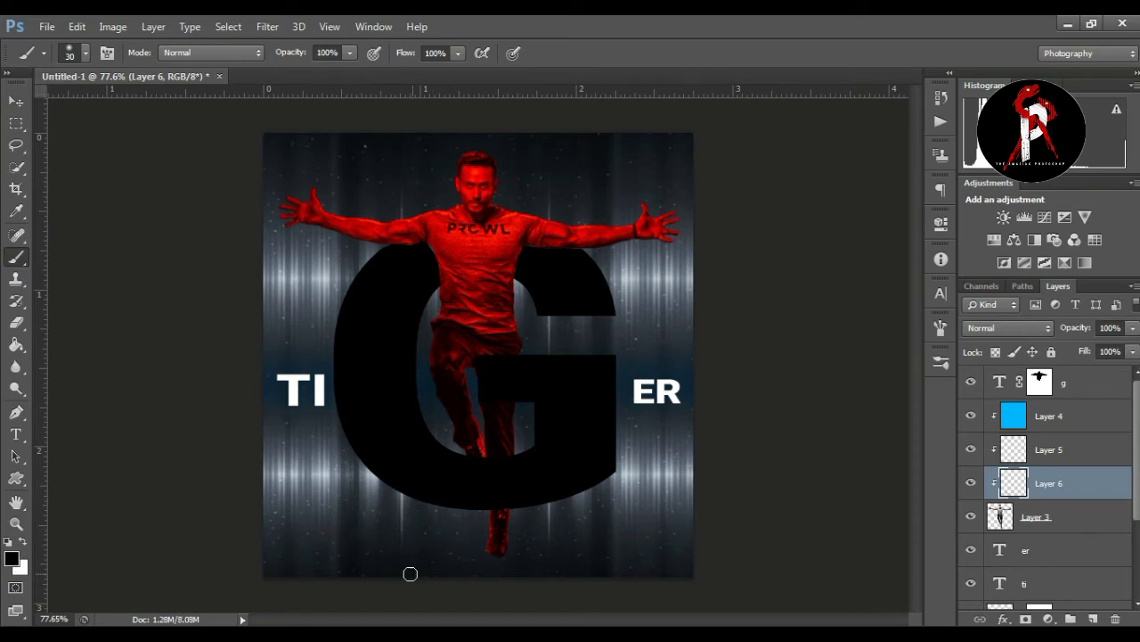
Move Layer 6 above Layer 4 and stretch its dark dab into a flat 65%-opacity shadow under the feet.
left_click_drag(1054, 483, 1064, 415)
right_click(1064, 415)
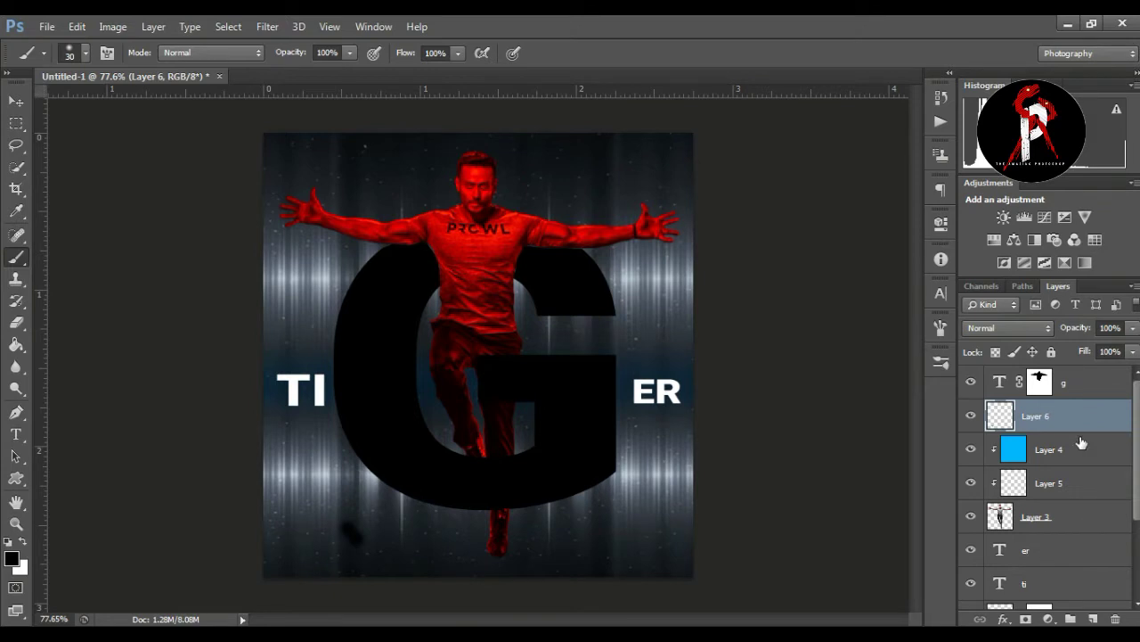
left_click(309, 533)
left_click(15, 101)
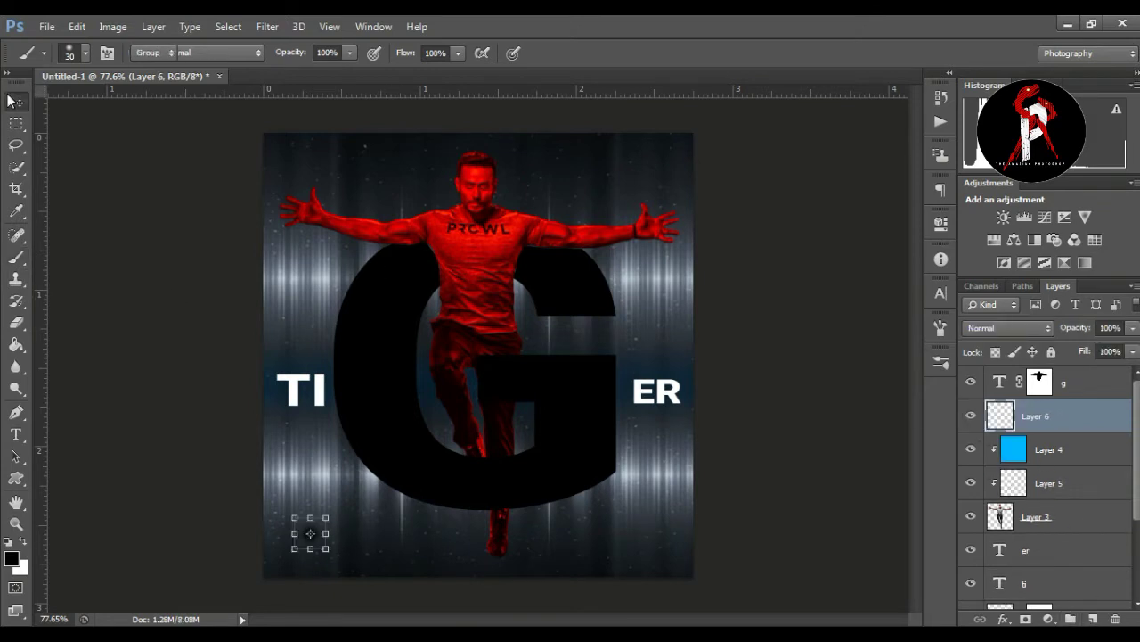
key("ctrl+t")
left_click_drag(332, 547, 519, 544)
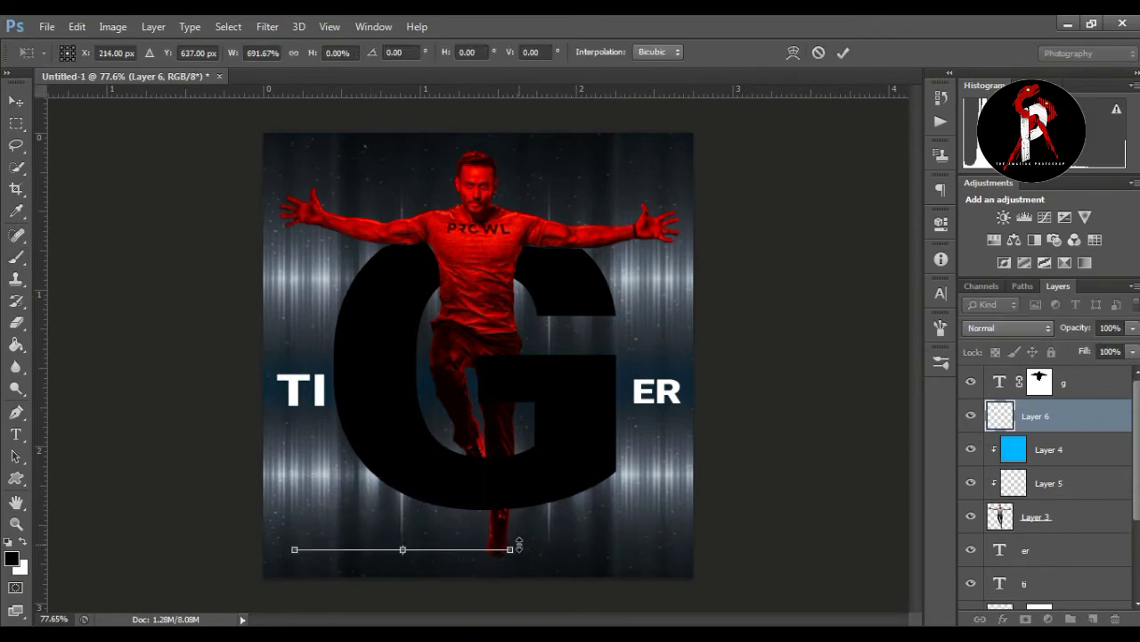
left_click(819, 51)
key("ctrl+t")
left_click_drag(326, 533, 540, 546)
key("Return")
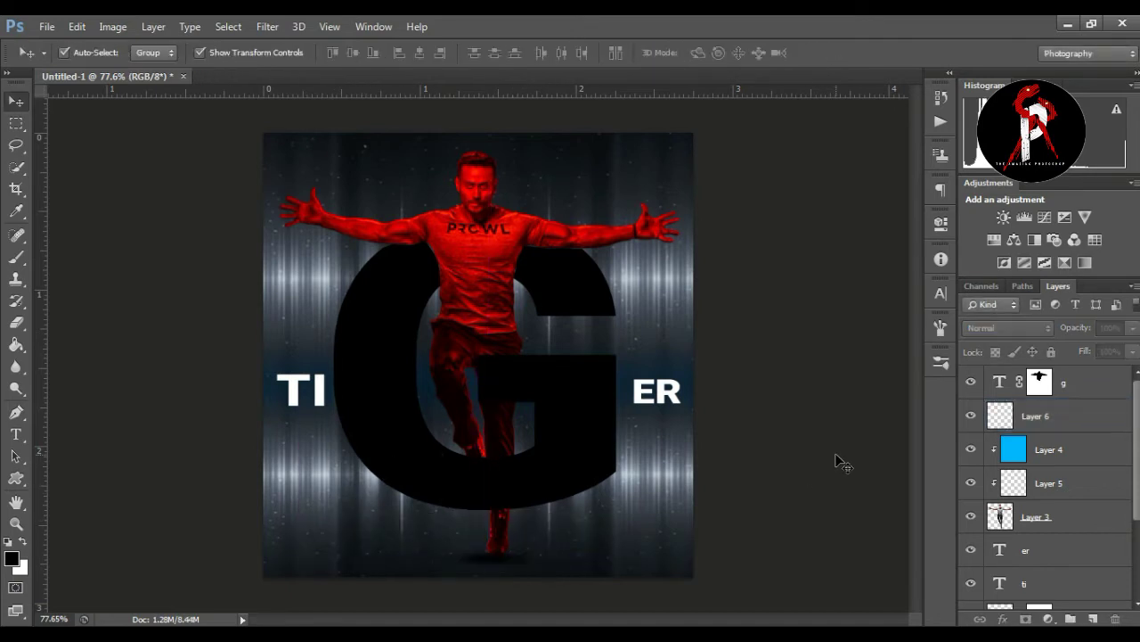
key("6")
key("5")
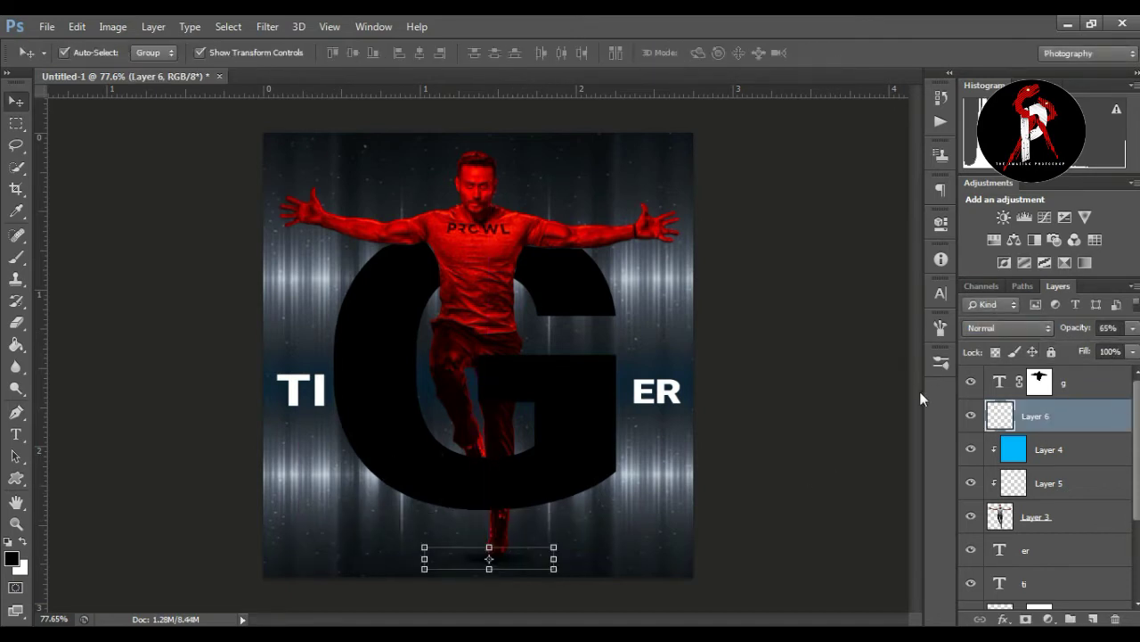
left_click(871, 393)
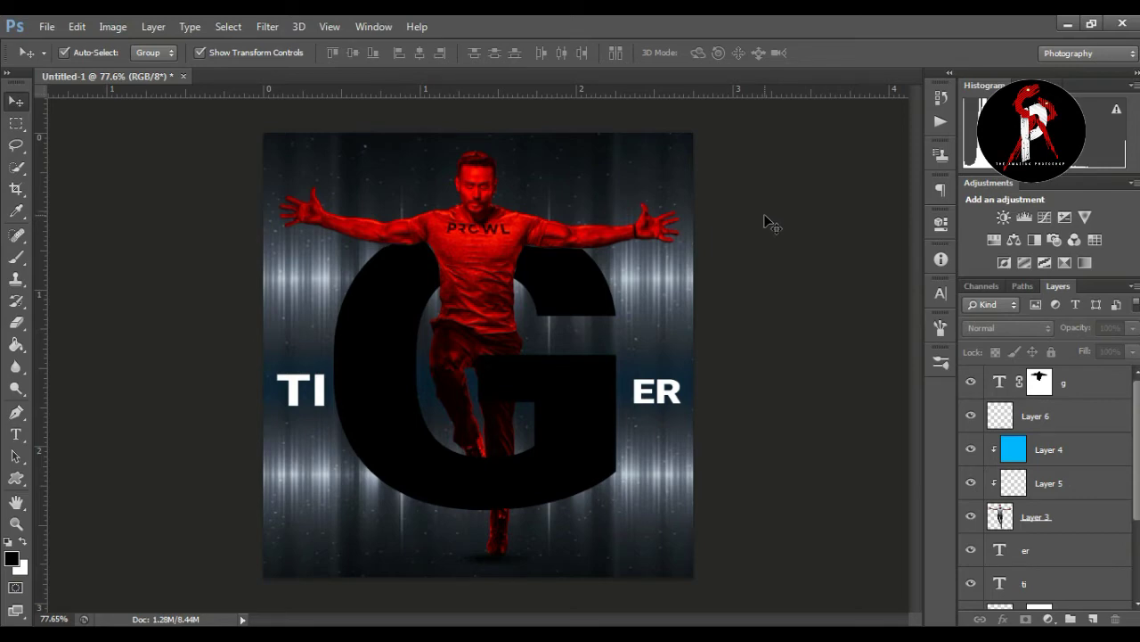
Paste the particle texture as a new layer and move it down over the G.
key("ctrl+v")
key("ctrl+t")
left_click_drag(566, 406, 565, 443)
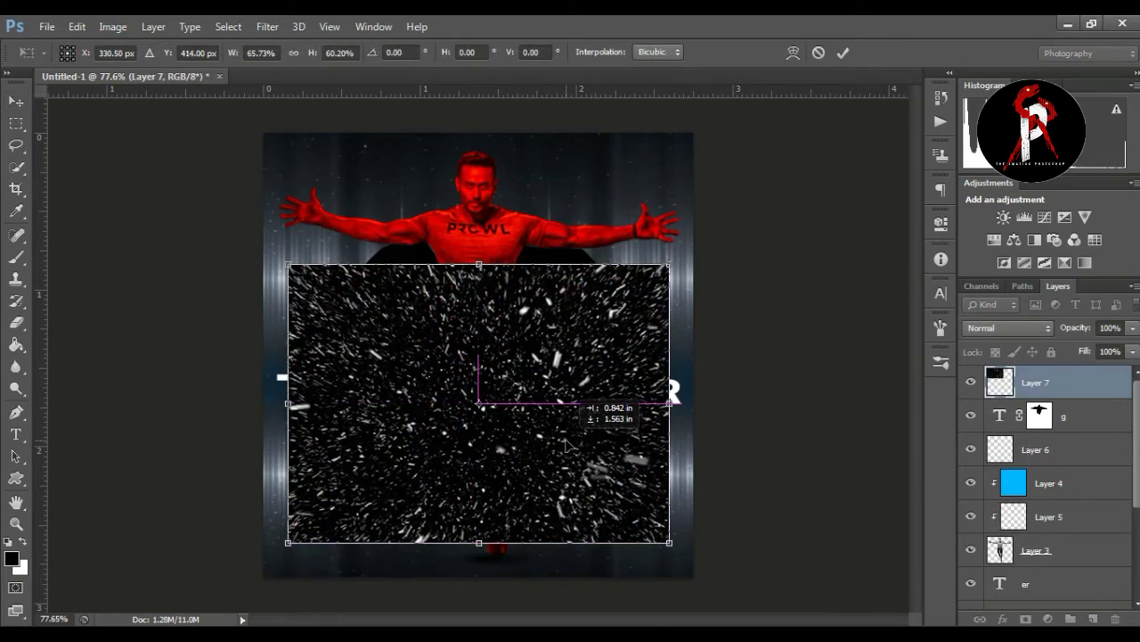
Commit the pasted particle texture on Layer 7 and set its blend mode to Screen.
key("Return")
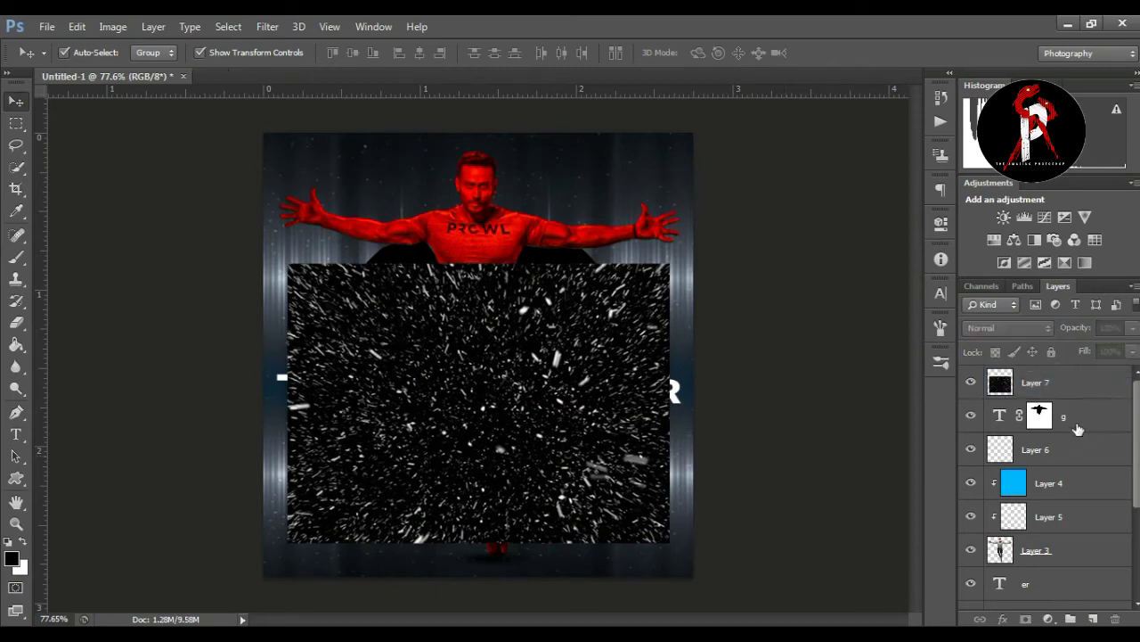
left_click(1005, 383)
left_click(1007, 328)
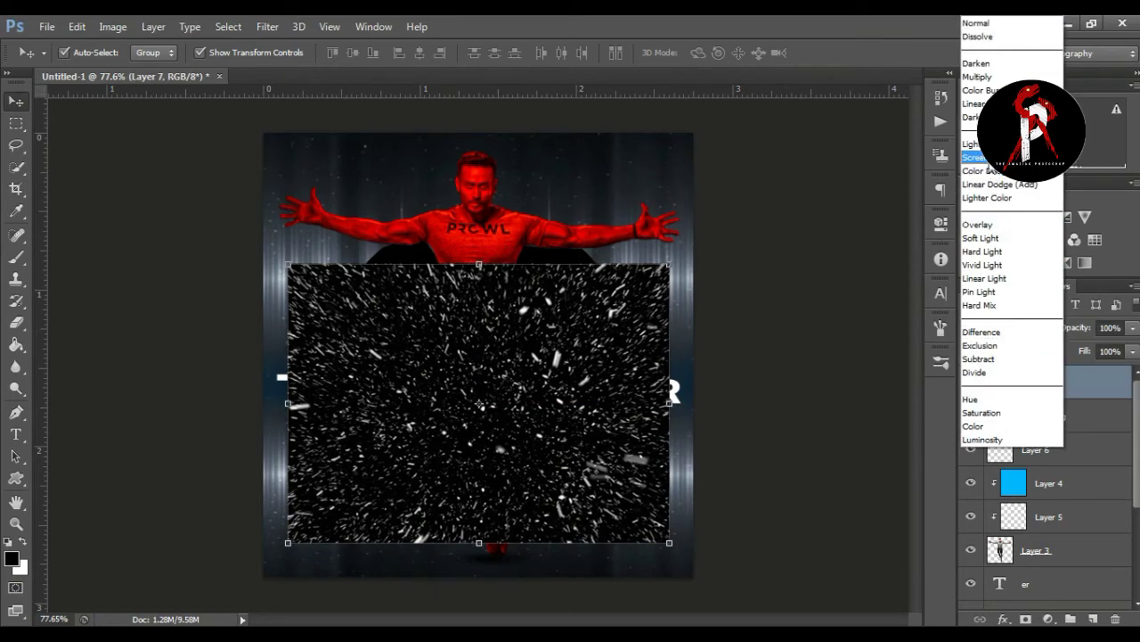
left_click(990, 164)
Enlarge the particles over the G, clip them inside the letter, and add empty Layer 8.
left_click_drag(669, 264, 680, 181)
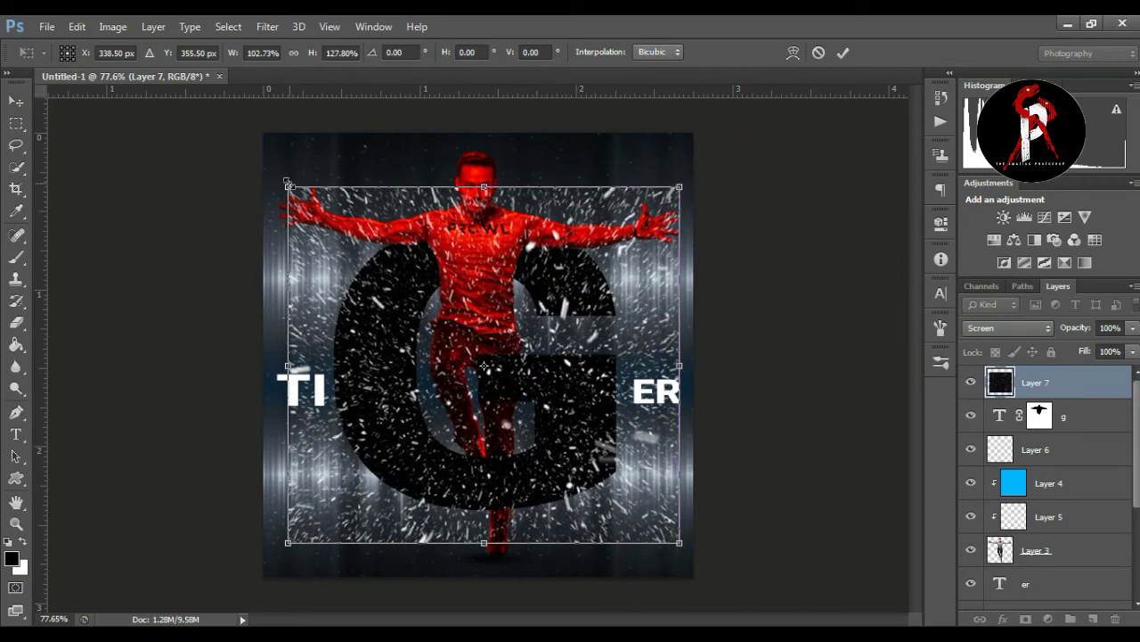
left_click_drag(287, 187, 229, 153)
left_click_drag(546, 392, 547, 382)
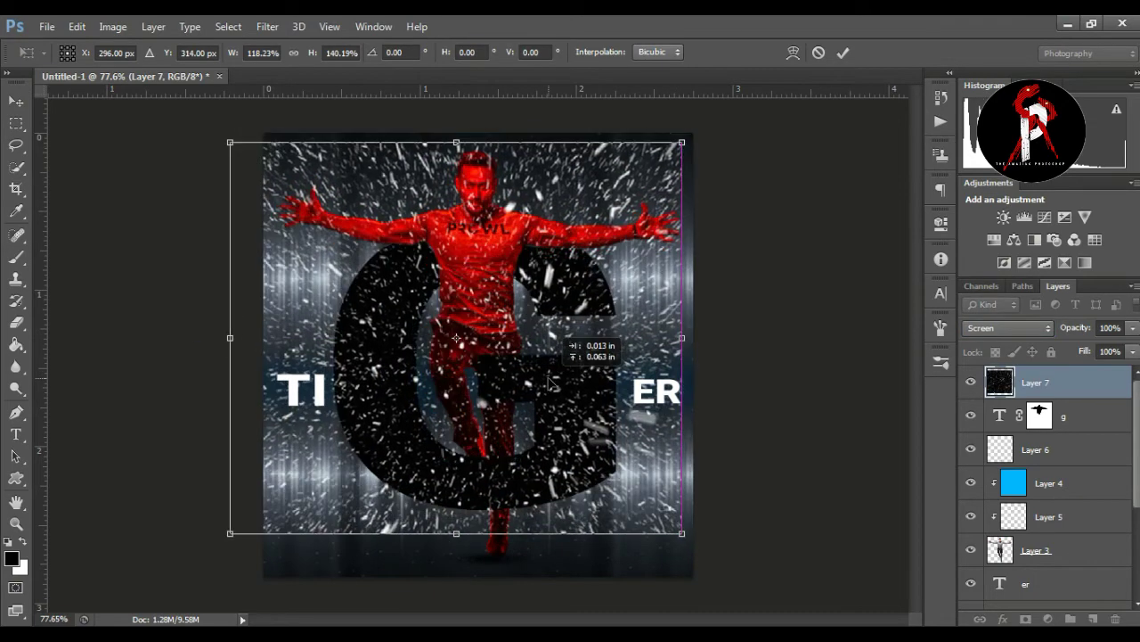
key("Return")
right_click(1072, 389)
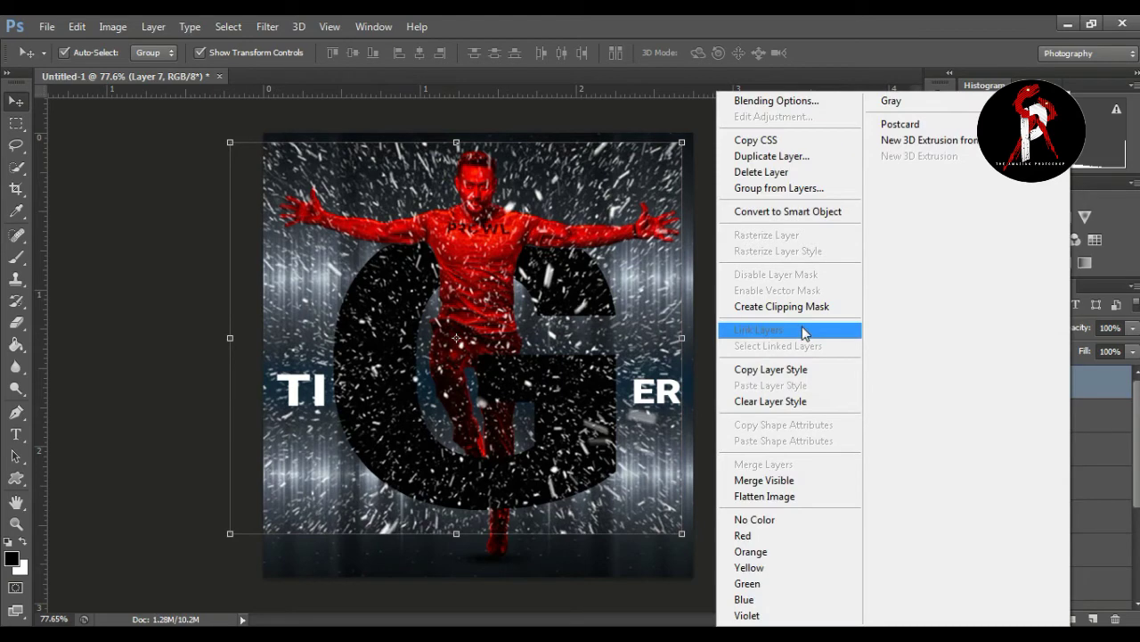
left_click(811, 307)
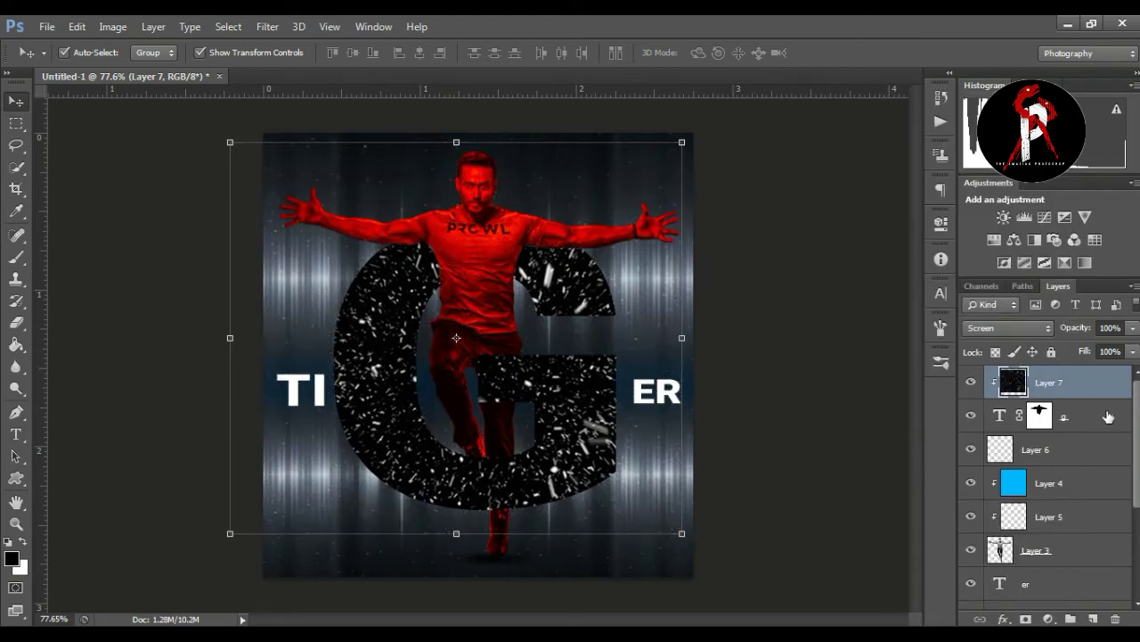
left_click(1093, 619)
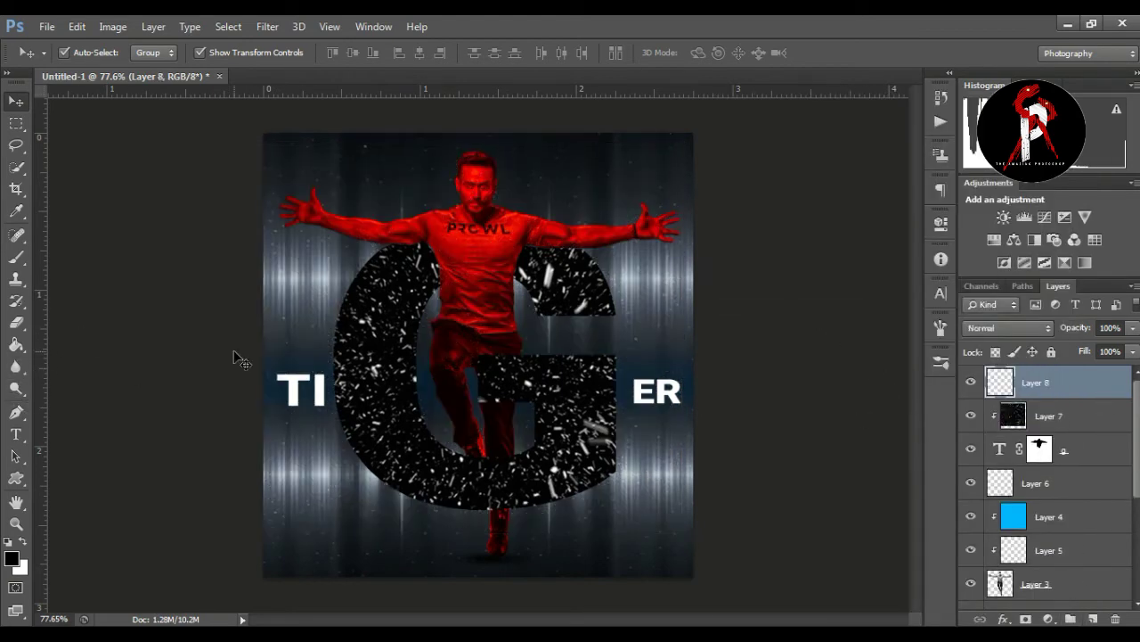
Fill Layer 8 with a fully saturated cyan using the Paint Bucket.
right_click(16, 344)
left_click(11, 557)
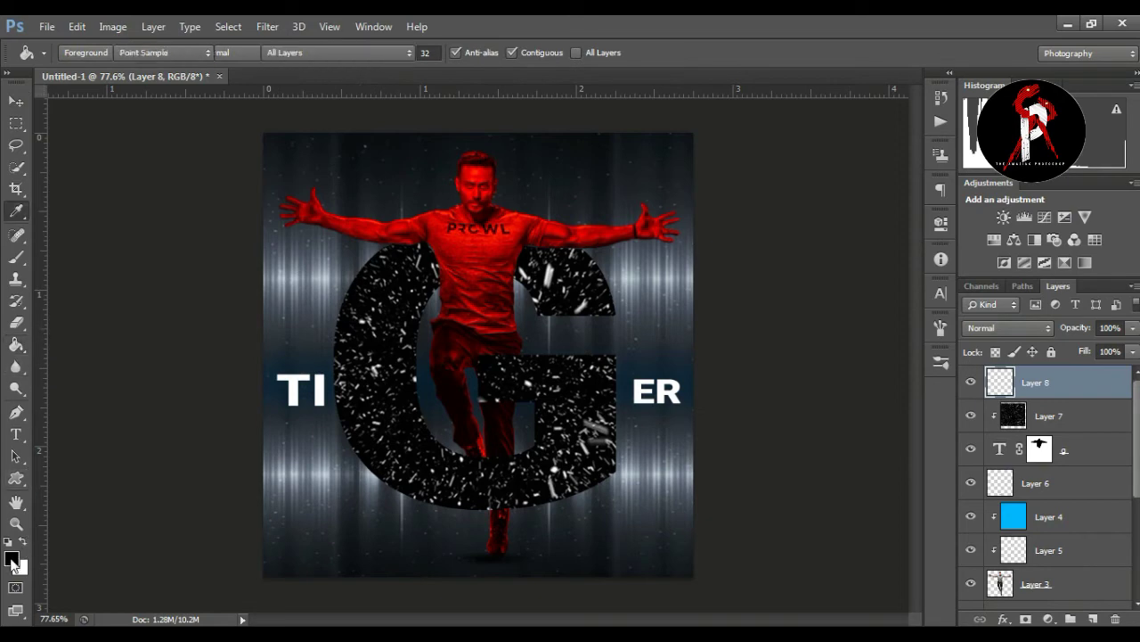
left_click(1008, 233)
left_click(985, 131)
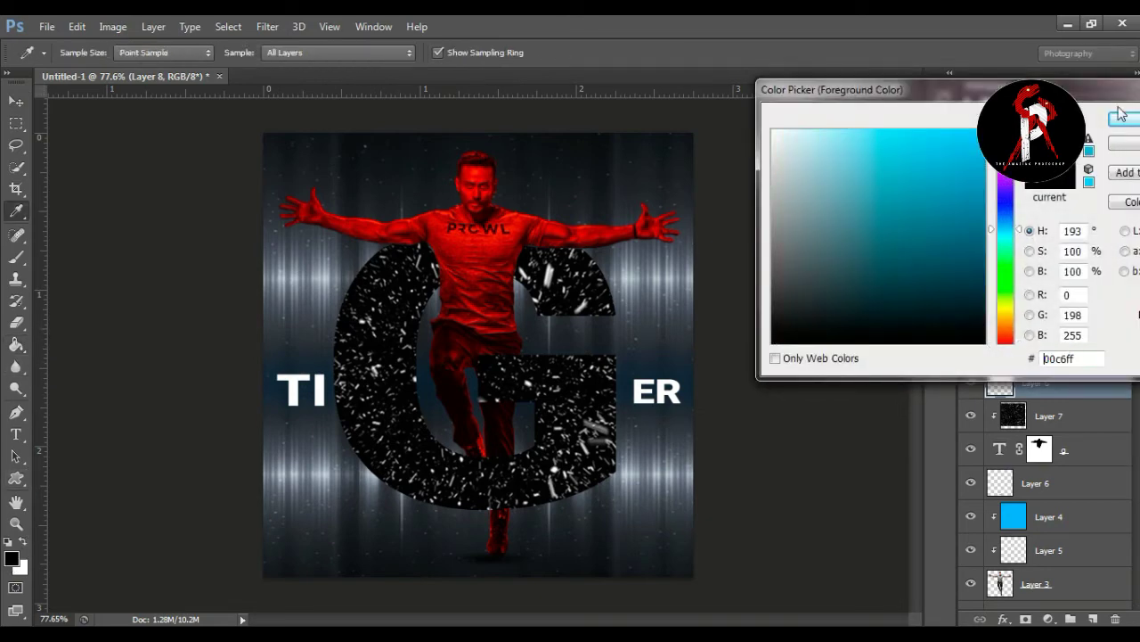
left_click(1124, 119)
left_click(505, 360)
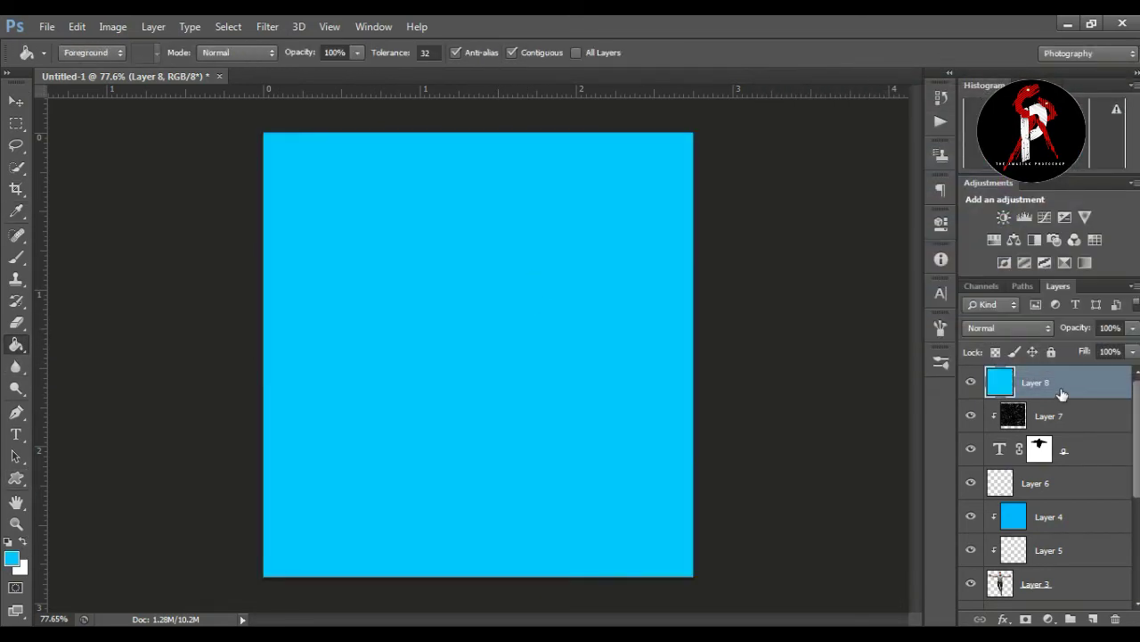
Clip the cyan layer to the particles and set it to Subtract, turning them red.
right_click(1062, 394)
left_click(795, 302)
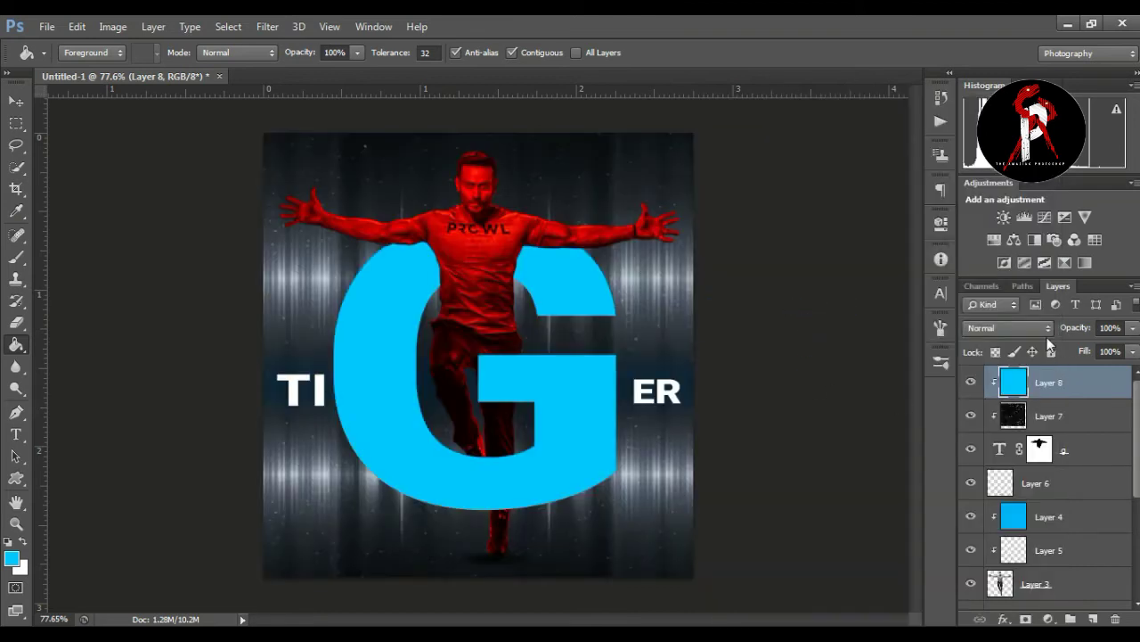
left_click(1011, 328)
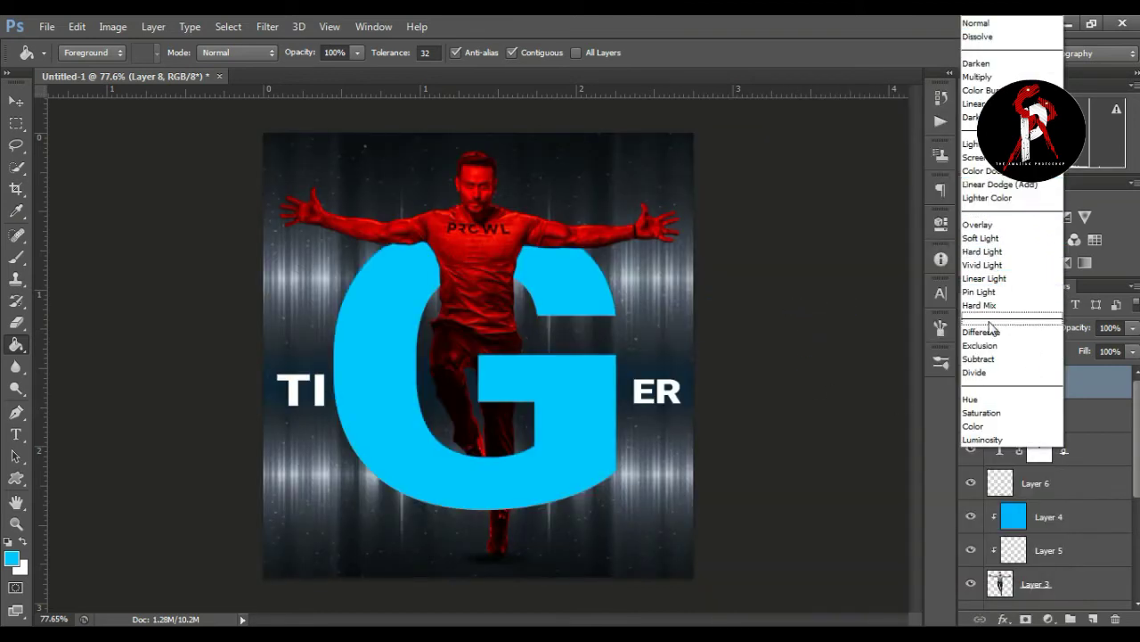
left_click(980, 359)
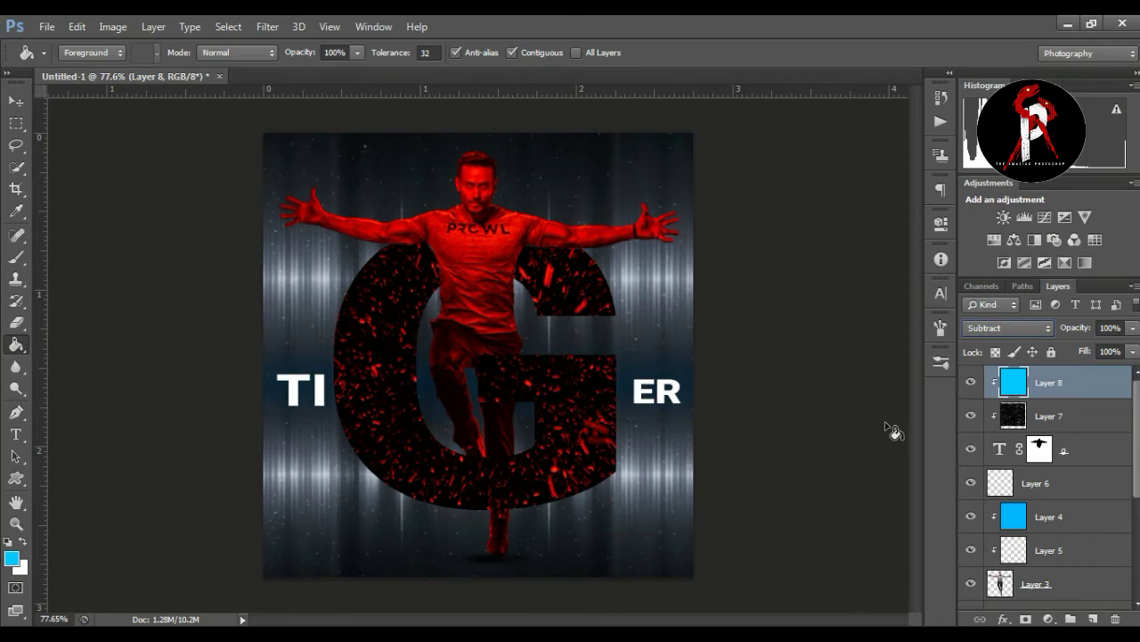
left_click(17, 523)
mouse_move(563, 278)
left_mouse_down()
mouse_move(543, 273)
mouse_move(553, 271)
left_mouse_up()
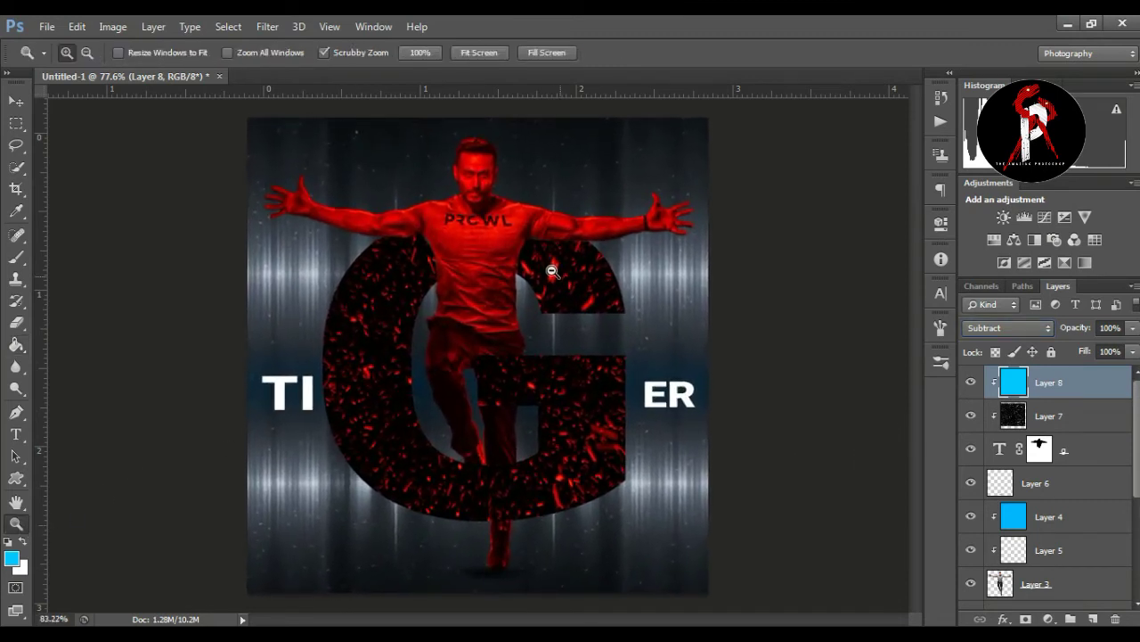
left_click_drag(552, 271, 555, 270)
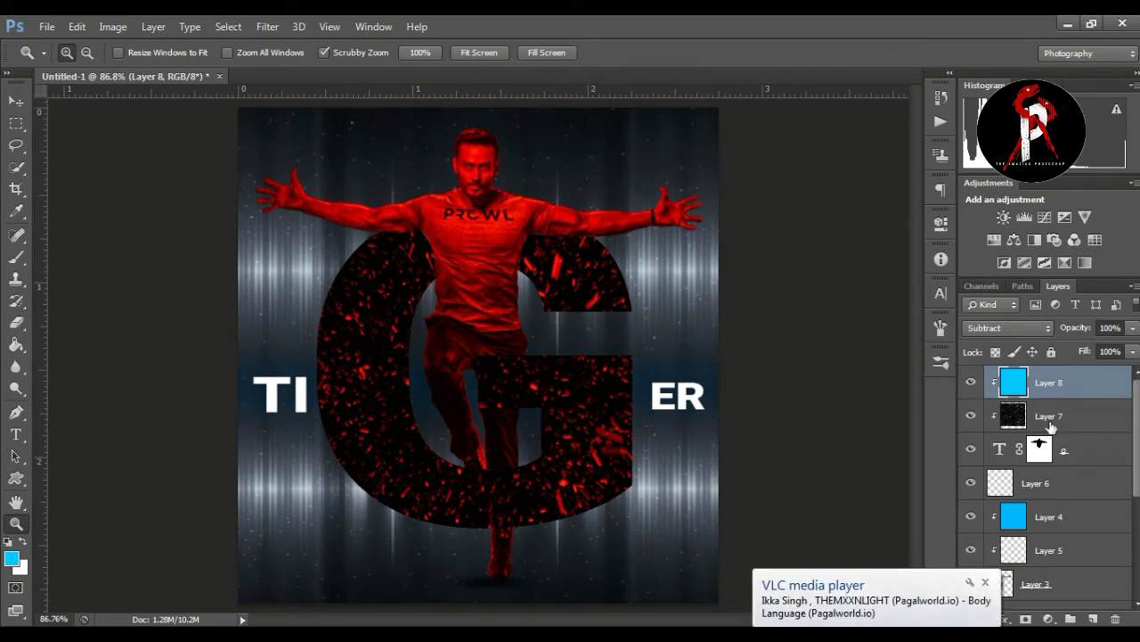
left_click(1006, 452)
Add Drop Shadow and Bevel & Emboss effects to the G layer.
right_click(1007, 454)
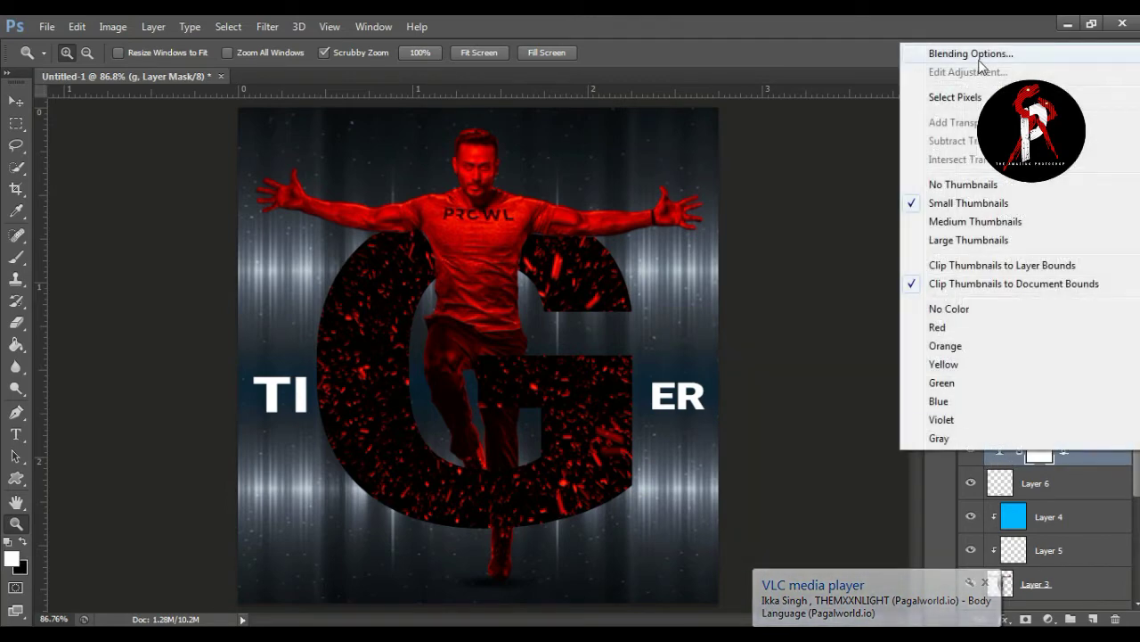
left_click(978, 55)
left_click(675, 410)
left_click(674, 207)
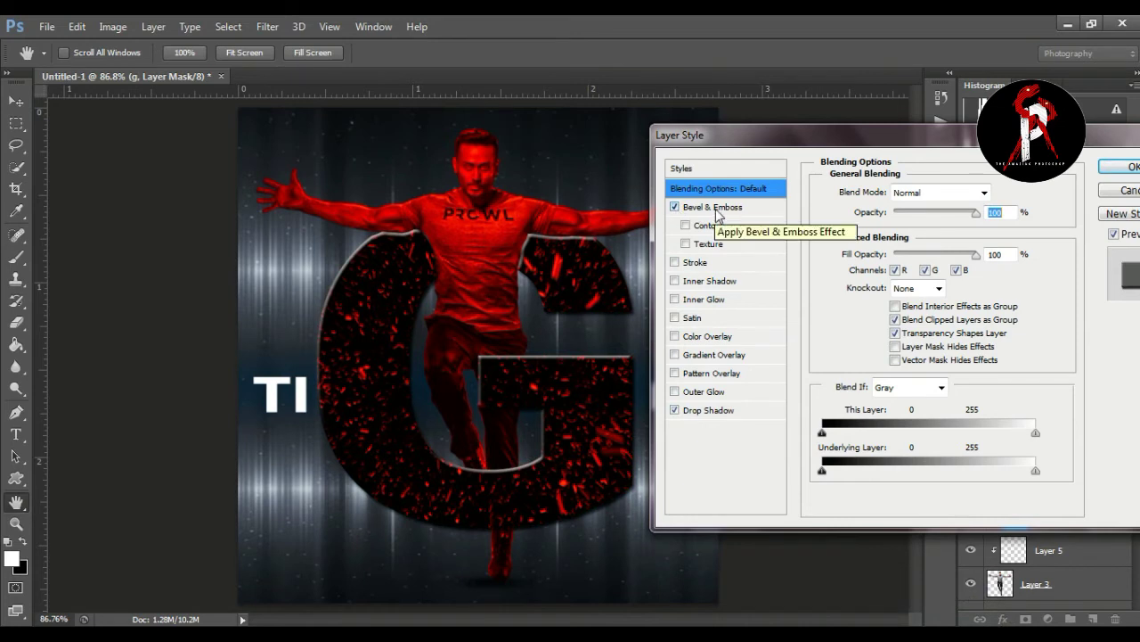
left_click(718, 212)
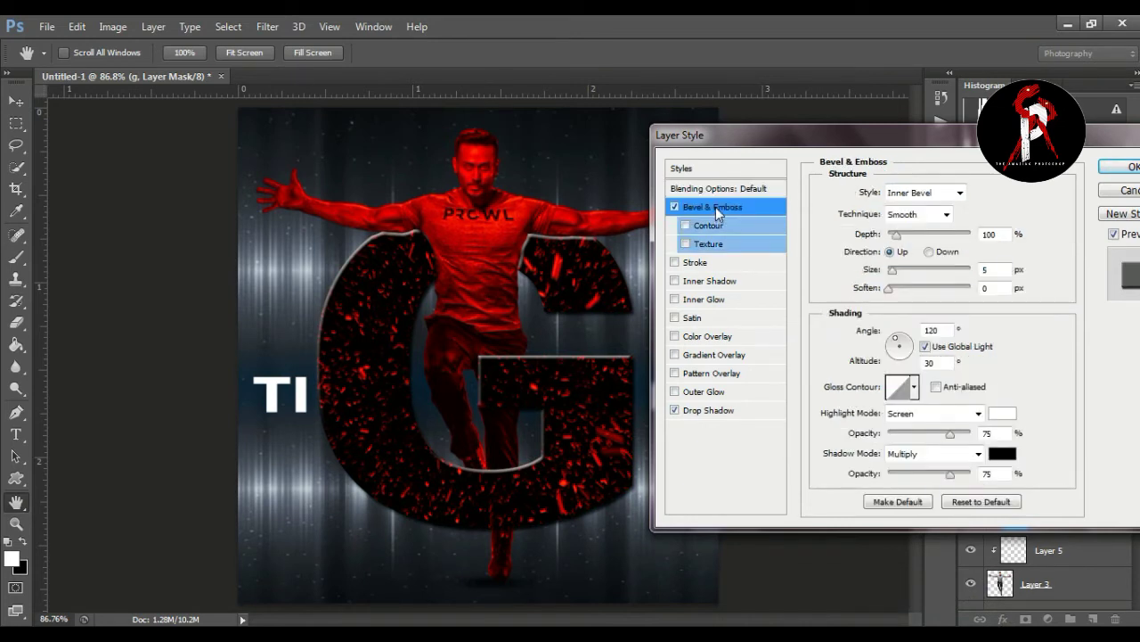
Try different bevel styles and depths for the G, settling on Outer Bevel.
left_click(918, 199)
left_click(918, 230)
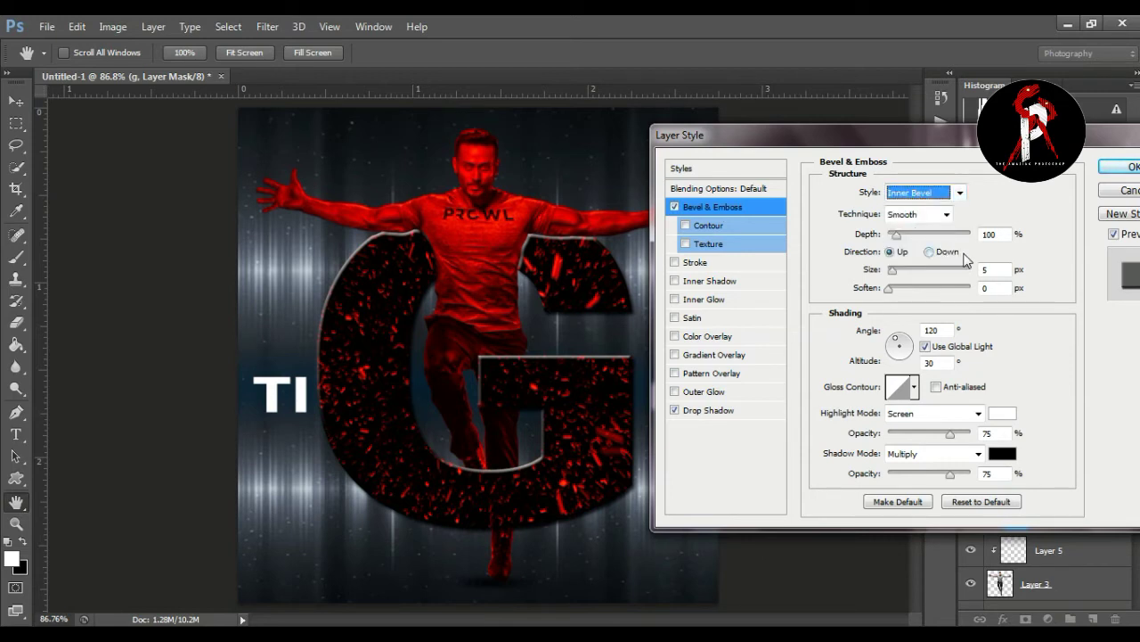
key("Down")
key("Down")
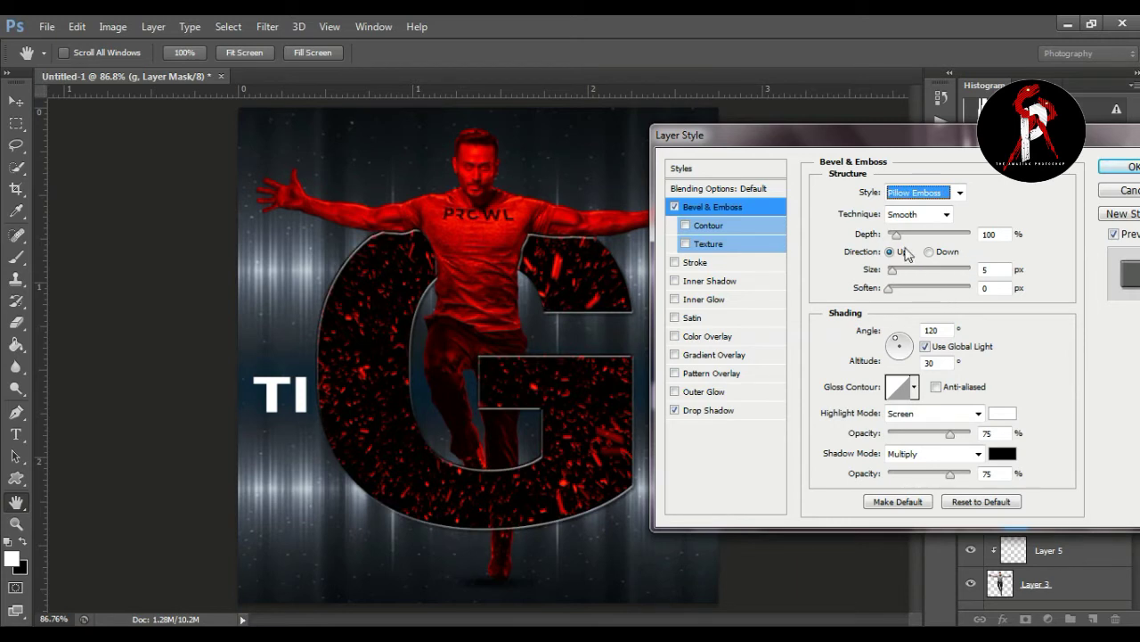
left_click_drag(897, 234, 934, 237)
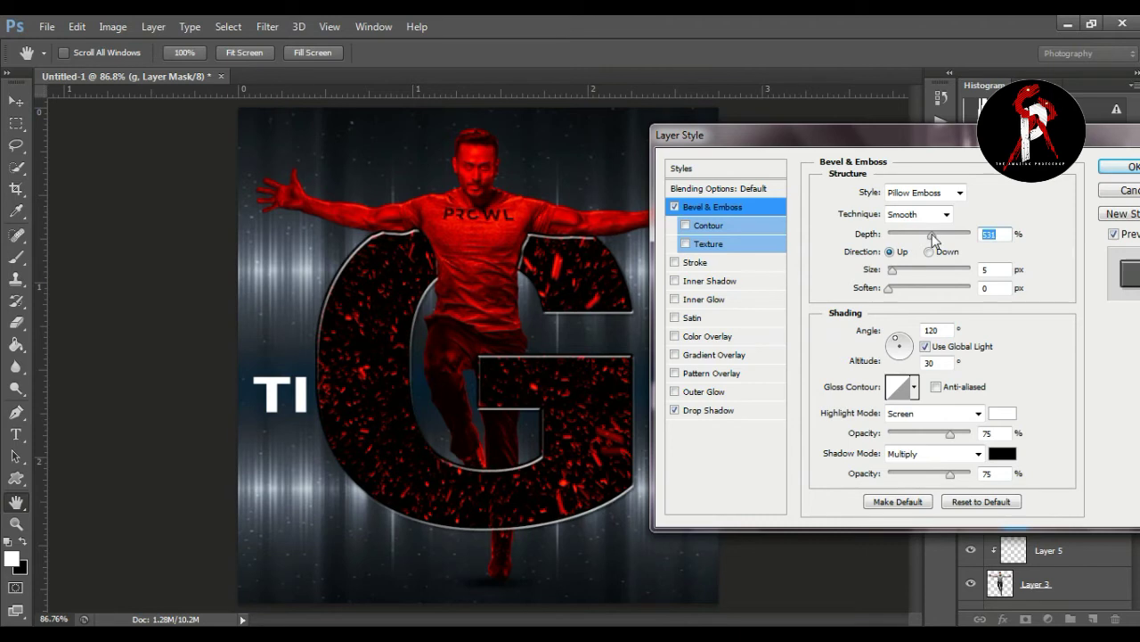
mouse_move(895, 270)
left_mouse_down()
mouse_move(896, 293)
mouse_move(871, 298)
left_mouse_up()
left_click(897, 290)
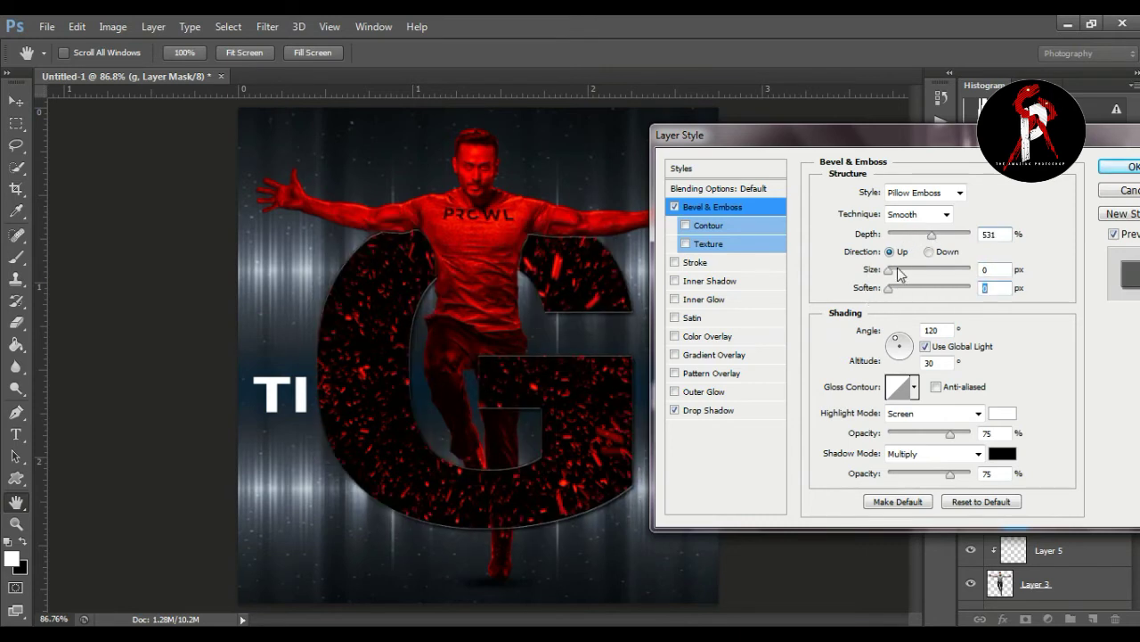
left_click(901, 234)
left_click(917, 193)
left_click(917, 214)
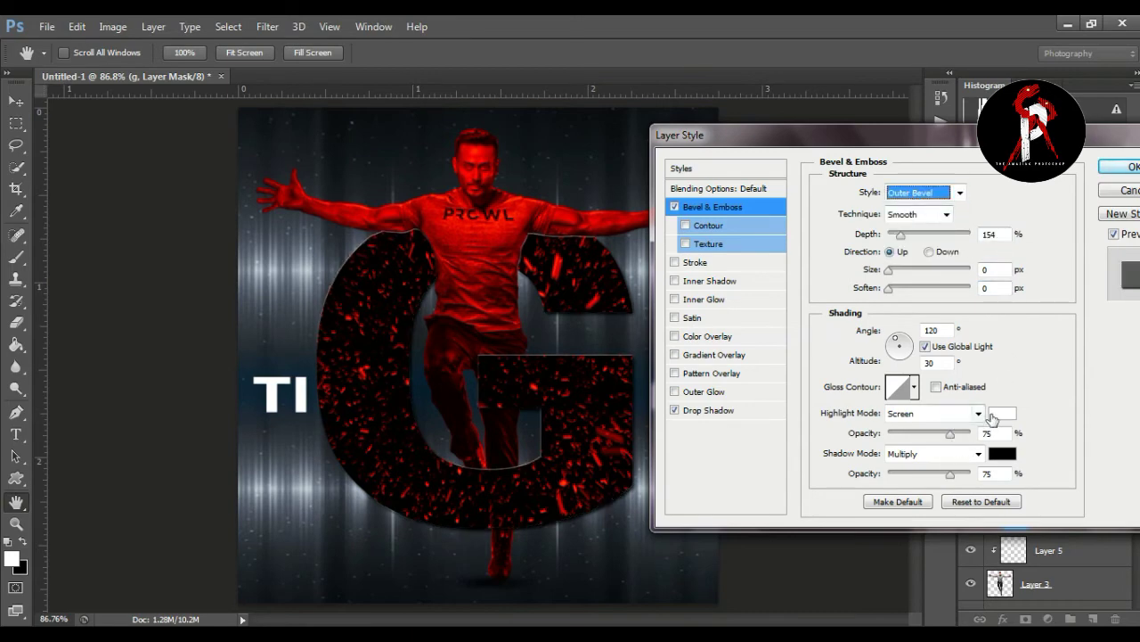
Give the bevel highlight colour ffae00, opacity 87/89, depth 246%, size 1 px, and apply.
left_click(1000, 414)
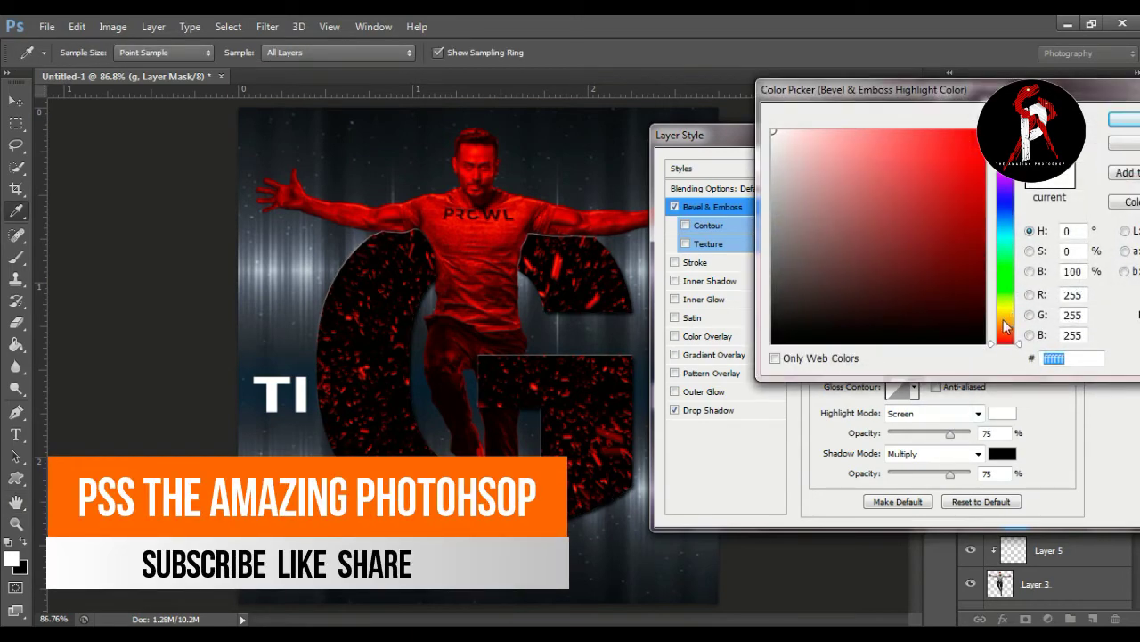
type("ffae00")
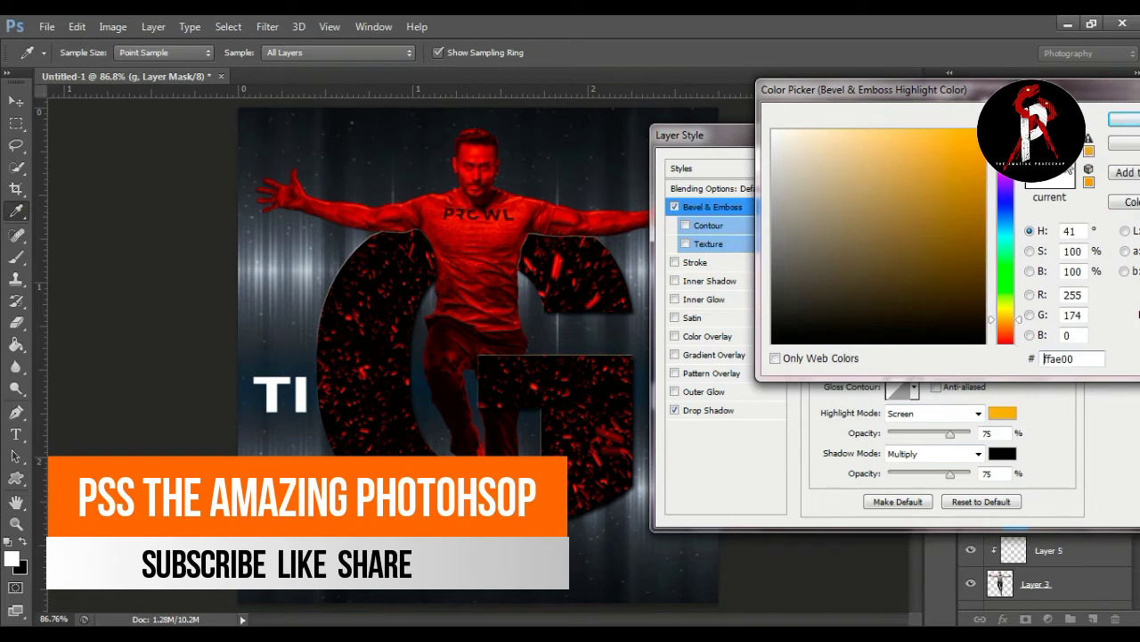
key("Return")
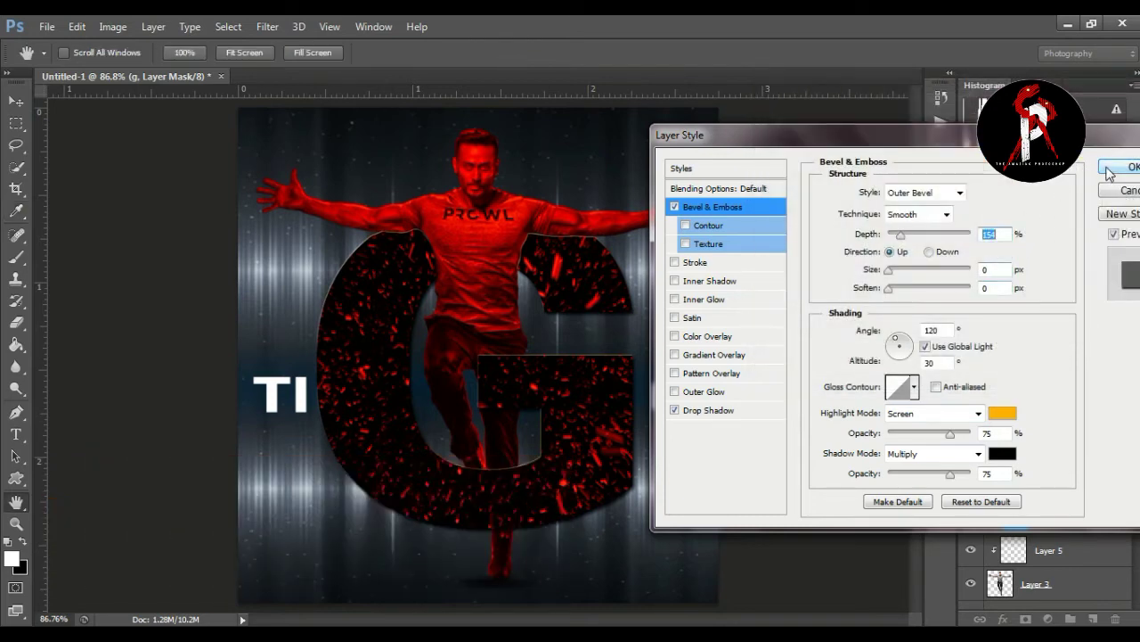
left_click_drag(950, 434, 960, 434)
left_click_drag(951, 473, 964, 476)
left_click_drag(901, 235, 909, 236)
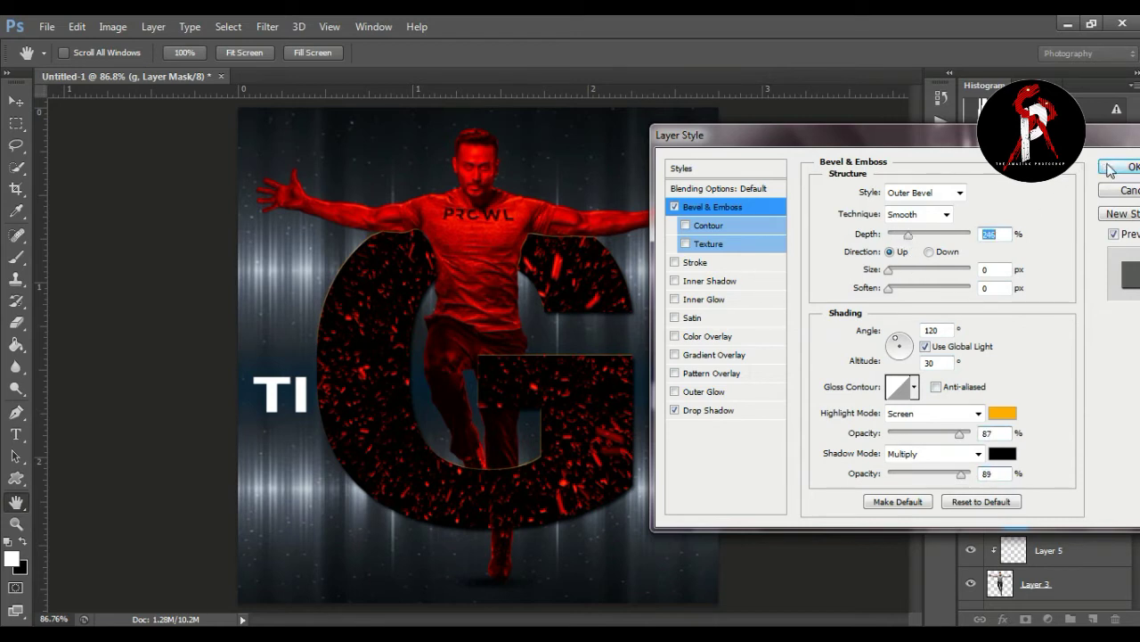
left_click(889, 271)
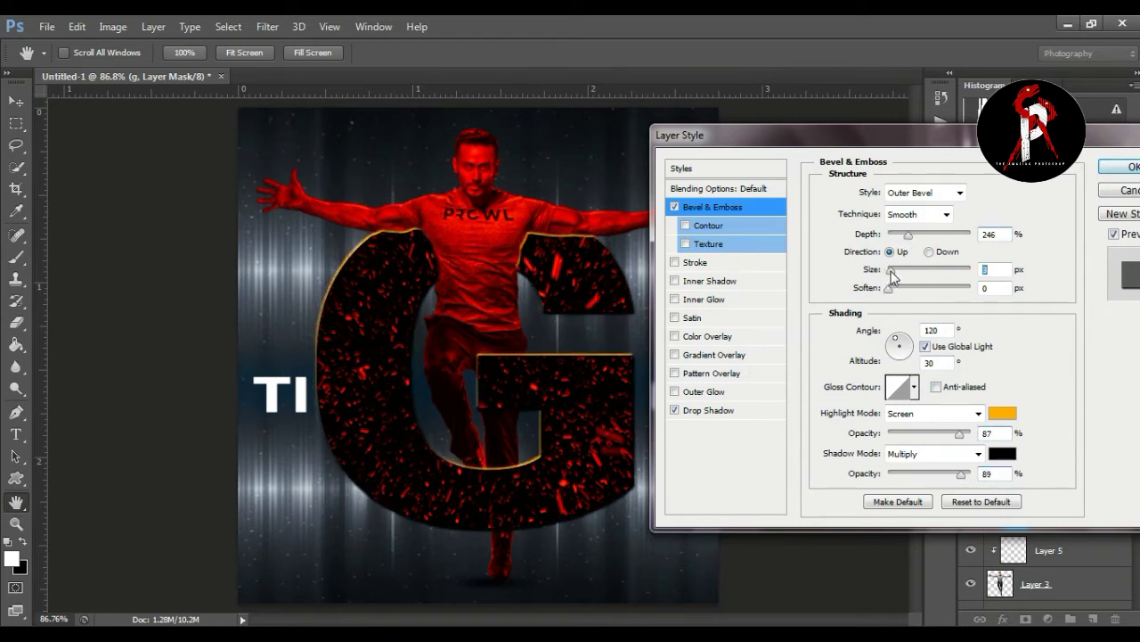
key("Up")
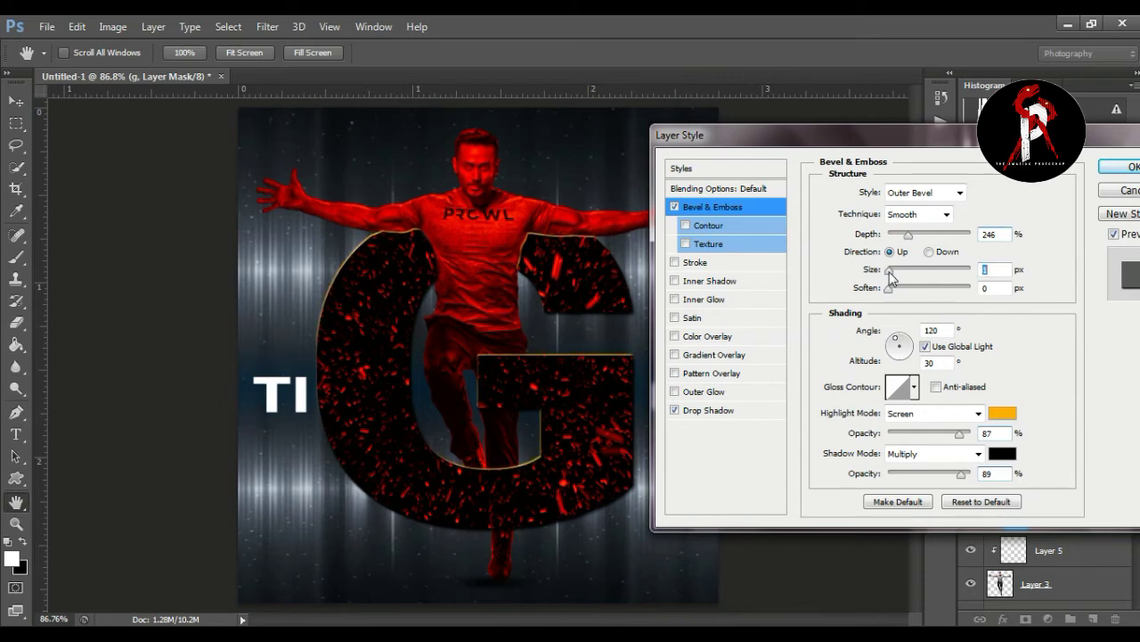
left_click(889, 289)
left_click(1119, 167)
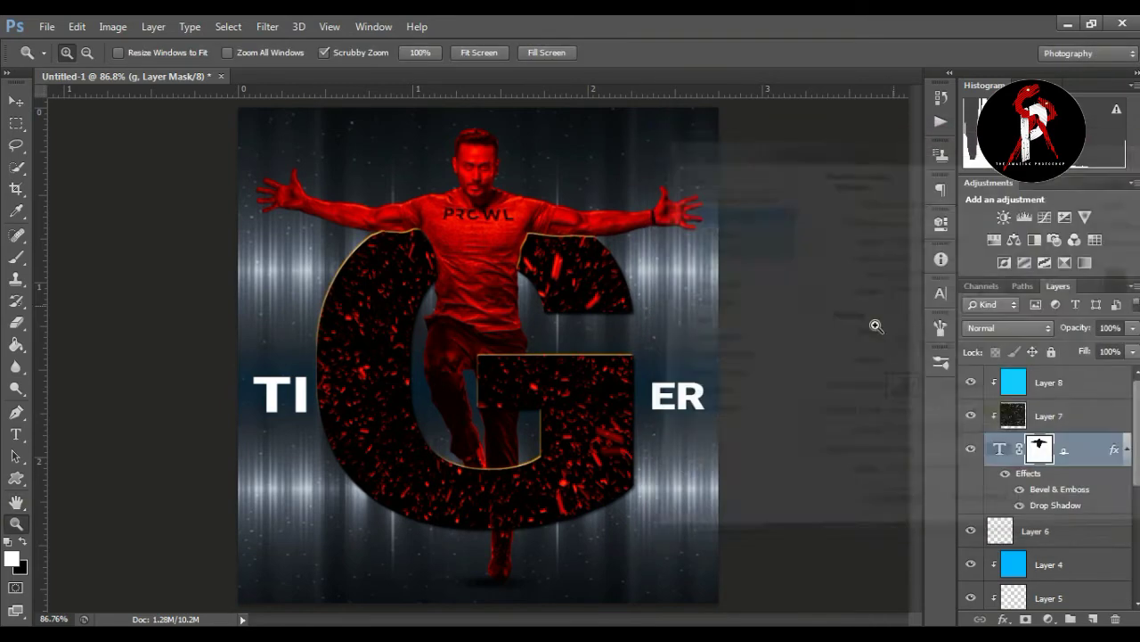
Select the er text layer and open its Layer Style settings.
mouse_move(424, 237)
left_mouse_down()
mouse_move(447, 208)
mouse_move(422, 206)
left_mouse_up()
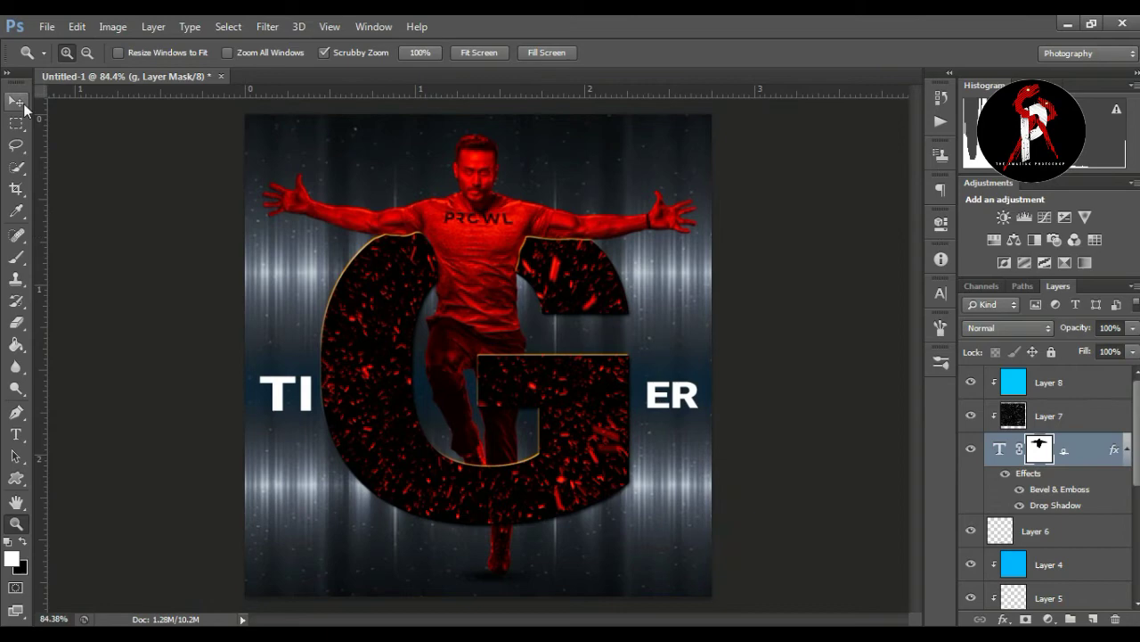
left_click(16, 101)
left_click(116, 182)
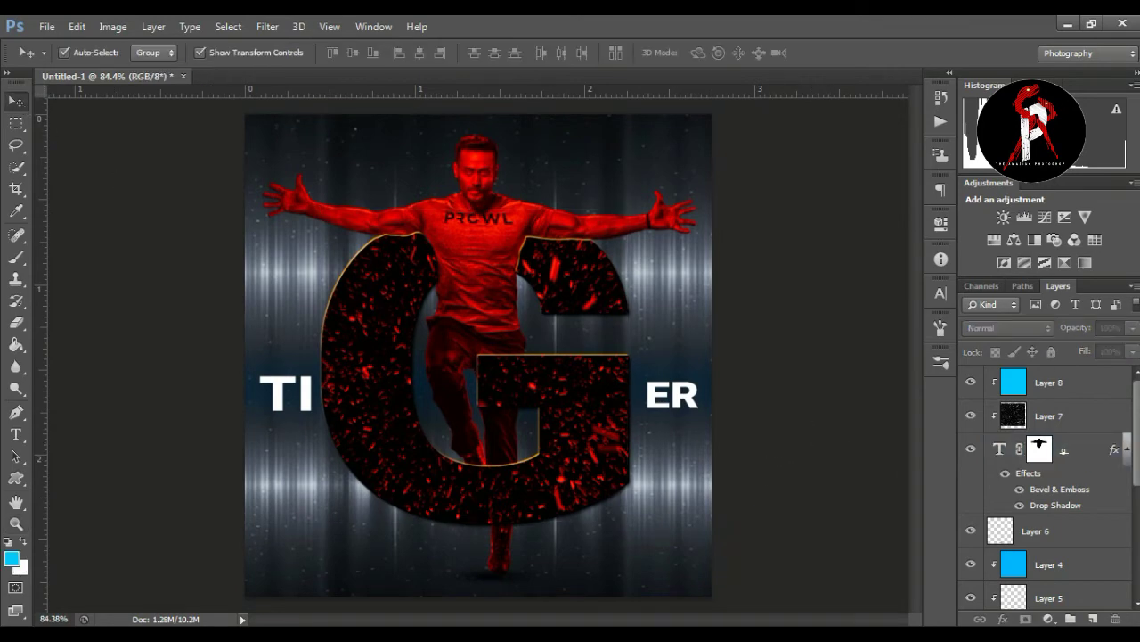
scroll(1047, 481, "down", 1)
scroll(1047, 481, "down", 2)
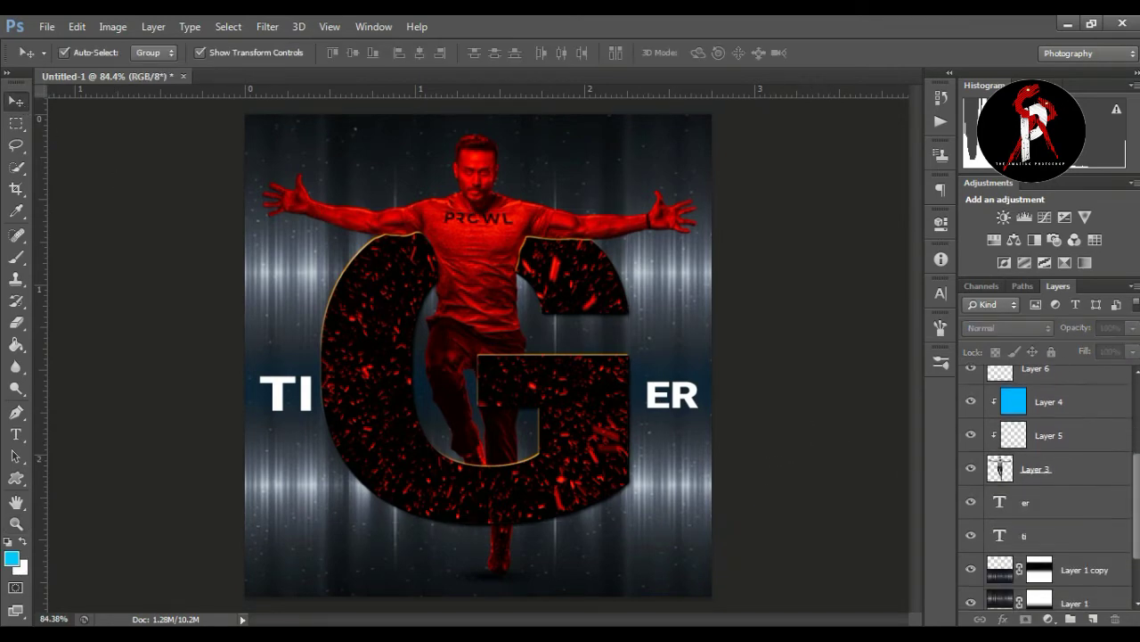
scroll(1047, 482, "down", 1)
left_click(1051, 472)
right_click(1056, 473)
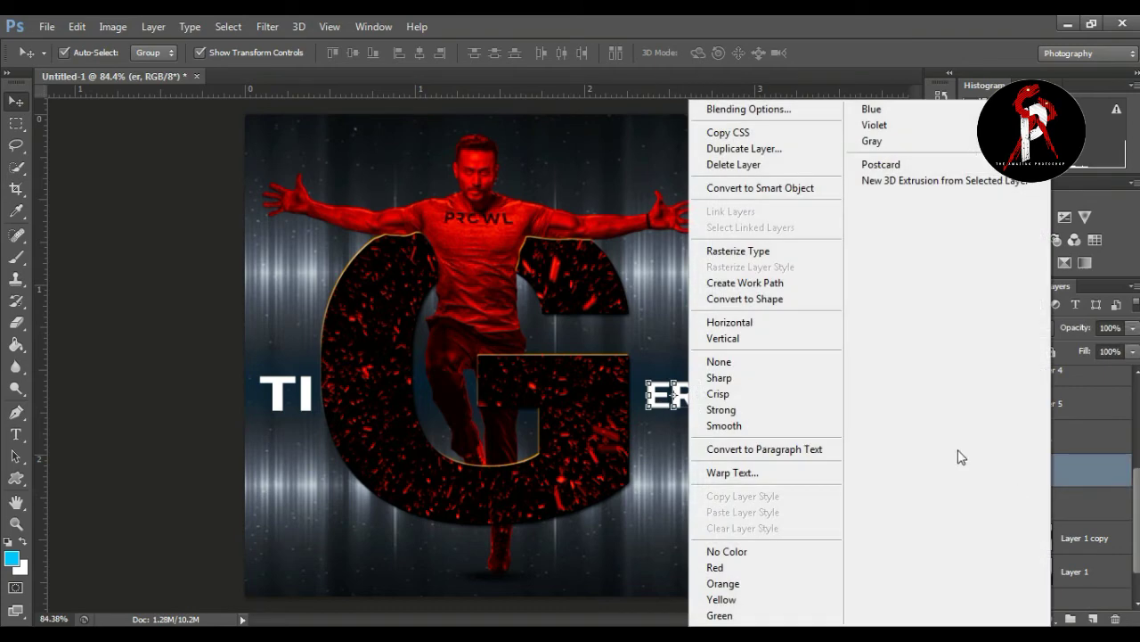
left_click(825, 113)
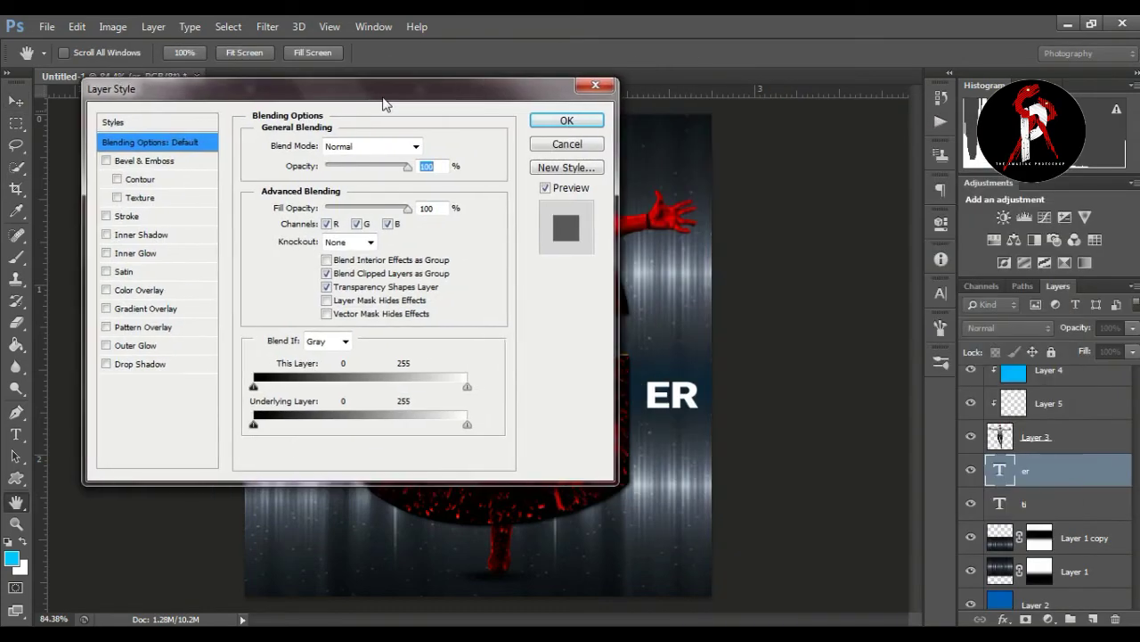
Enable Bevel & Emboss, Drop Shadow and Gradient Overlay on the ER letters.
left_click_drag(383, 104, 337, 110)
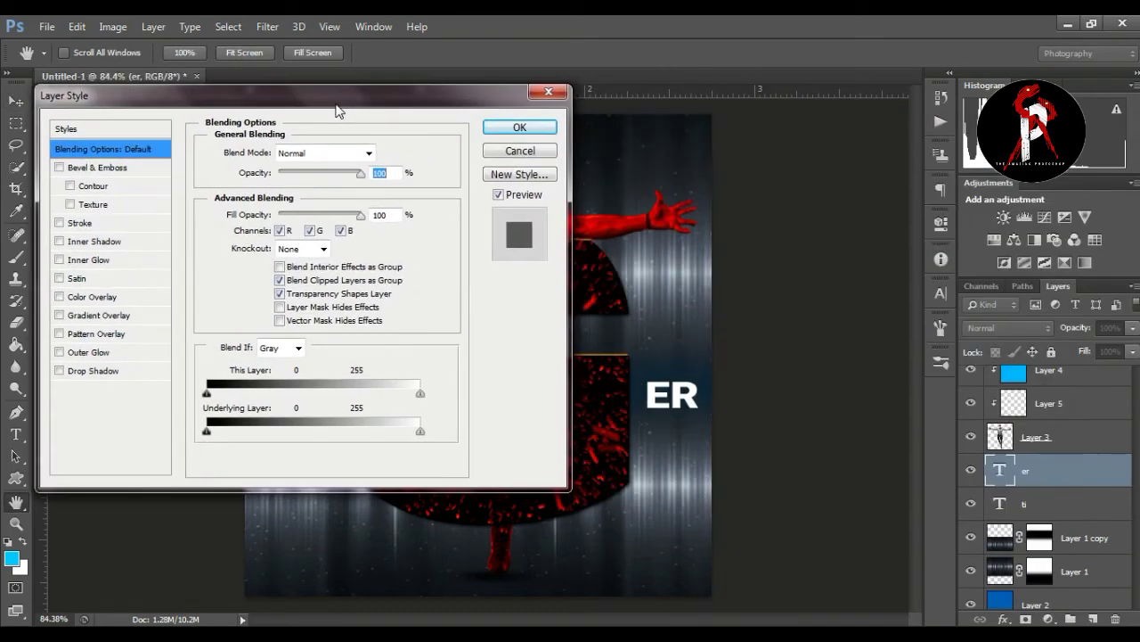
left_click(59, 169)
left_click(59, 370)
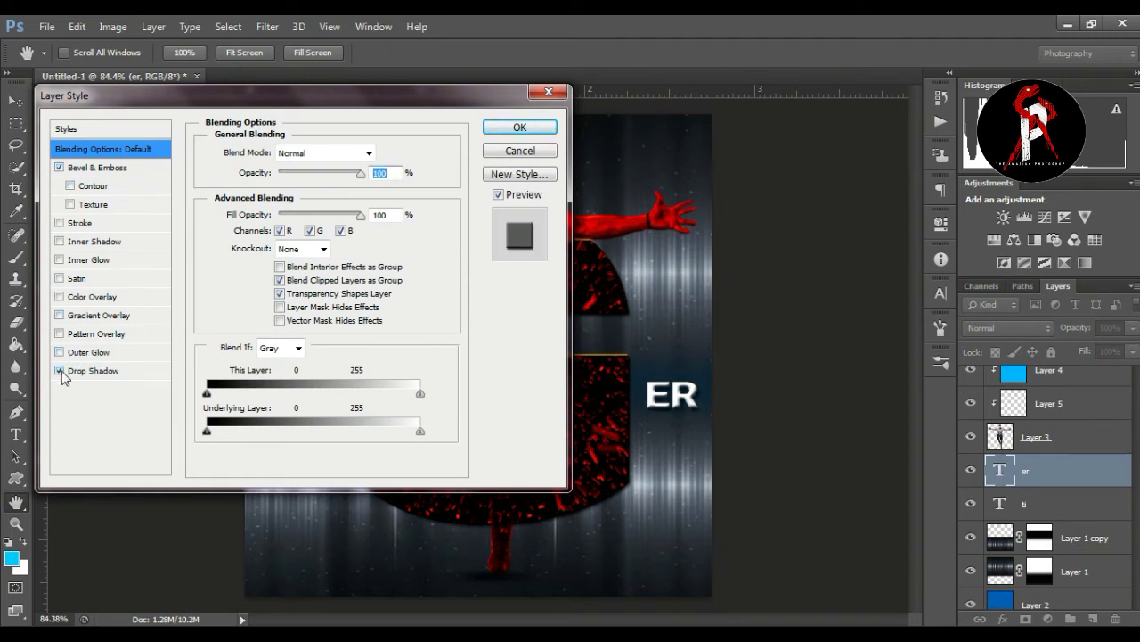
left_click(59, 260)
left_click(59, 353)
left_click(60, 353)
left_click(60, 316)
Set the overlay gradient from yellow to ffa800 and make the ER bevel very shallow.
left_click(98, 315)
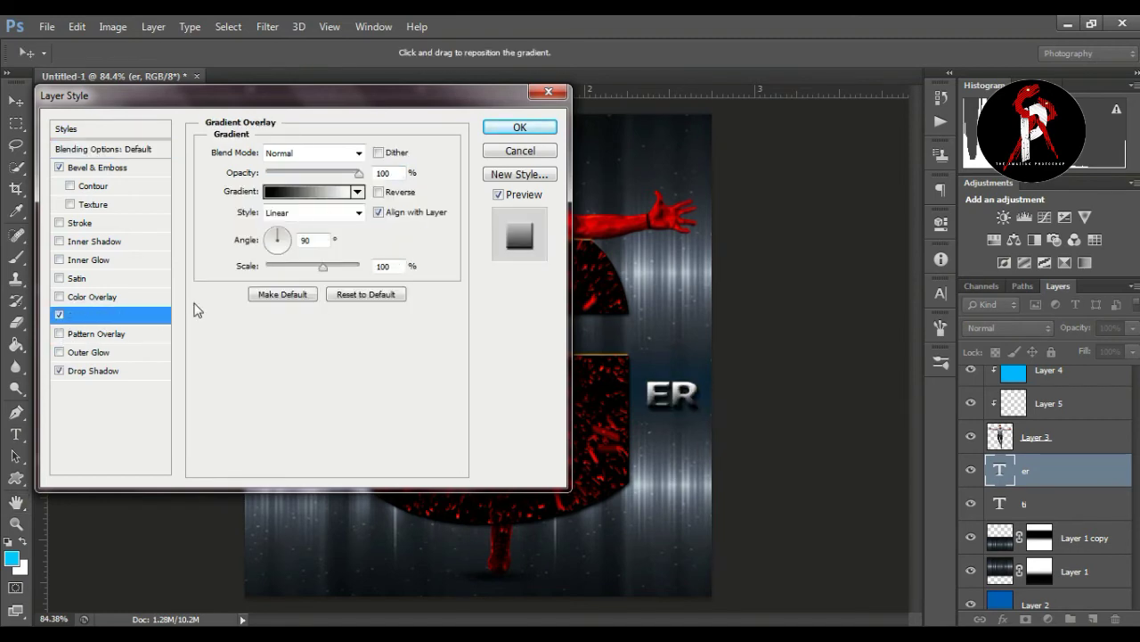
left_click(321, 193)
left_click(963, 216)
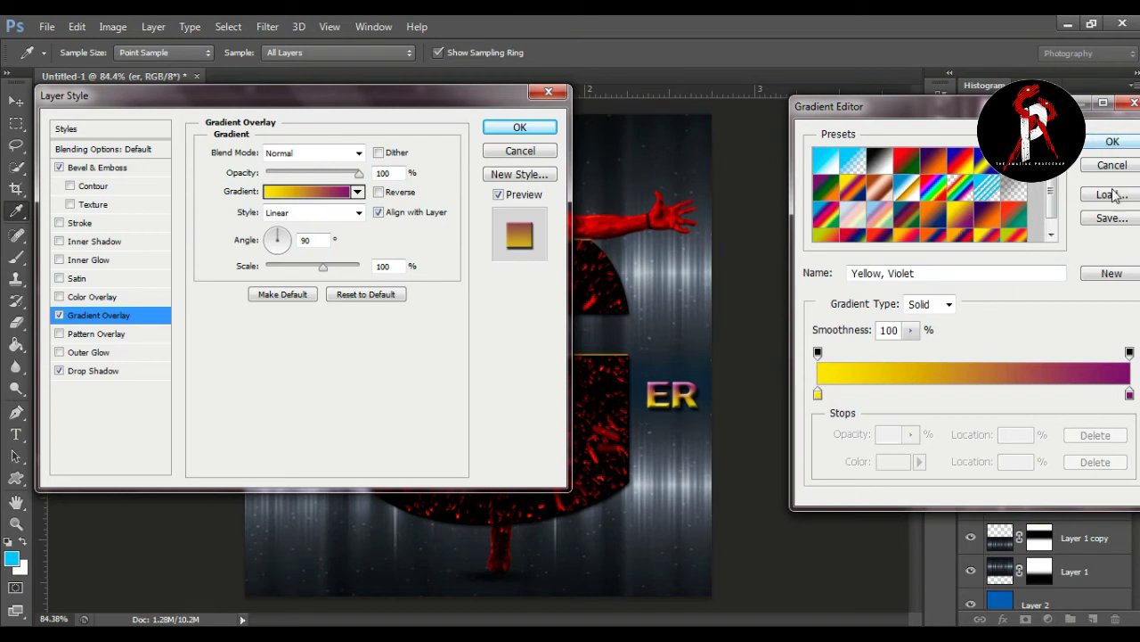
left_click(1130, 393)
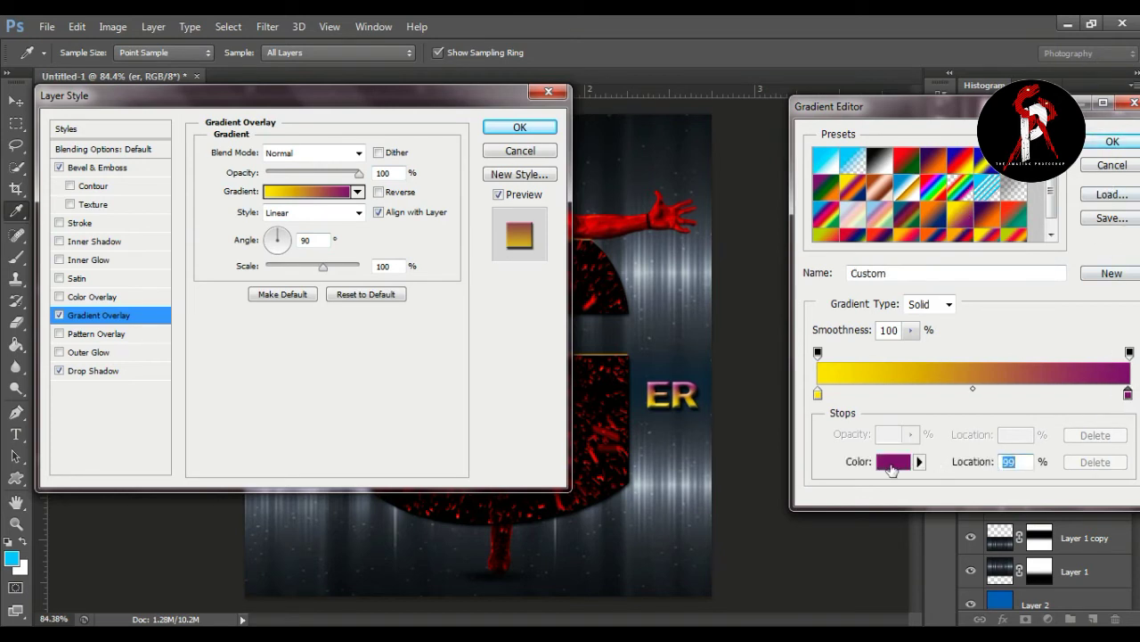
left_click(900, 463)
type("ffa800")
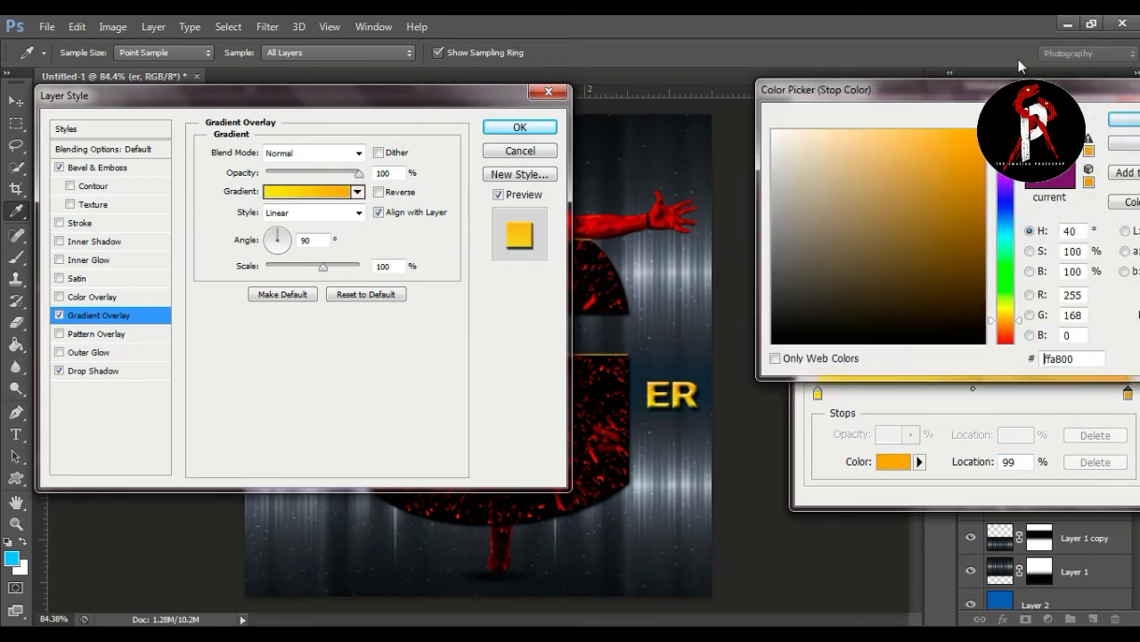
left_click(1121, 123)
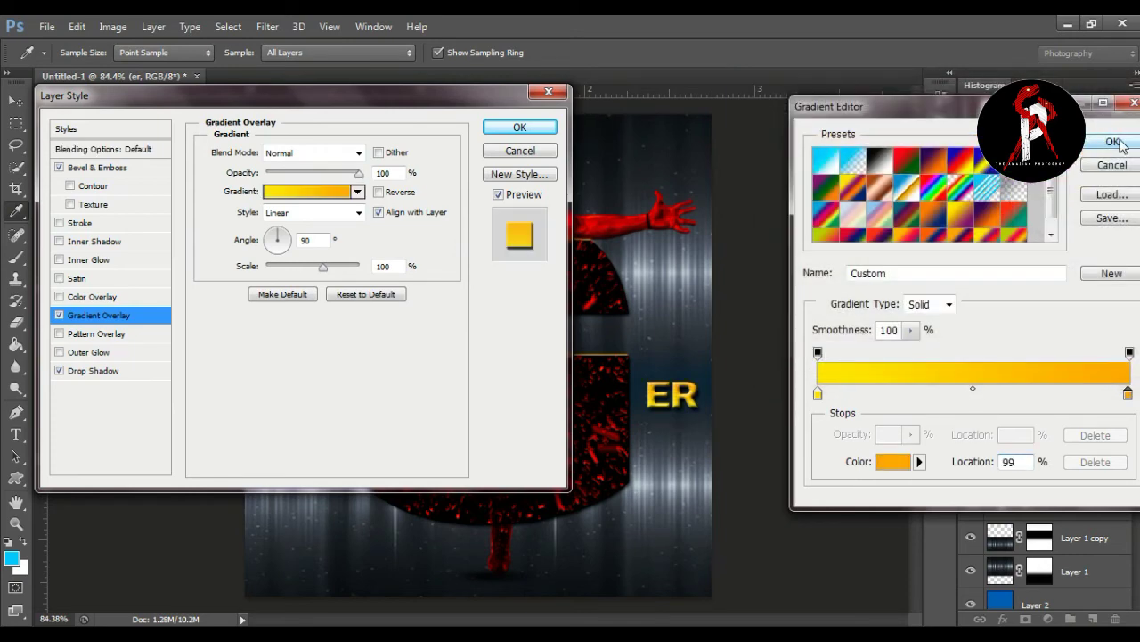
left_click(1116, 136)
left_click(120, 168)
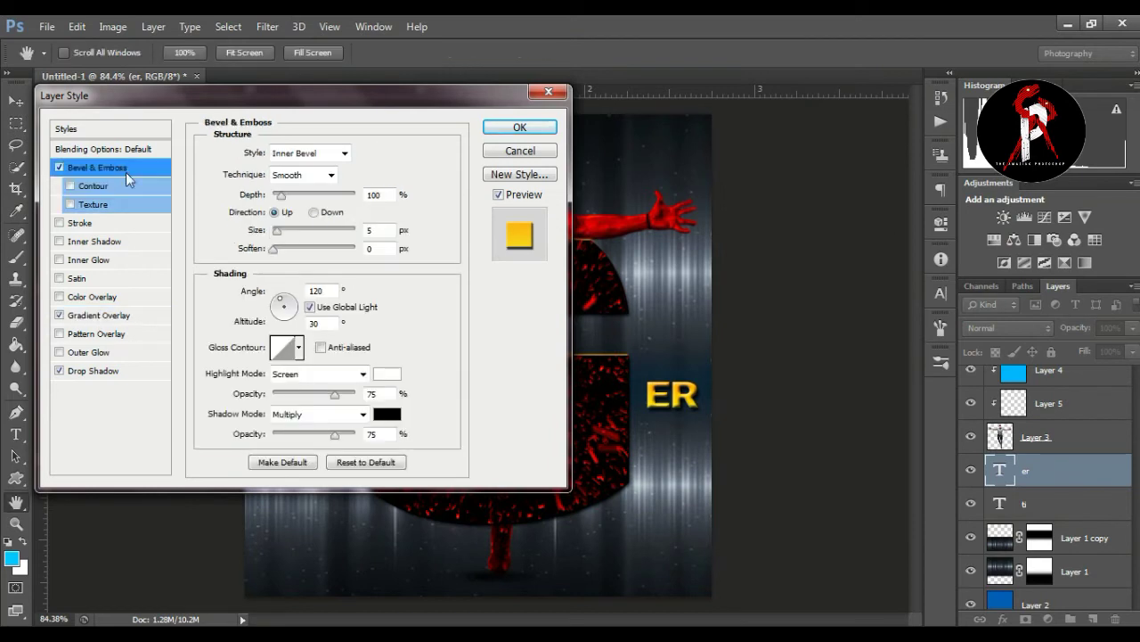
left_click_drag(281, 196, 279, 198)
Apply the ER gold style and copy its effects onto the TI layer.
left_click(519, 127)
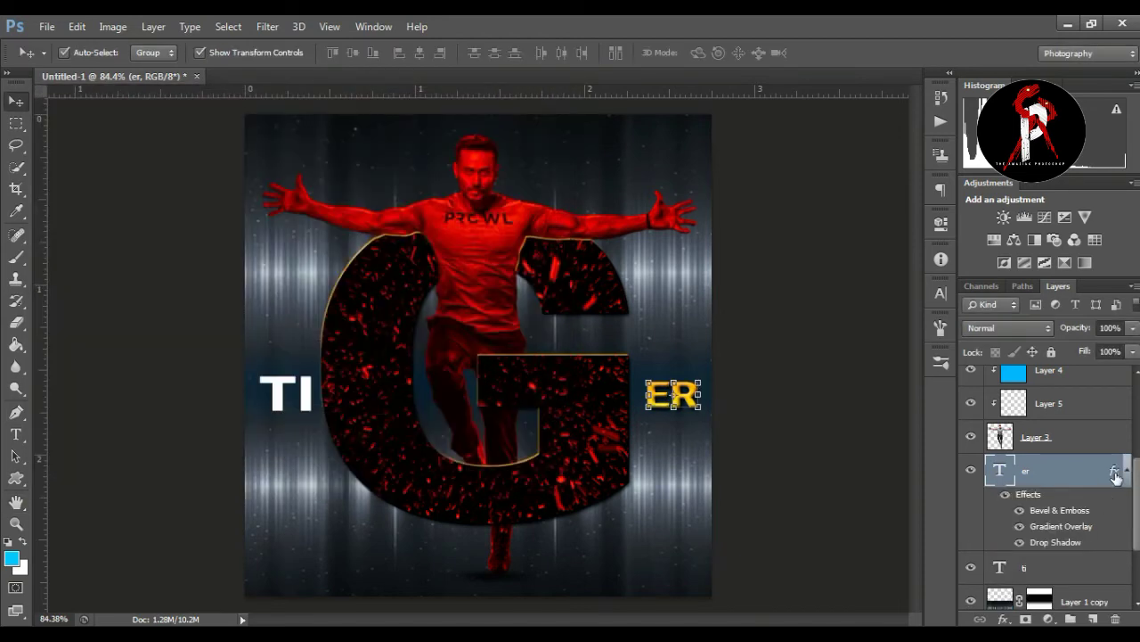
scroll(1115, 477, "down", 1)
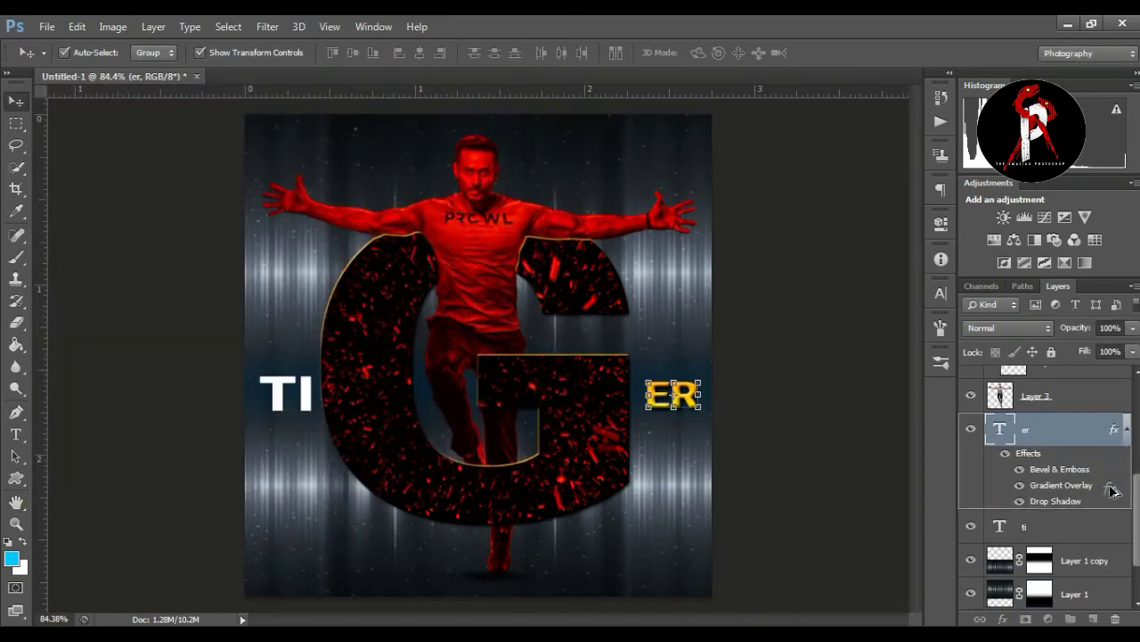
left_click_drag(1116, 434, 1112, 525)
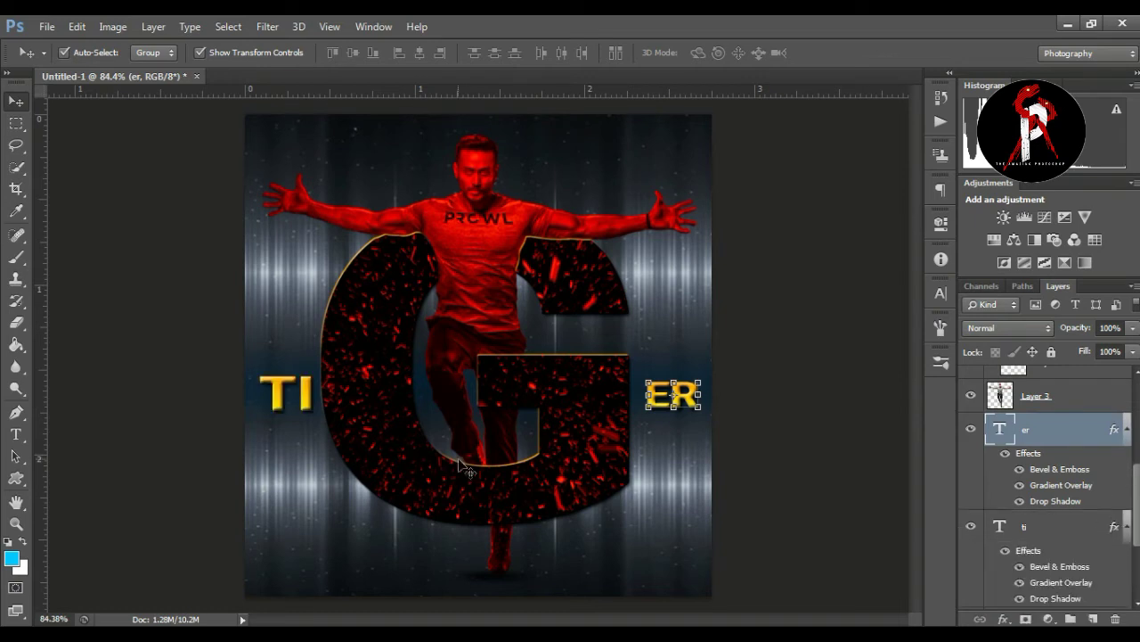
Stretch the ER letters to about 119% height, then bring the orange glow image in.
left_click(839, 386)
left_click(675, 401)
left_click_drag(701, 382, 707, 374)
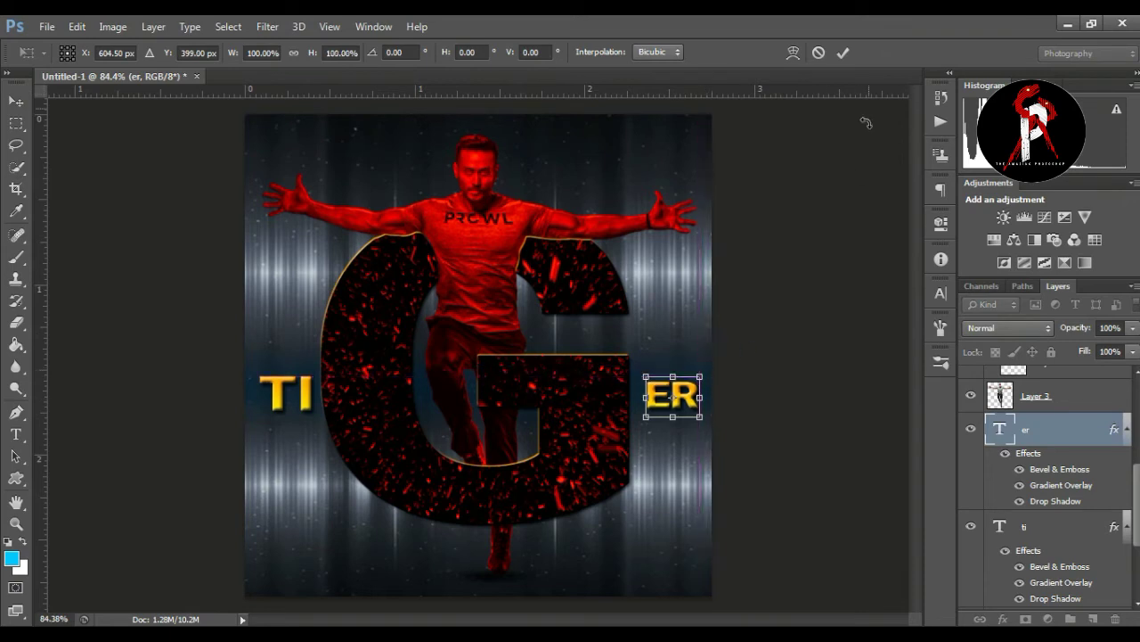
left_click(842, 53)
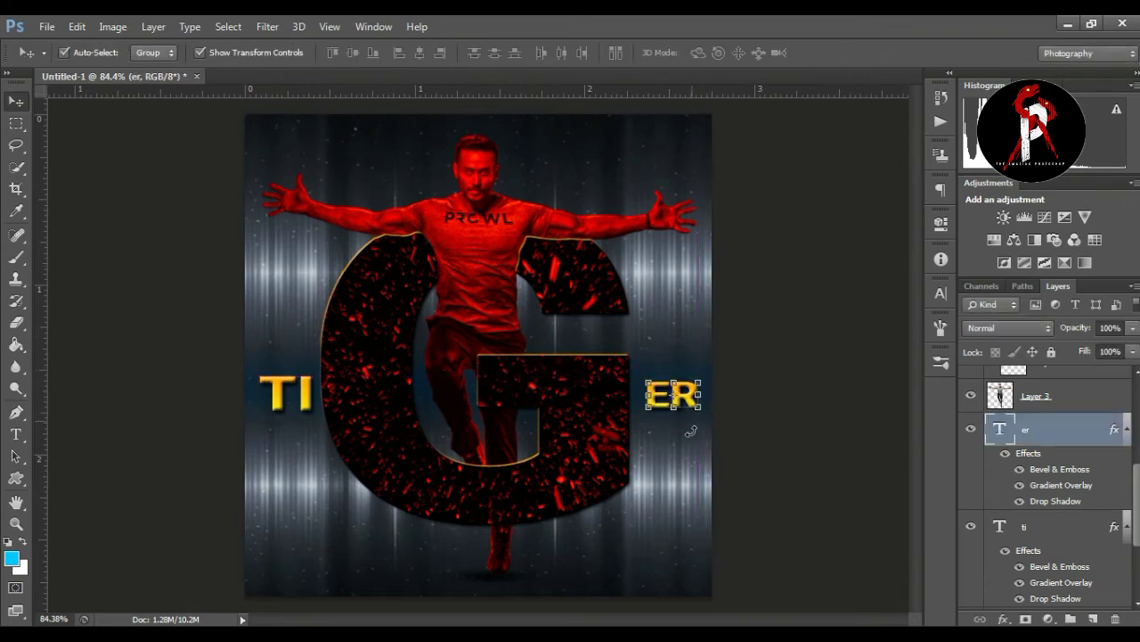
left_click_drag(674, 411, 693, 404)
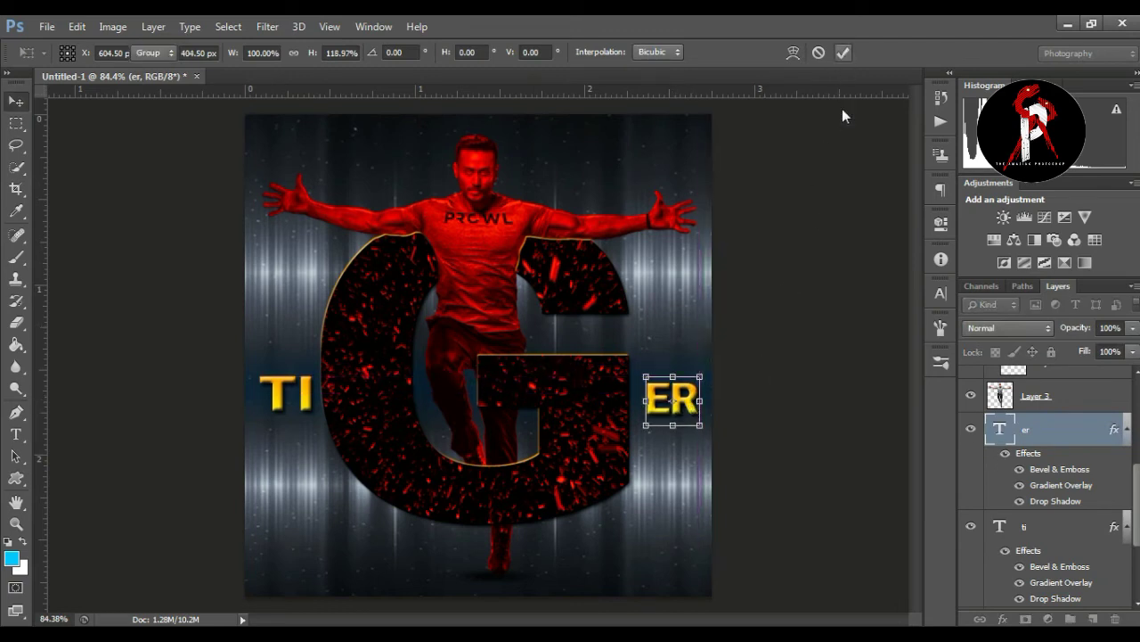
left_click(843, 53)
left_click_drag(666, 192, 673, 201)
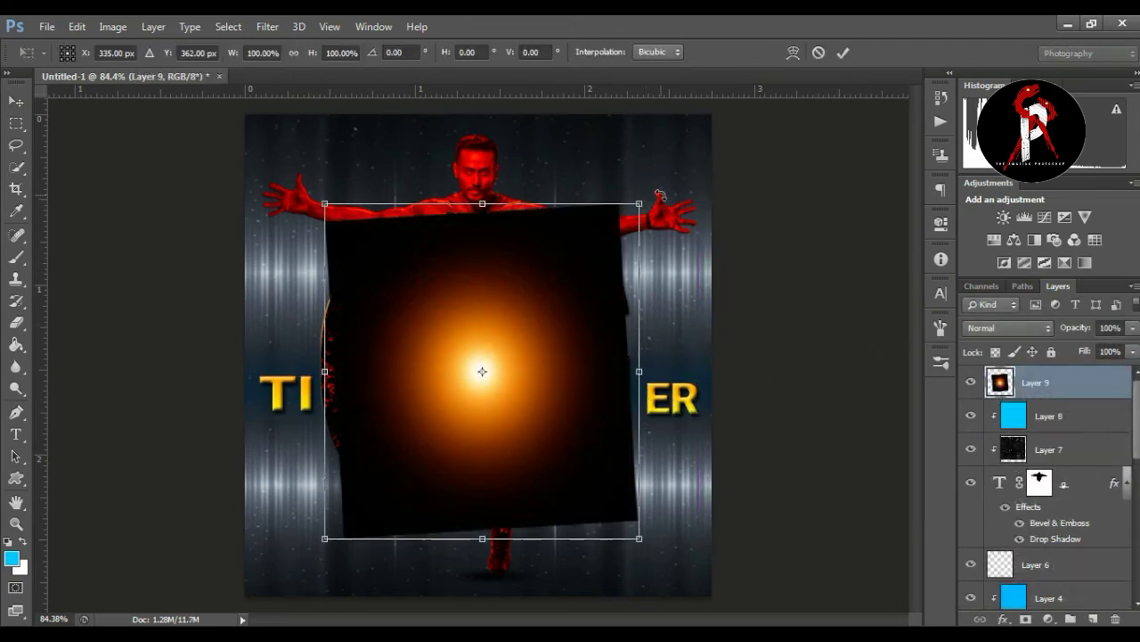
Shrink and move the orange glow onto the G and blend it with Screen.
key("Escape")
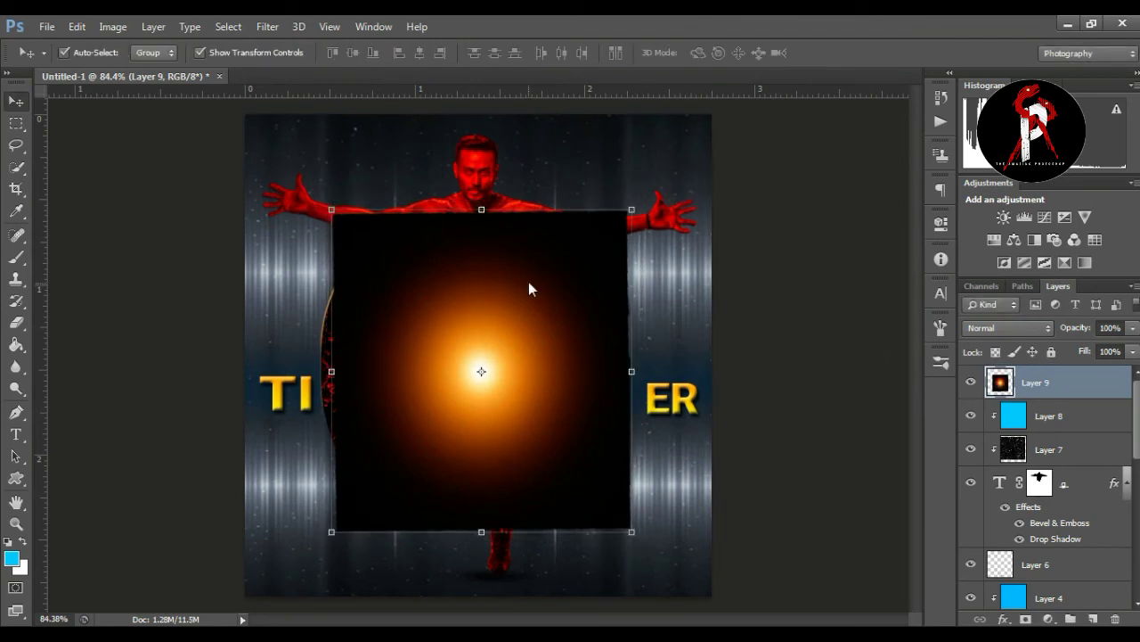
left_click_drag(550, 309, 591, 282)
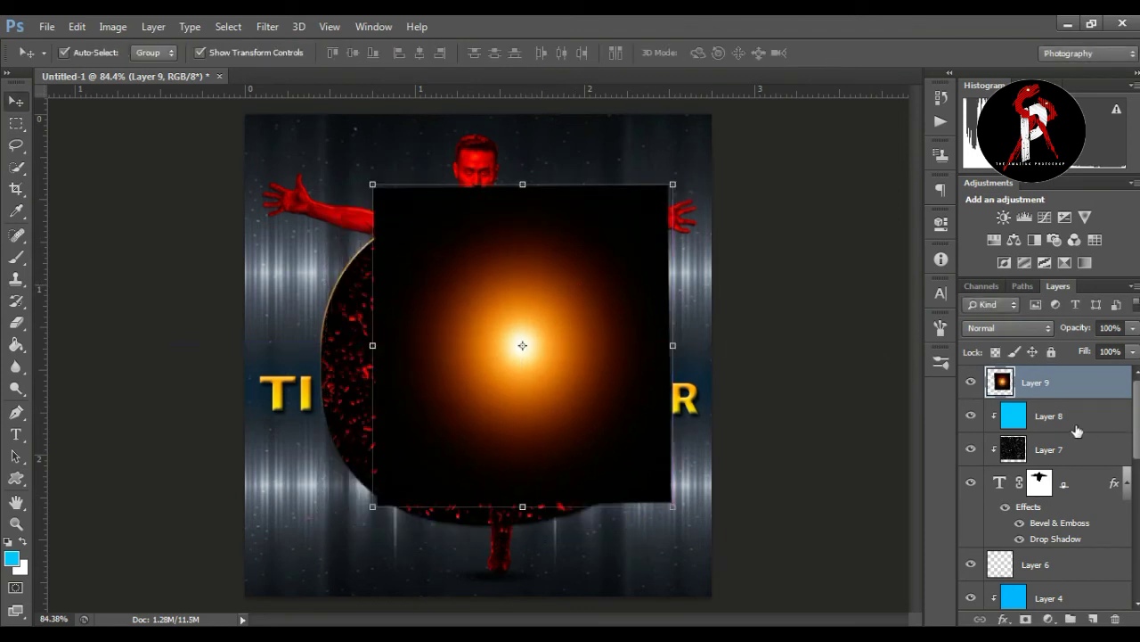
left_click_drag(673, 507, 583, 382)
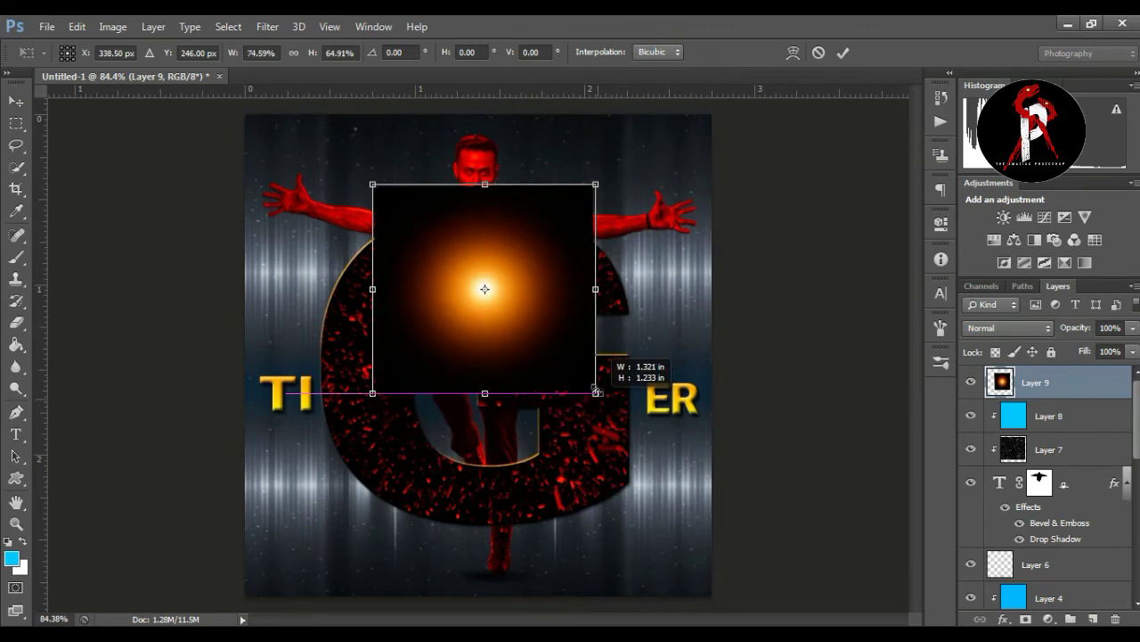
left_click_drag(530, 302, 490, 374)
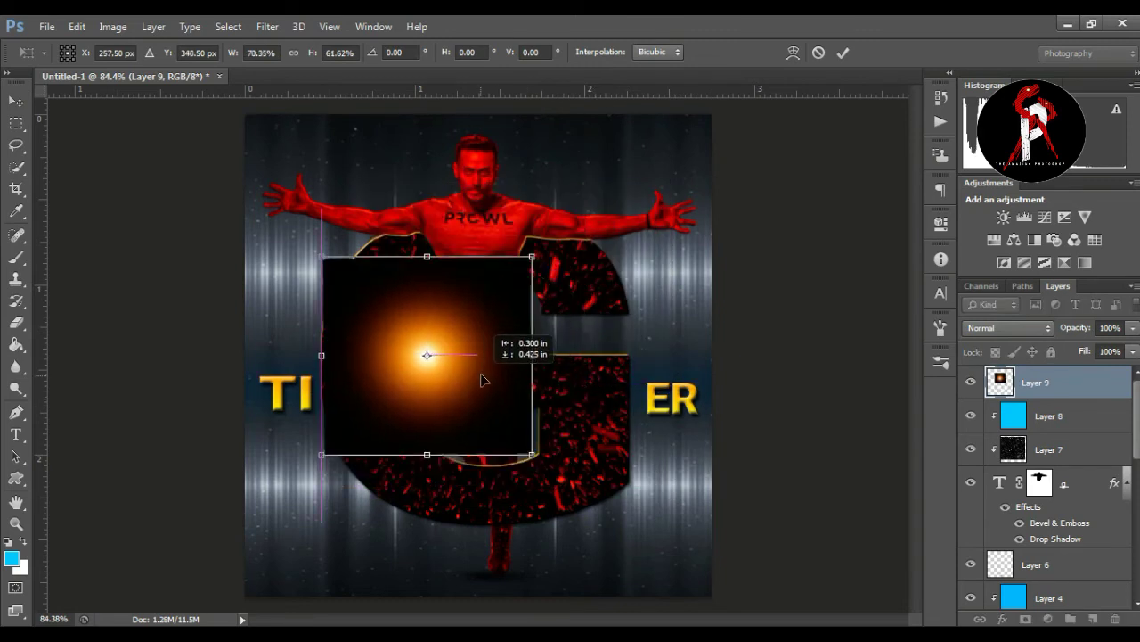
key("Return")
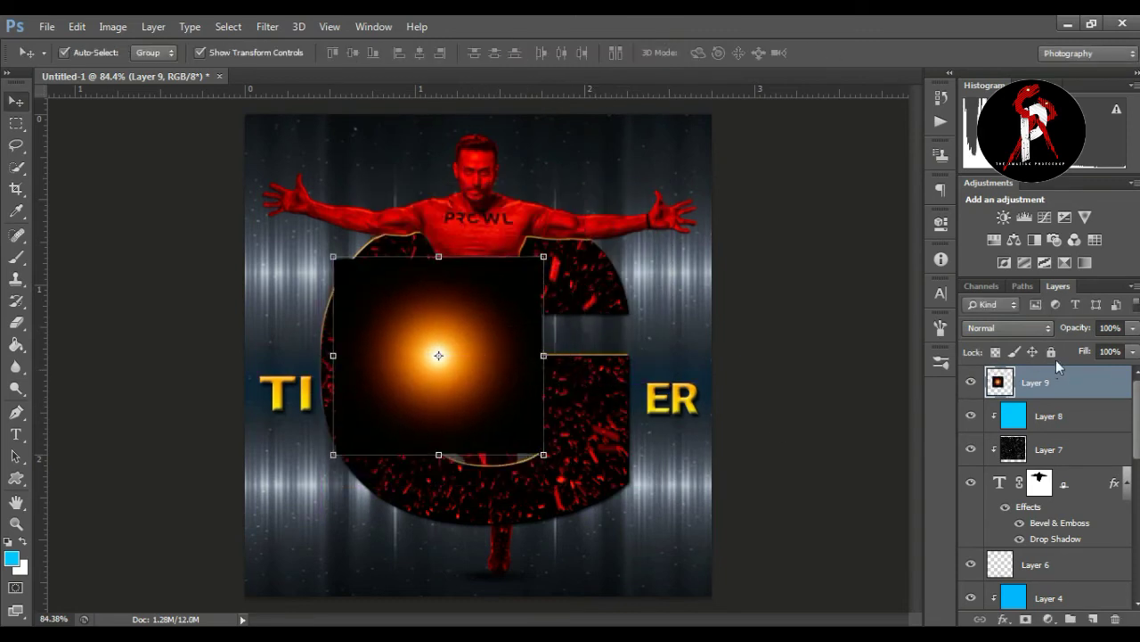
left_click(1007, 328)
left_click(991, 150)
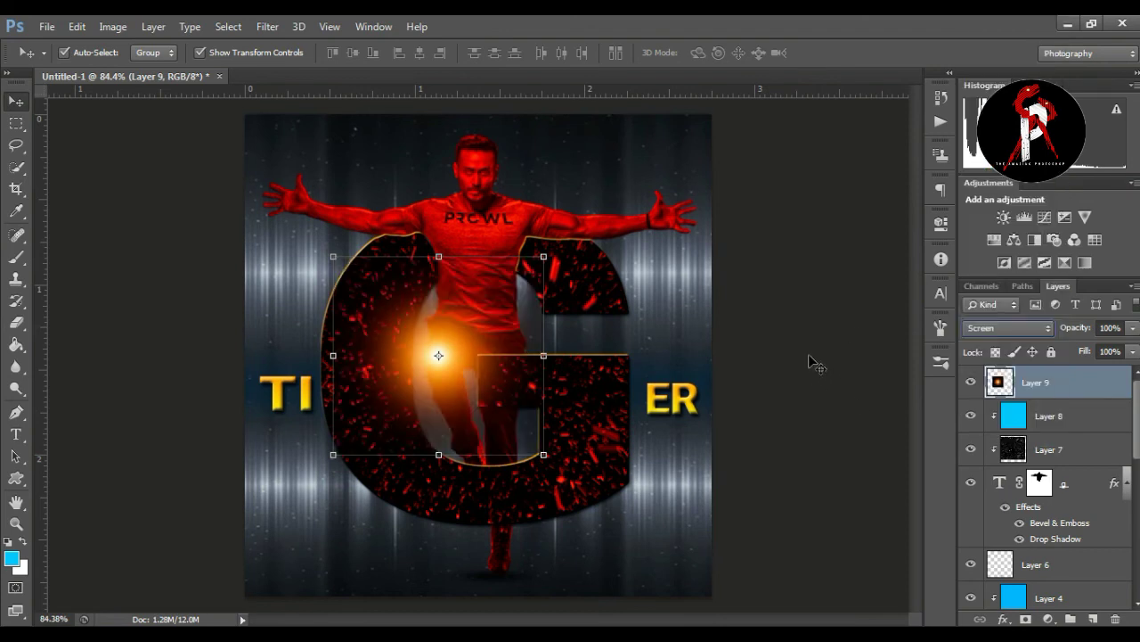
Enlarge the glow over the G, then duplicate Layer 9 and move the copy down-right.
key("ctrl+t")
left_click_drag(478, 390, 467, 348)
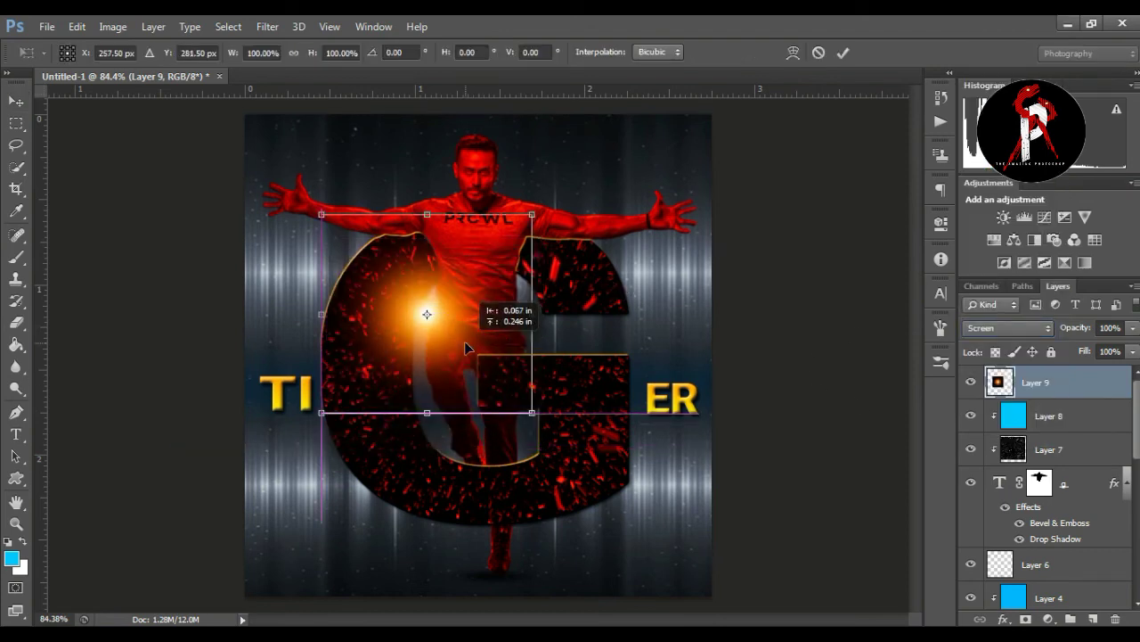
left_click_drag(542, 212, 559, 198)
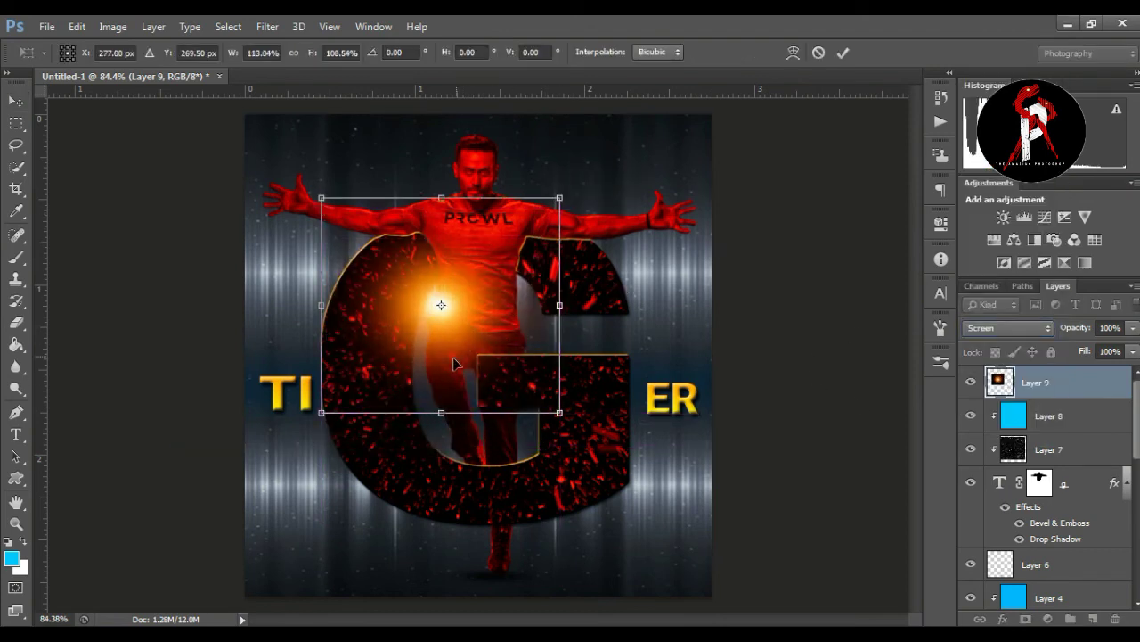
left_click_drag(457, 365, 451, 364)
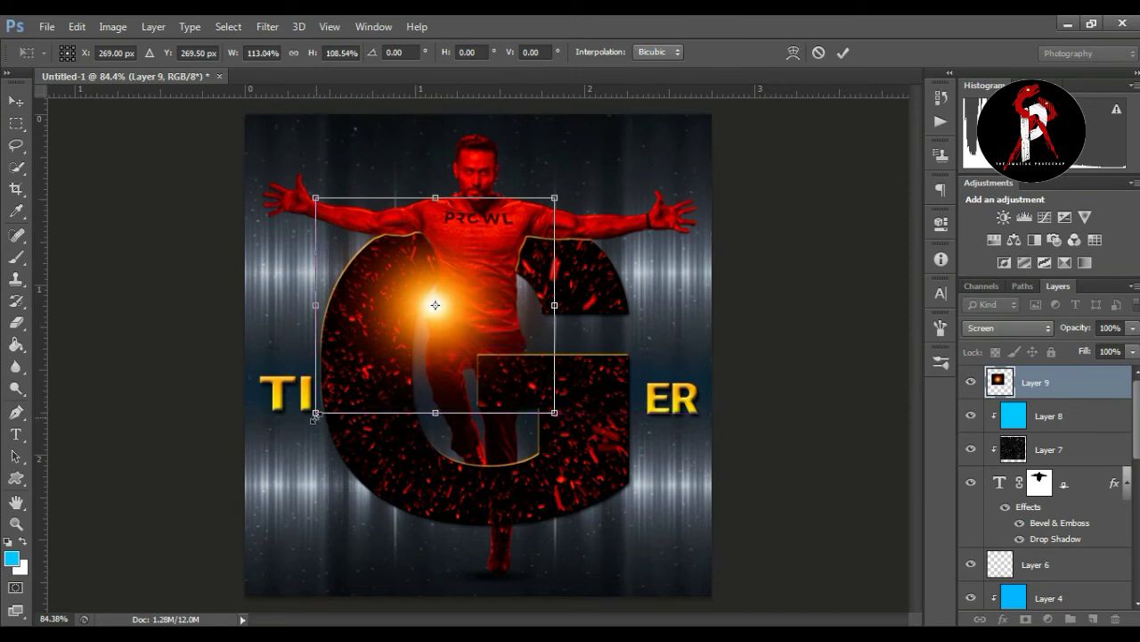
left_click_drag(313, 418, 309, 426)
left_click(489, 349)
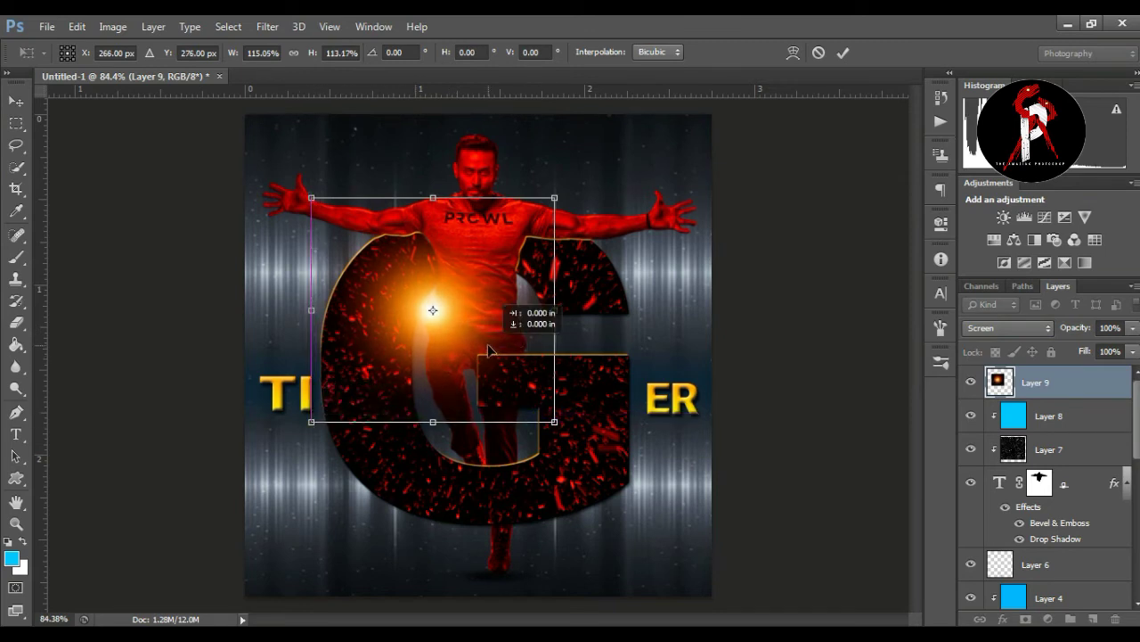
left_click(843, 53)
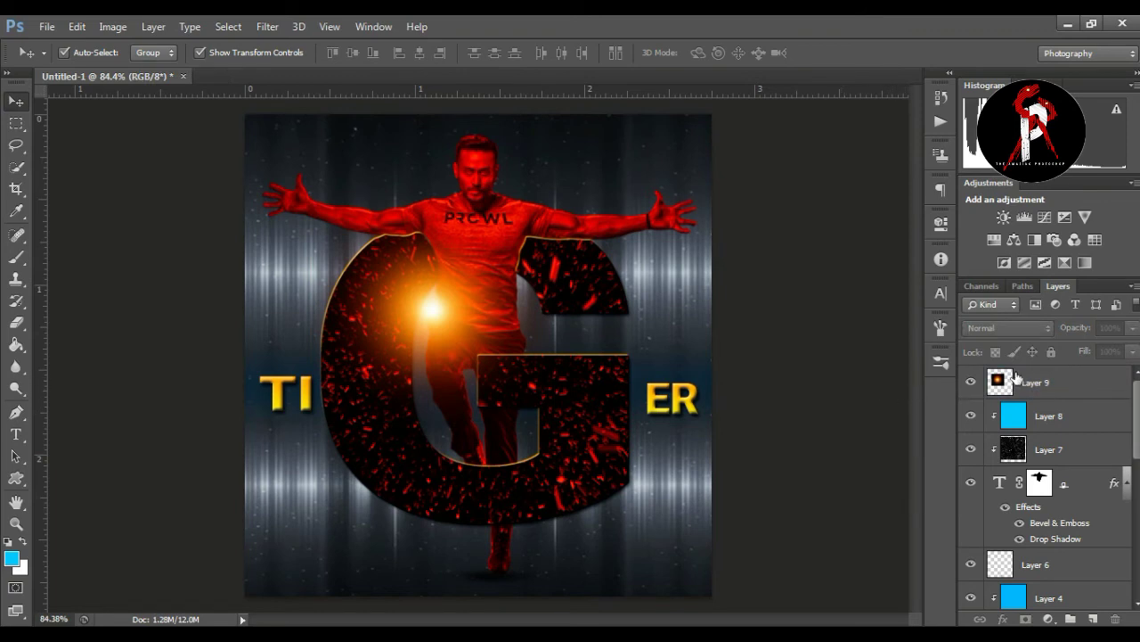
left_click(1041, 394)
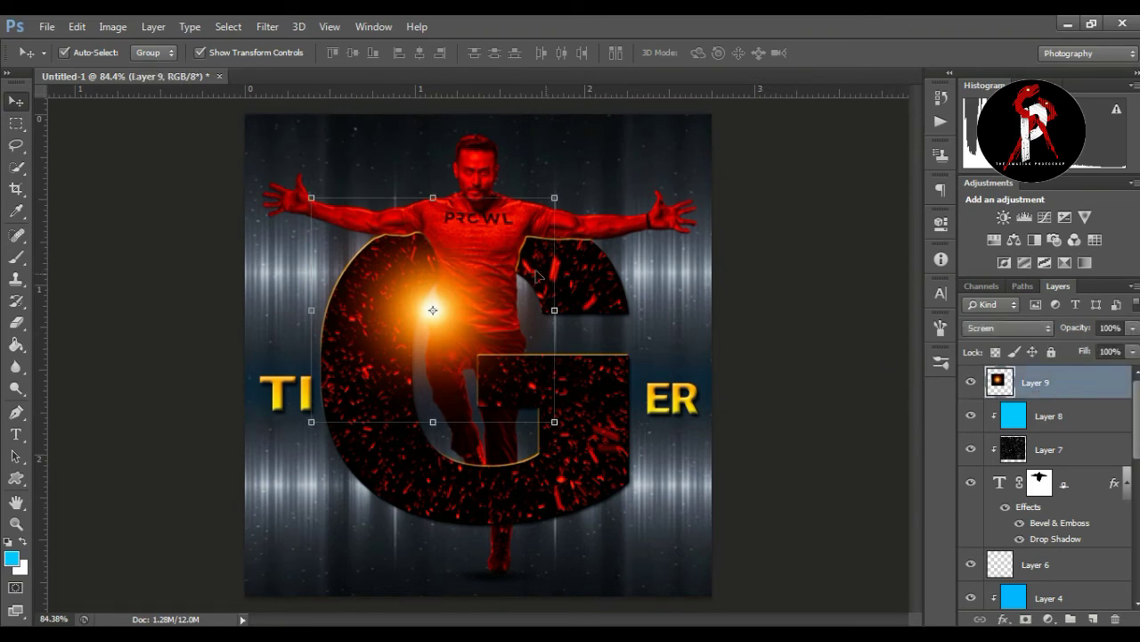
left_click_drag(456, 323, 619, 539)
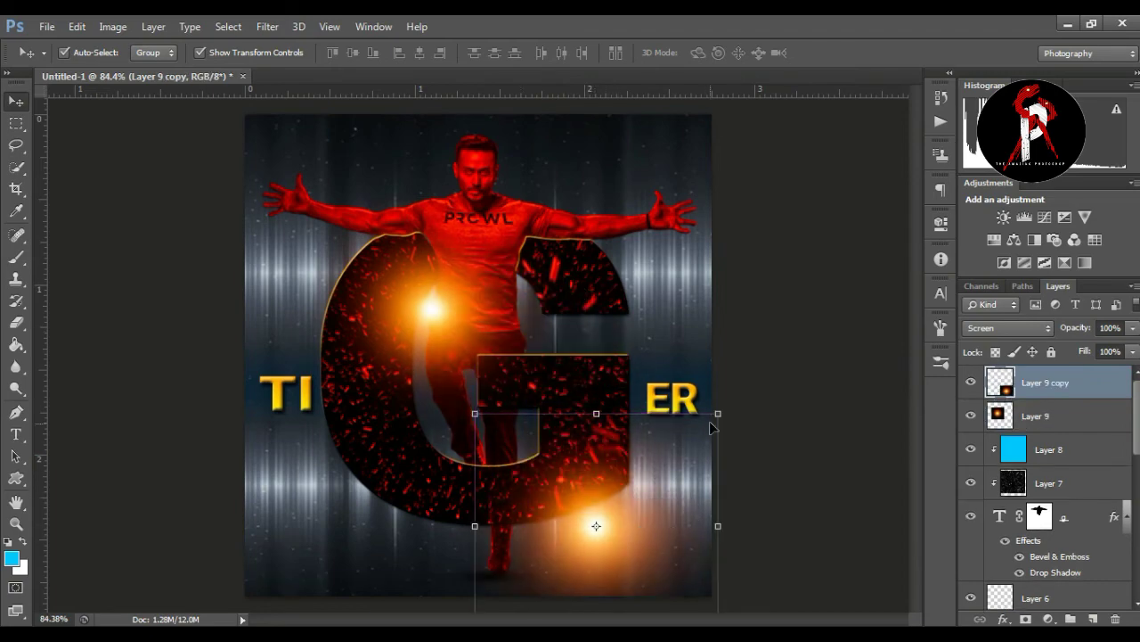
Stretch Layer 9 copy wide, tilt it about 7.46°, and place it in the bottom-right corner.
key("ctrl+t")
left_click_drag(718, 413, 753, 461)
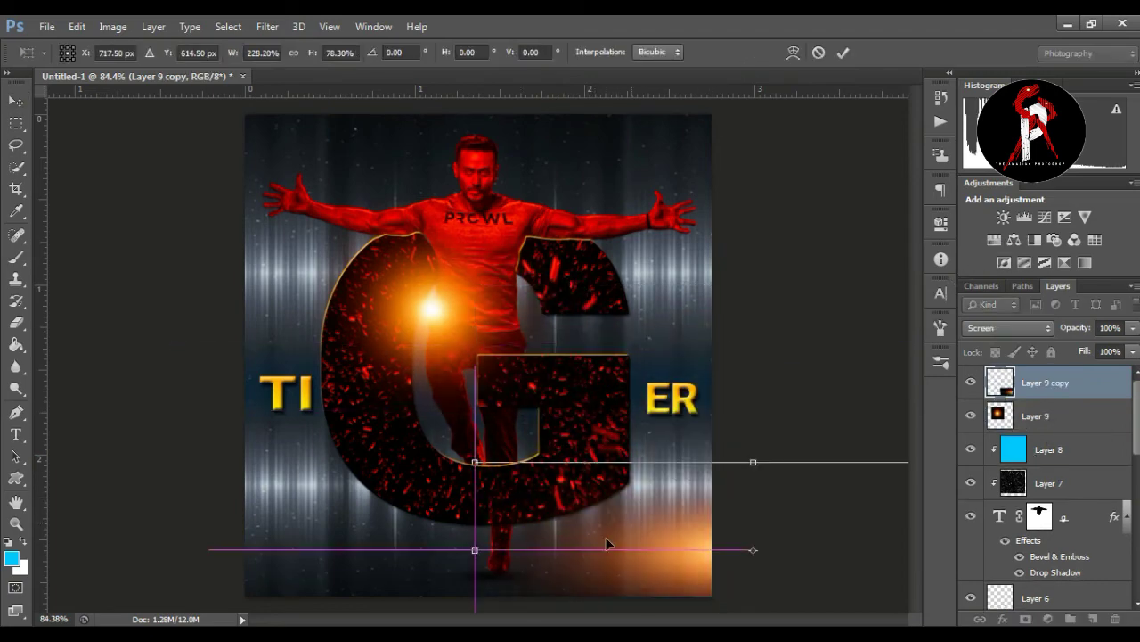
left_click_drag(624, 540, 589, 544)
left_click_drag(452, 474, 300, 331)
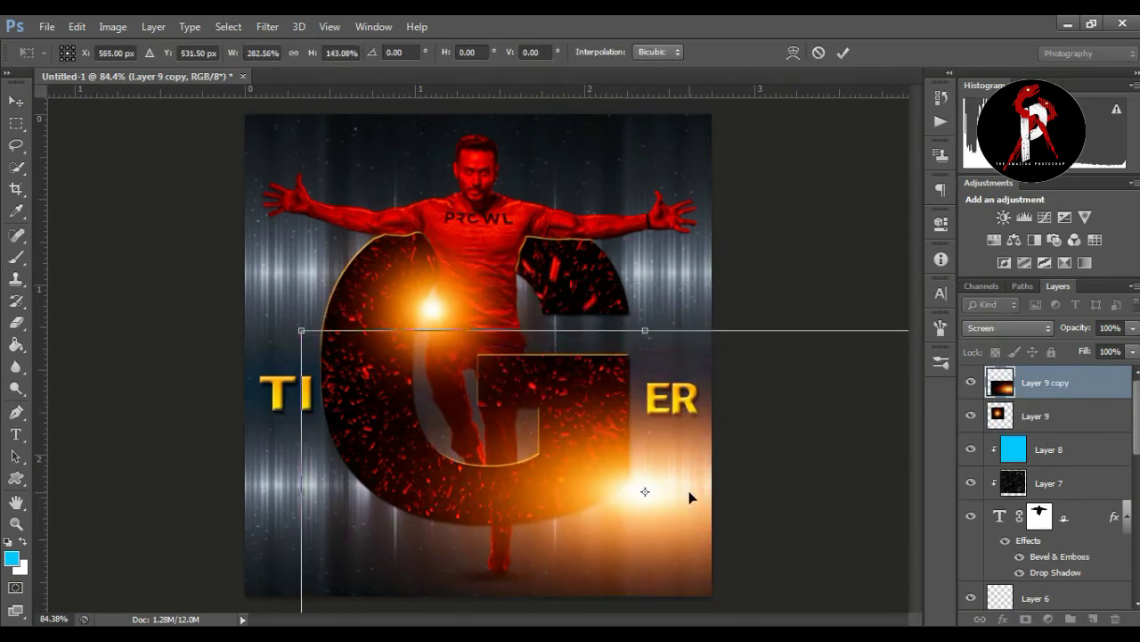
mouse_move(682, 501)
left_mouse_down()
mouse_move(723, 593)
mouse_move(751, 581)
left_mouse_up()
left_click_drag(304, 351, 352, 313)
left_click_drag(605, 525, 617, 536)
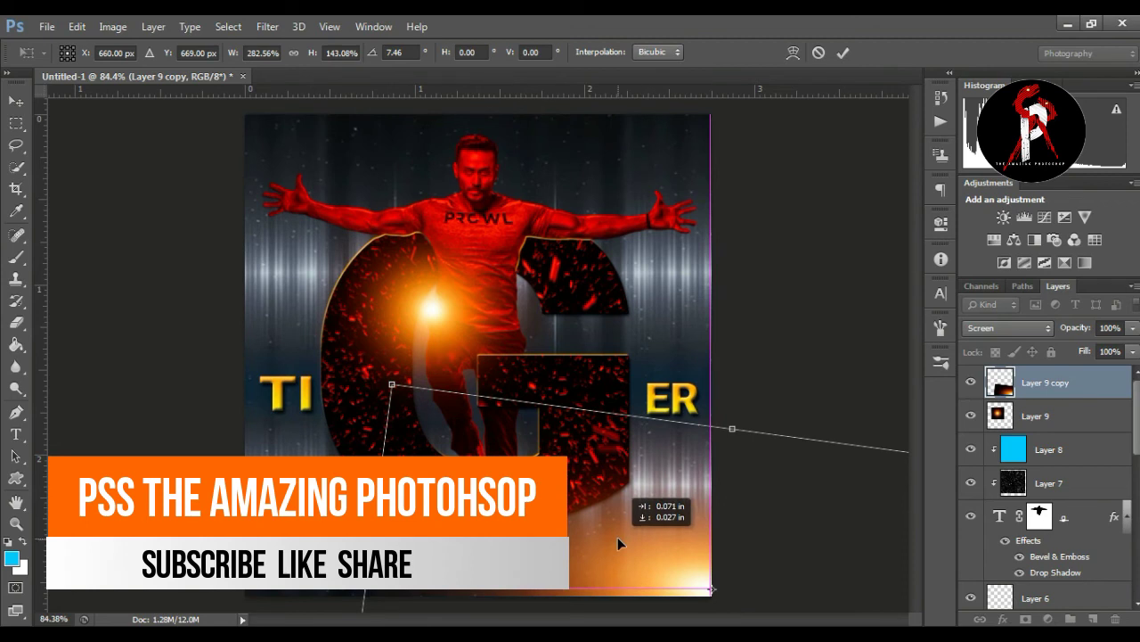
key("Return")
key("ctrl+alt+a")
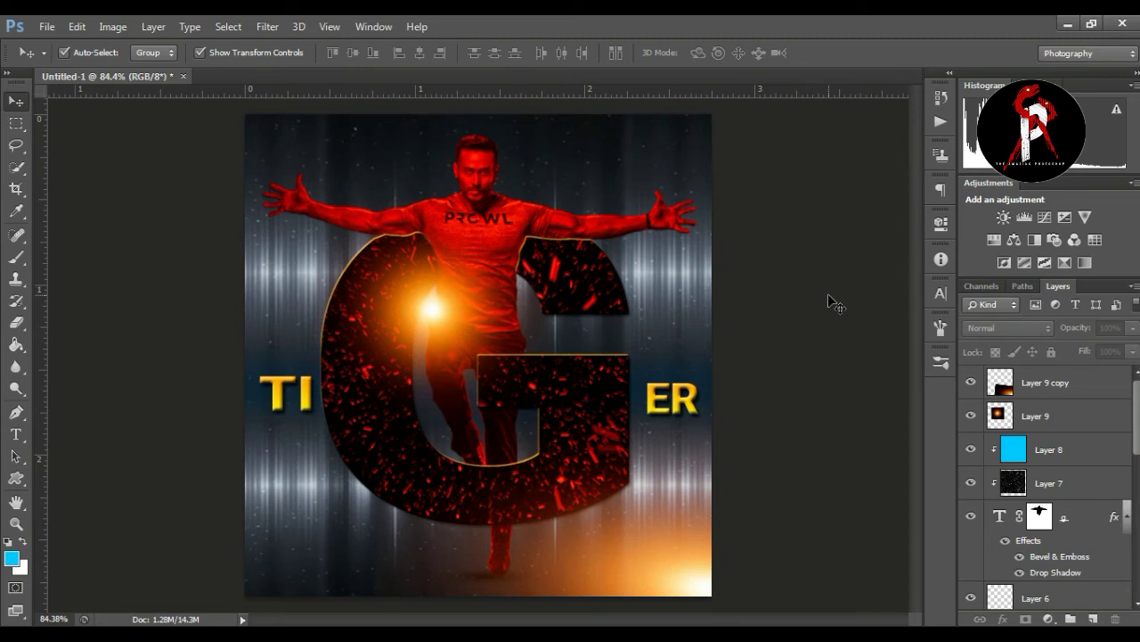
left_click(1049, 390)
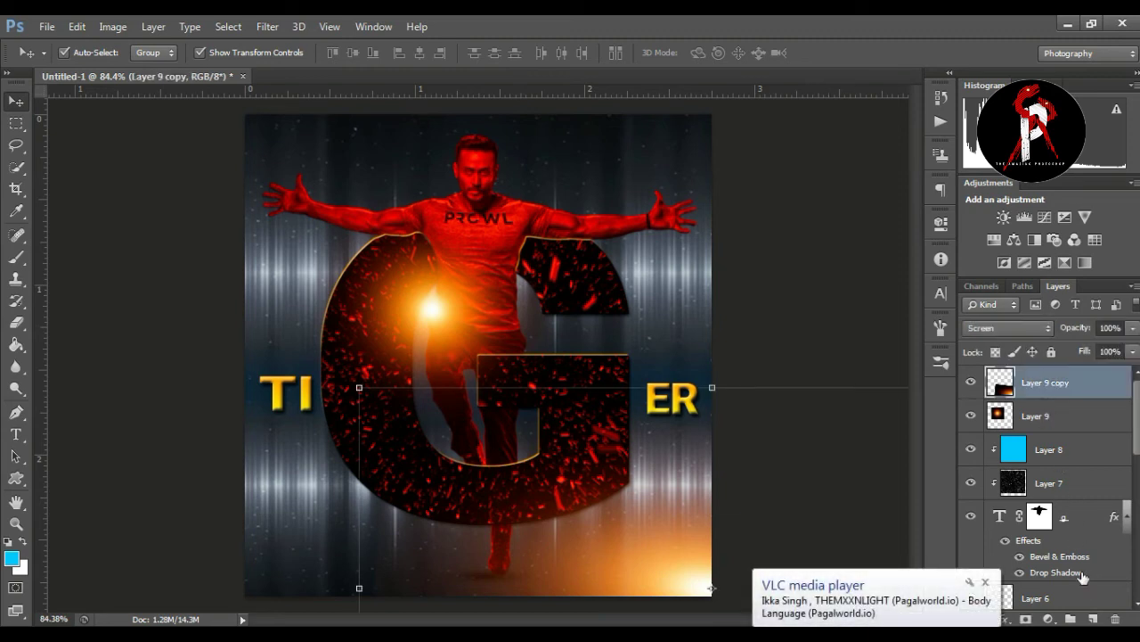
Add a new layer and drag a gradient upward to darken the poster's bottom edge.
left_click(1095, 616)
left_click_drag(16, 357, 85, 337)
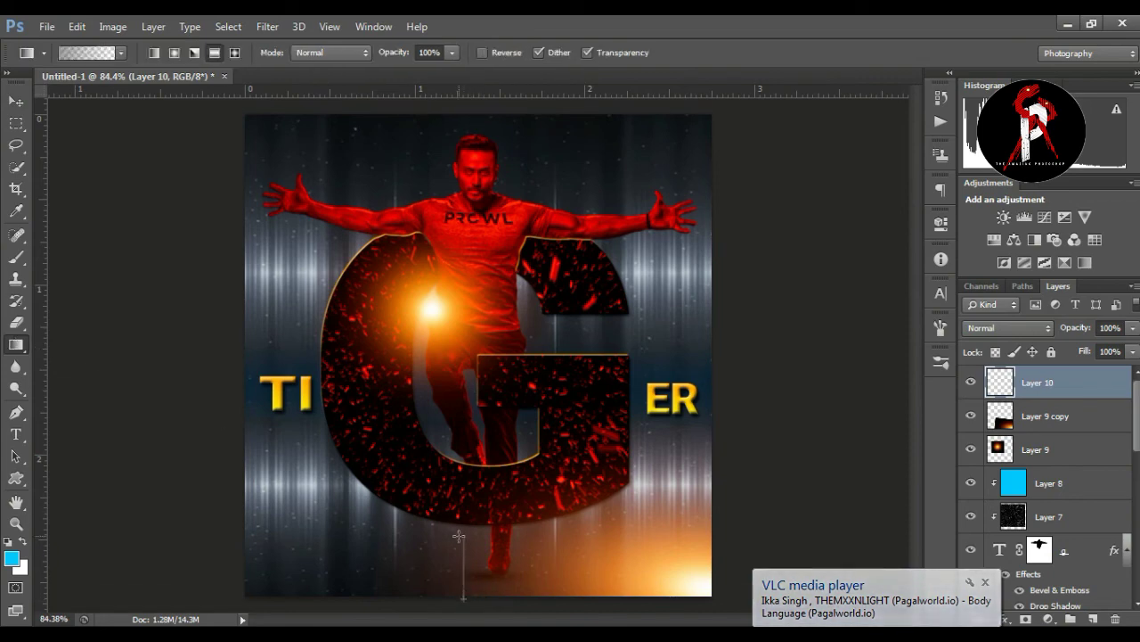
left_click_drag(464, 599, 460, 536)
left_click(16, 100)
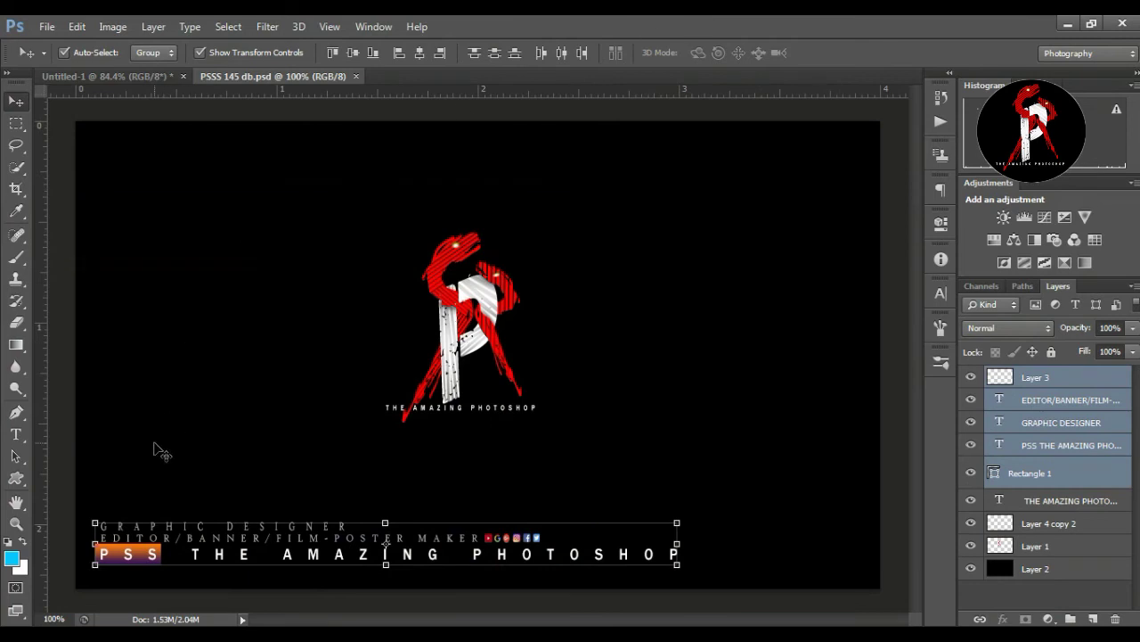
Drag the PSS watermark text layers into the poster and scale them to fit the bottom.
mouse_move(130, 557)
left_mouse_down()
mouse_move(138, 96)
mouse_move(593, 582)
left_mouse_up()
key("ctrl+t")
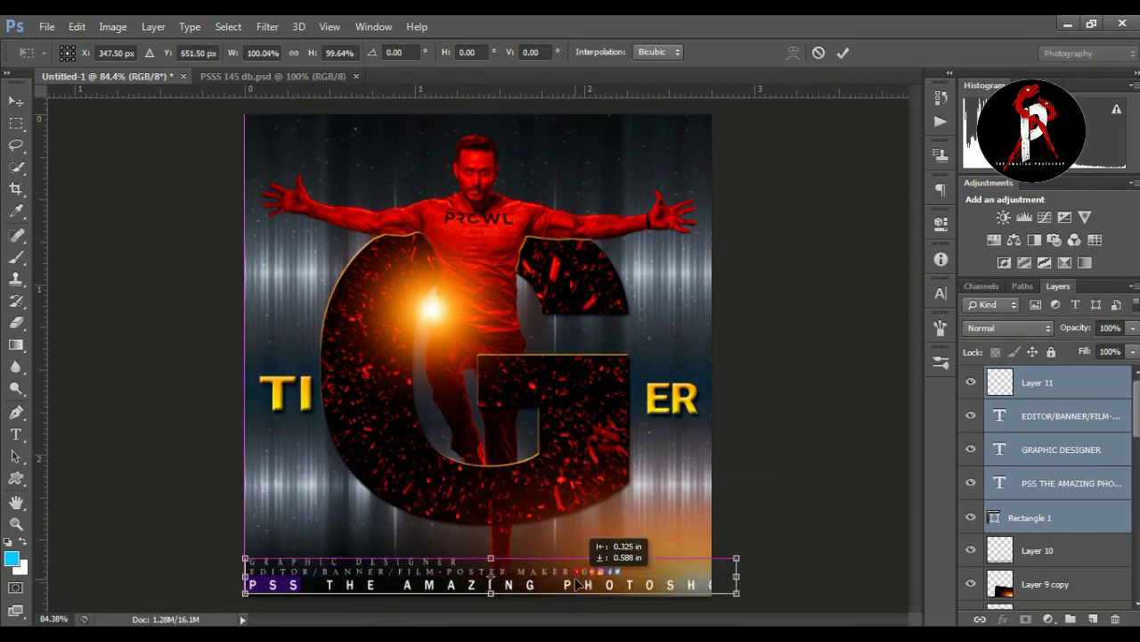
left_click_drag(741, 559, 620, 563)
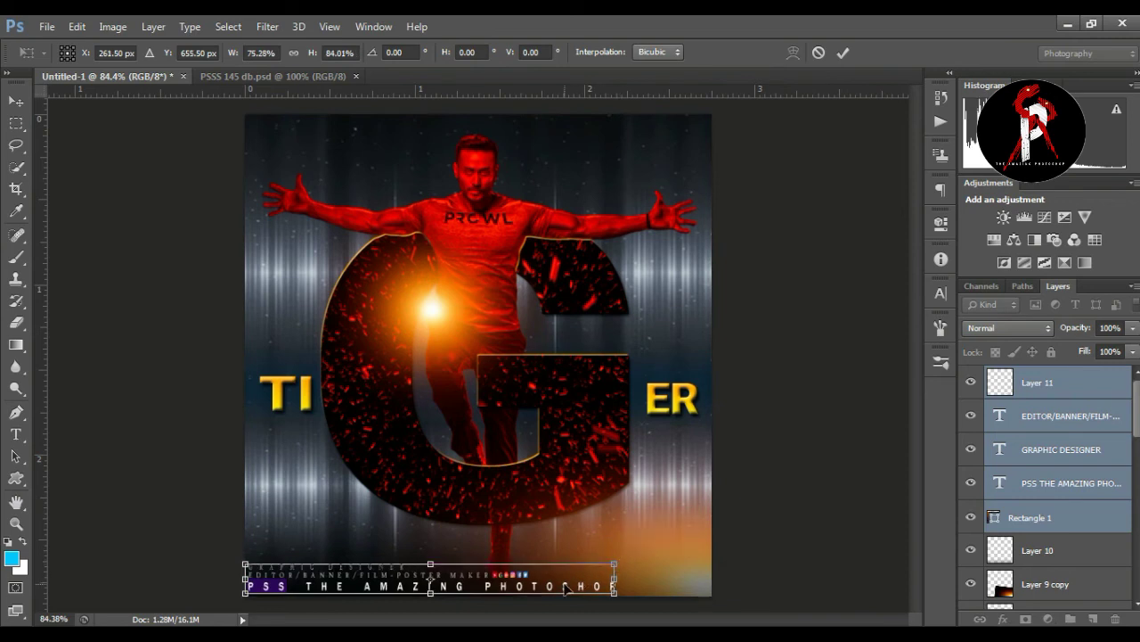
key("Return")
left_click(811, 552)
Set Rectangle 1 to Linear Light, then return to the PSSS 145 db.psd document.
left_click(1062, 522)
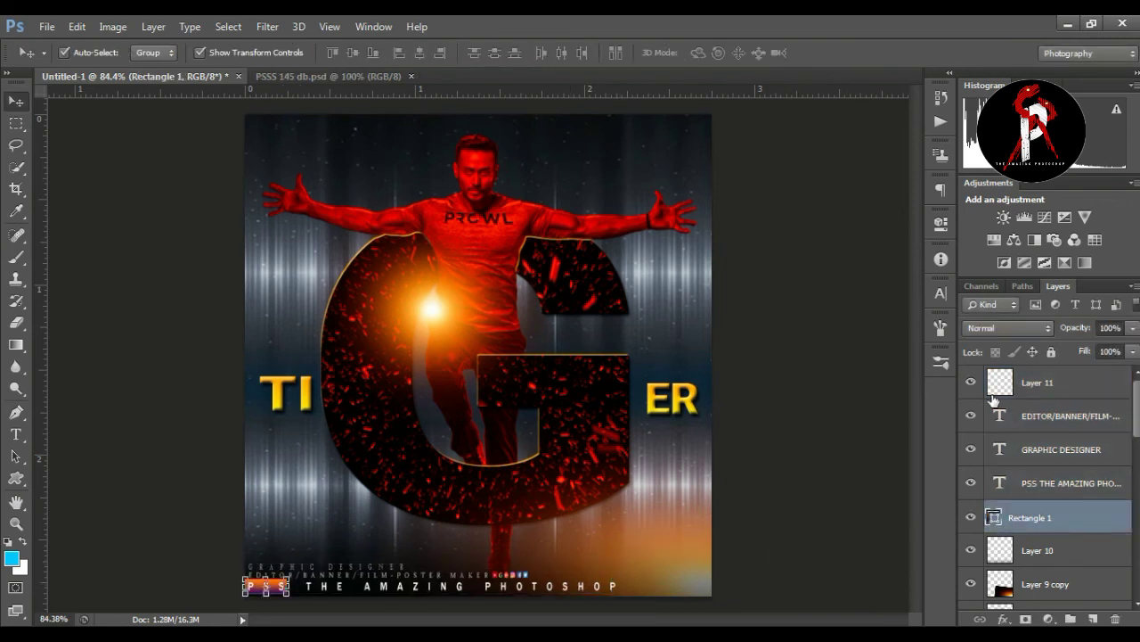
left_click(985, 328)
left_click(985, 278)
left_click(798, 329)
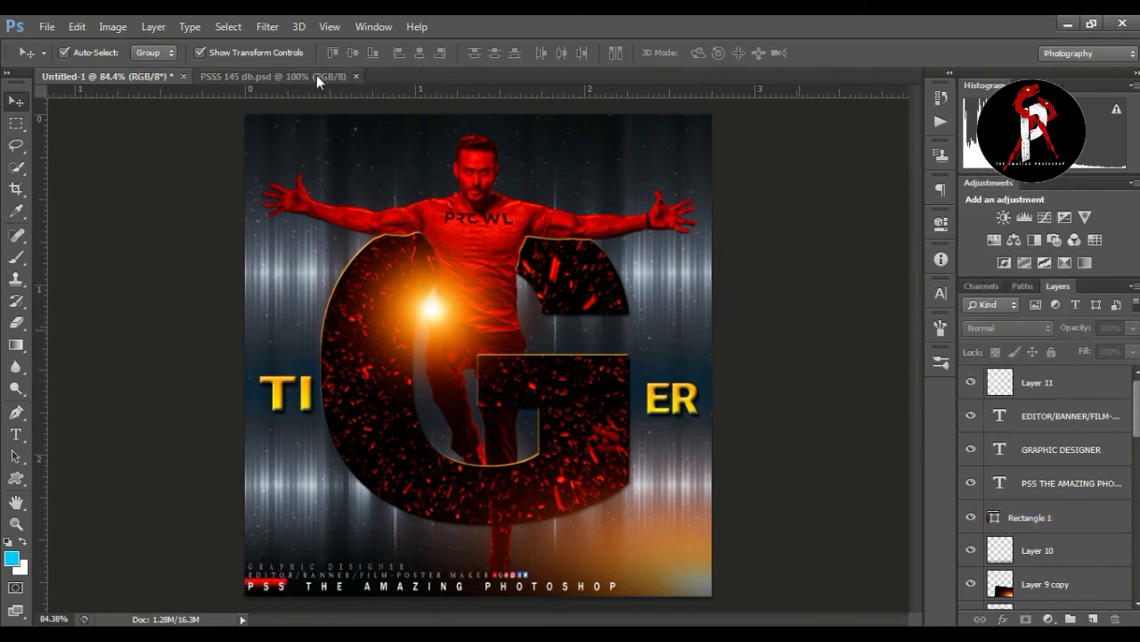
left_click(267, 76)
left_click(1061, 501)
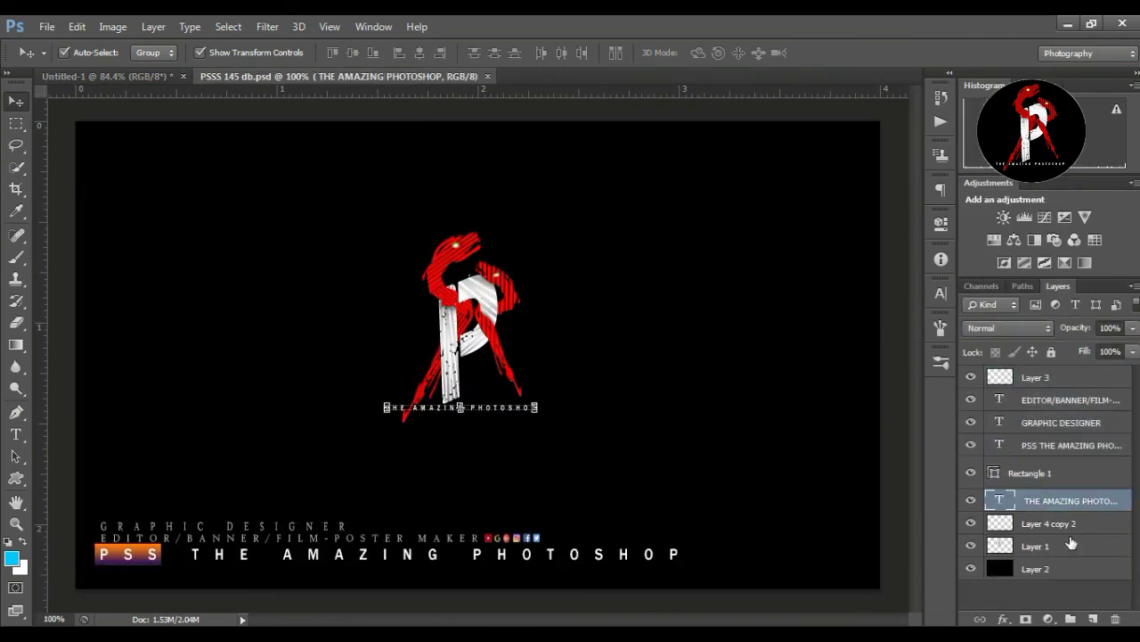
Drag the PSS logo layers into Untitled-1 and scale the logo down into the top-right corner.
left_click(1071, 544, "shift")
mouse_move(497, 314)
left_mouse_down()
mouse_move(156, 80)
mouse_move(339, 267)
left_mouse_up()
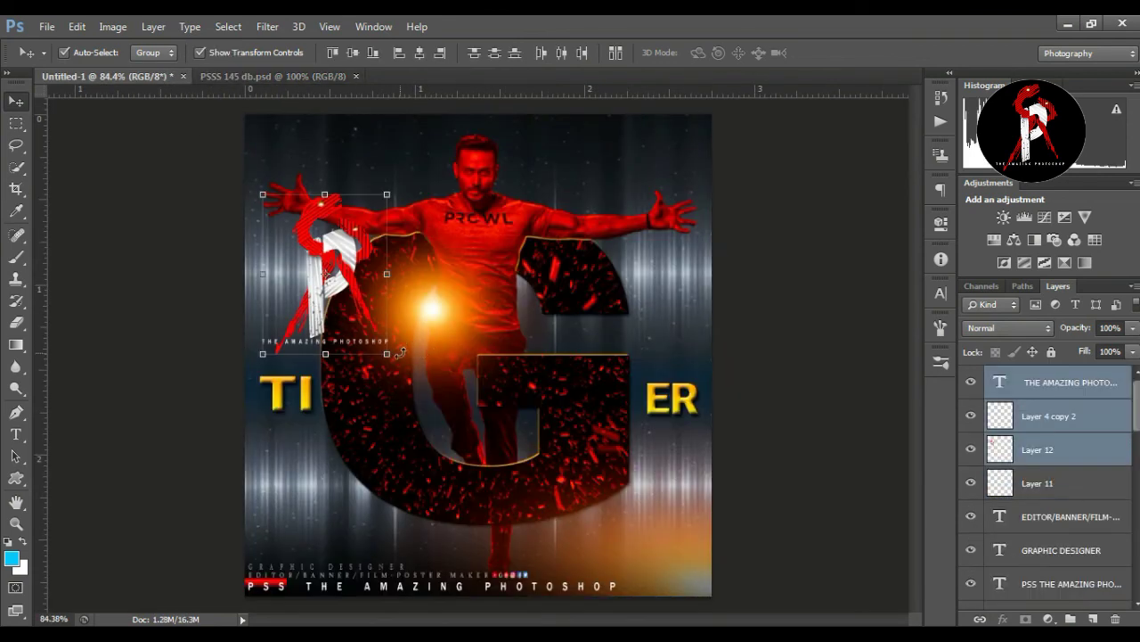
key("ctrl+t")
mouse_move(406, 343)
left_mouse_down()
mouse_move(357, 270)
mouse_move(326, 255)
mouse_move(646, 209)
left_mouse_up()
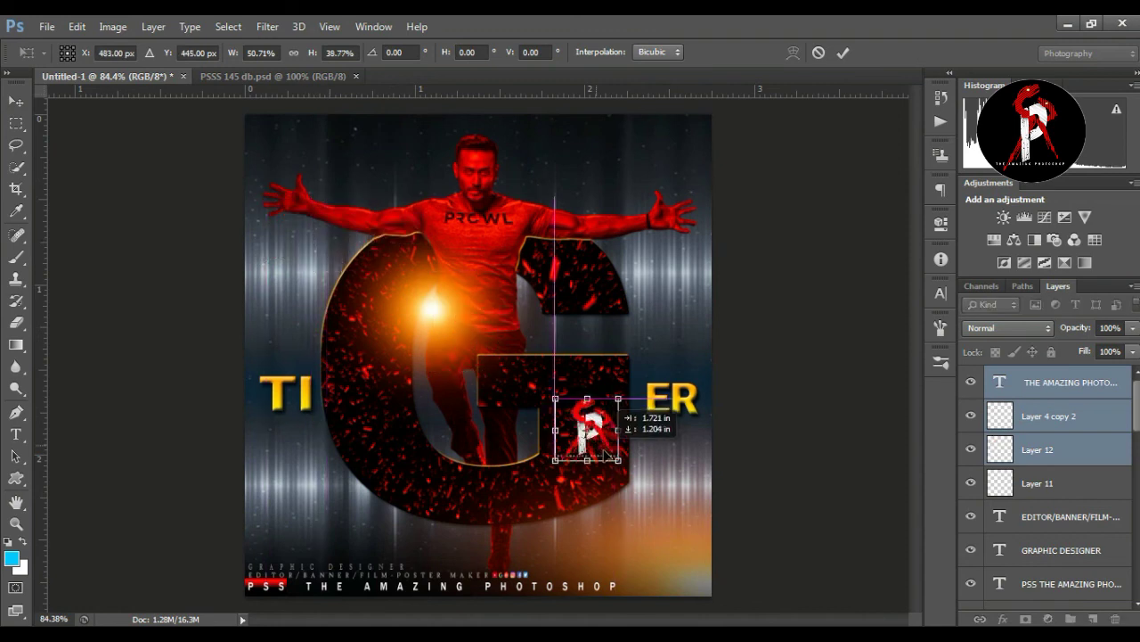
mouse_move(678, 254)
left_mouse_down()
mouse_move(651, 233)
mouse_move(691, 163)
left_mouse_up()
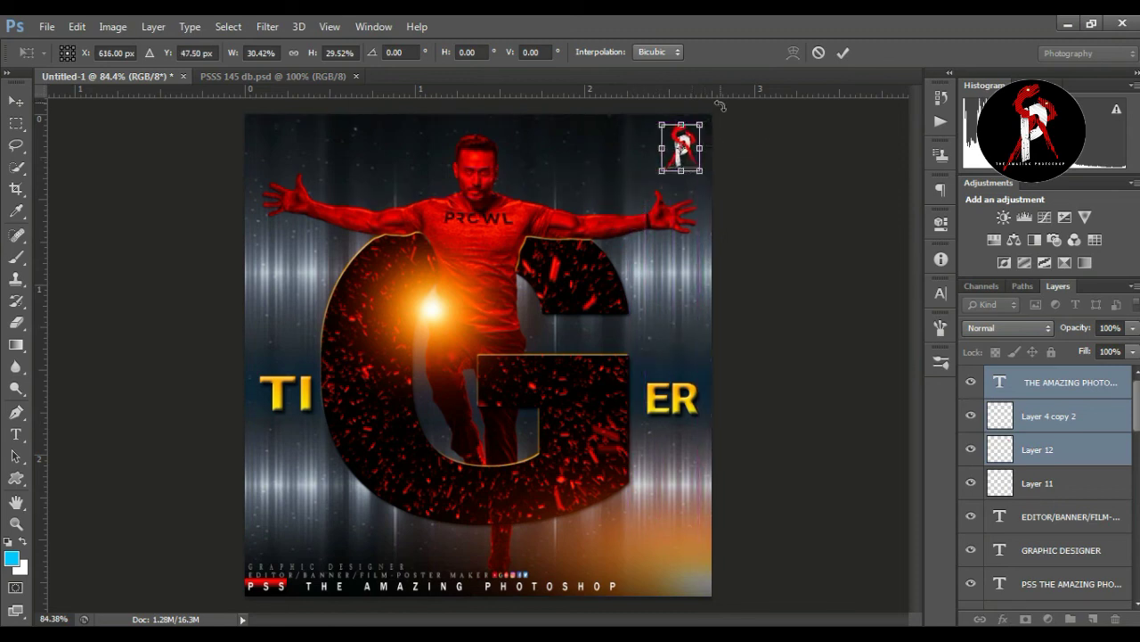
left_click_drag(701, 117, 705, 118)
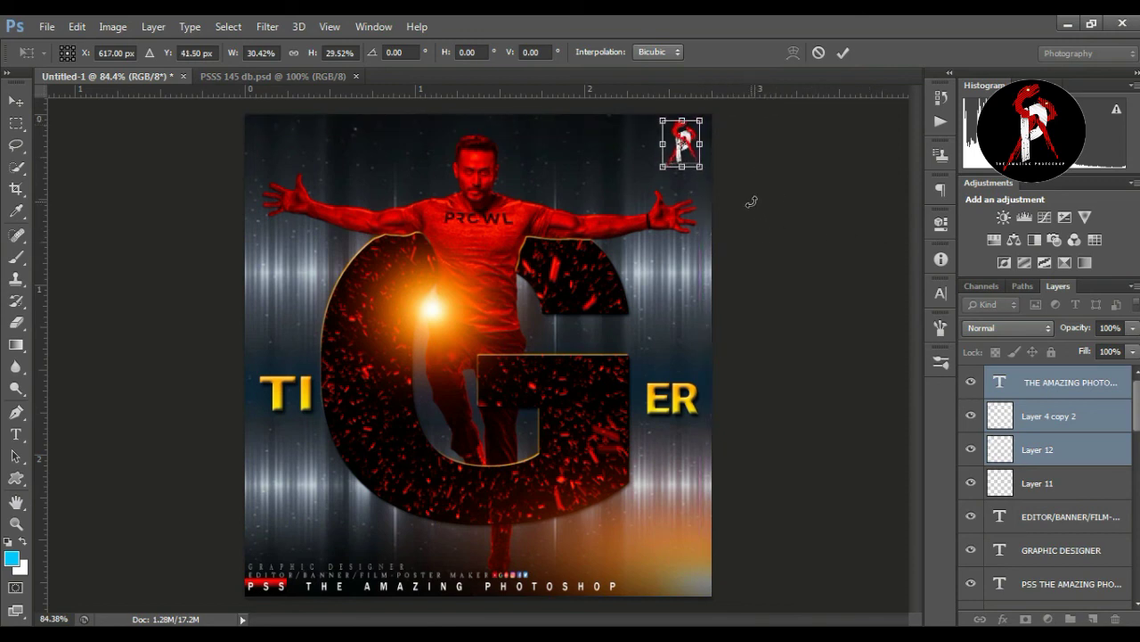
left_click(843, 53)
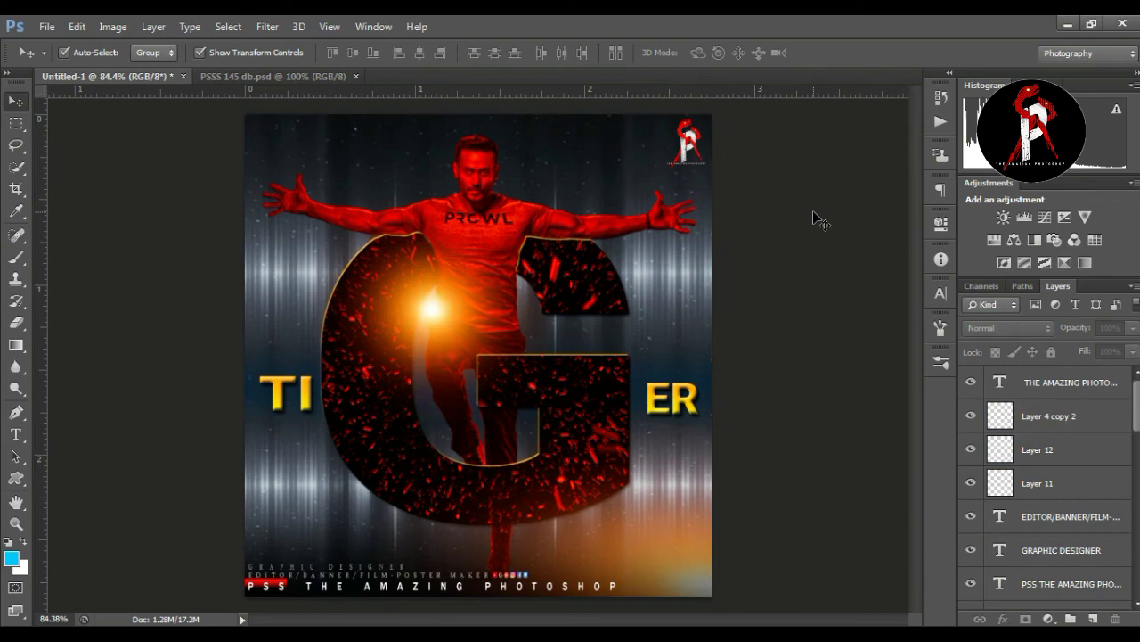
Close the PSSS 145 db.psd logo tab, return to tiger.psd, and deselect Layer 19.
left_click(305, 76)
left_click(356, 76)
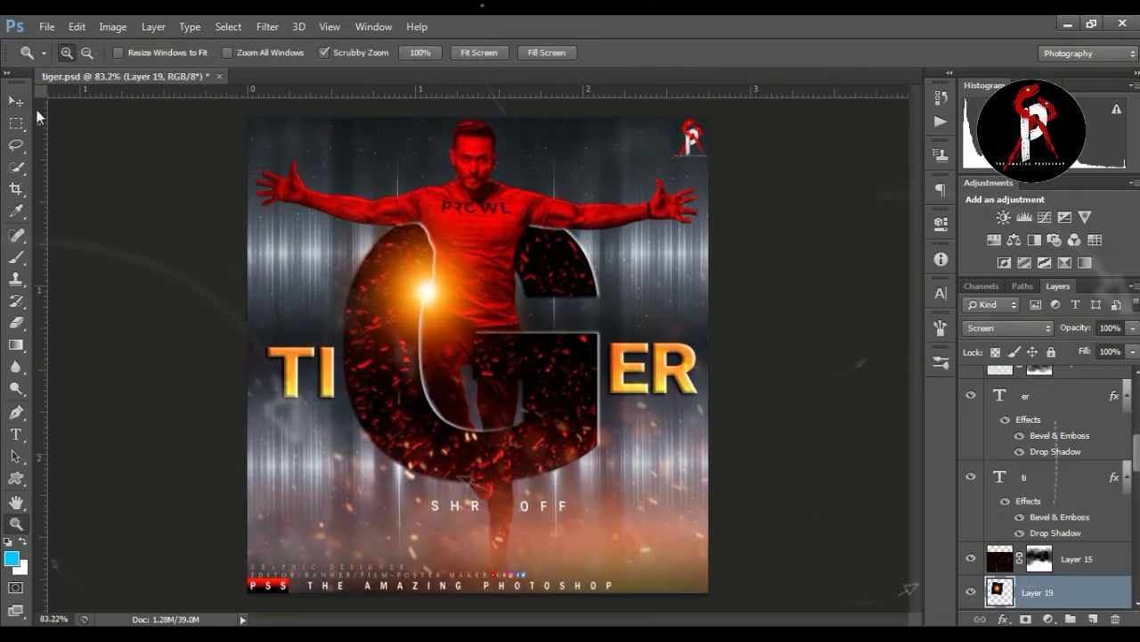
key("v")
left_click(85, 161)
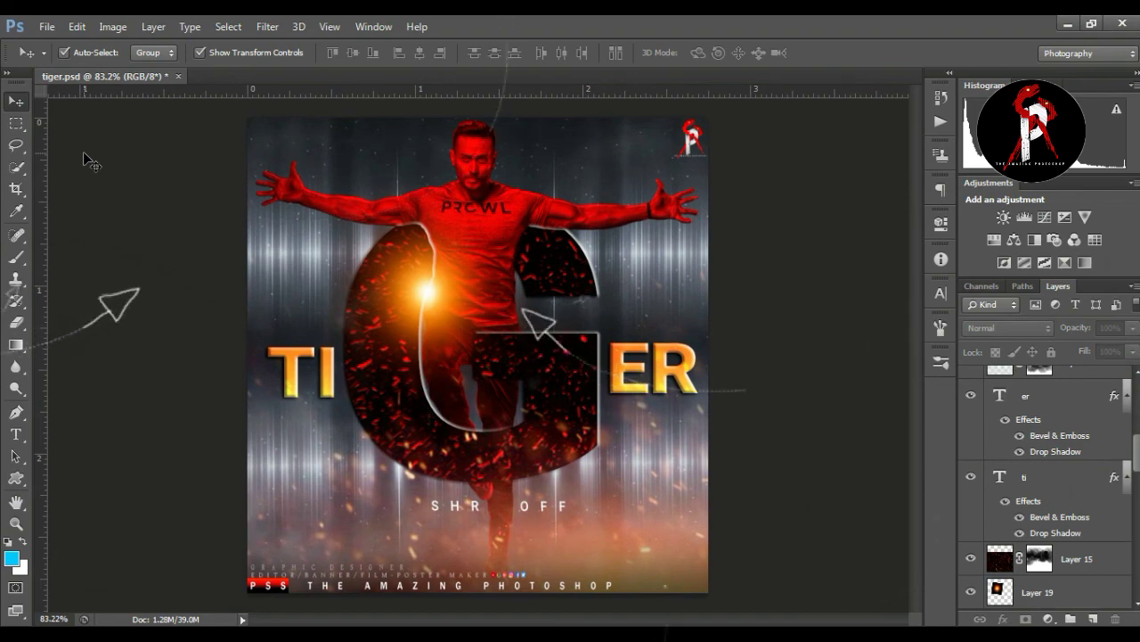